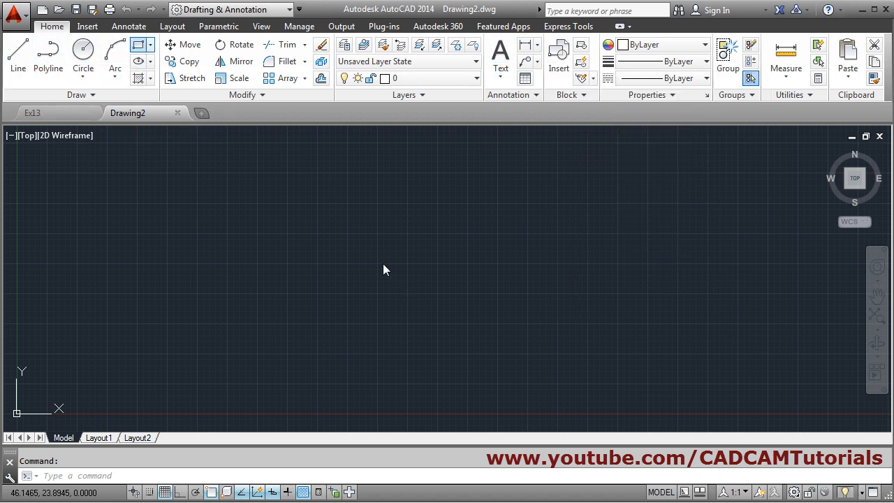
# Draw a rectangle about 15.74 units wide and 8 units high in the empty drawing area
pyautogui.click(355, 236)
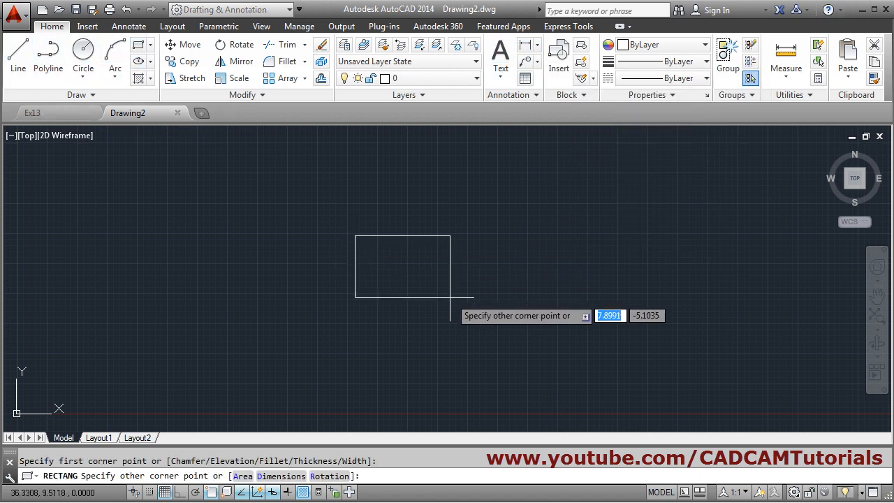
pyautogui.click(544, 332)
pyautogui.scroll(2, 460, 311)
pyautogui.scroll(-1, 515, 252)
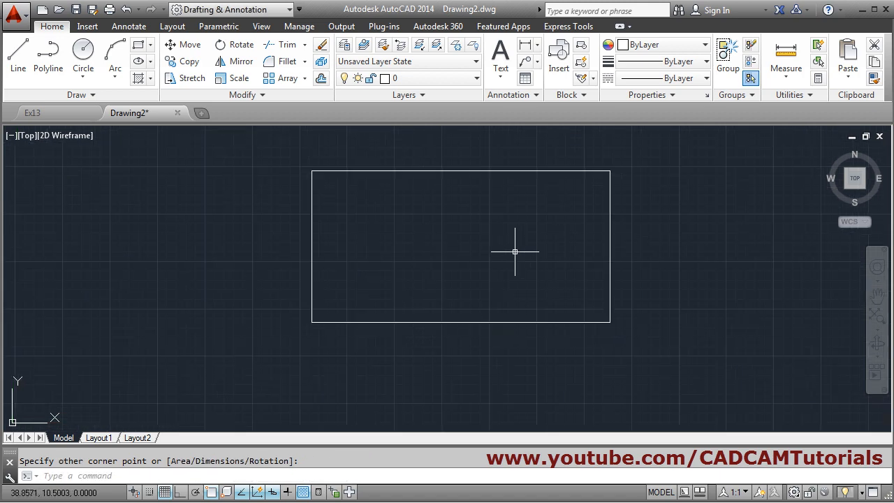
pyautogui.moveTo(533, 262); pyautogui.dragTo(518, 283, button='middle')
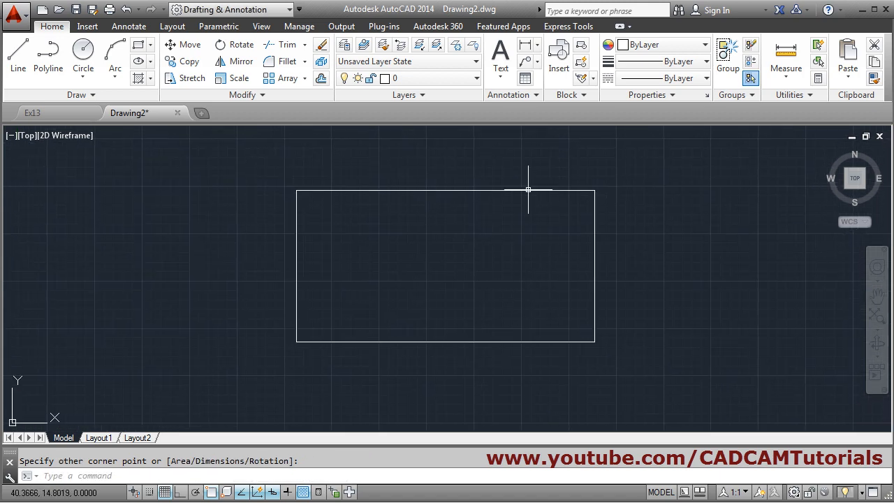
# Add a linear dimension to the rectangle's bottom edge, placing the dimension line just below it
pyautogui.click(525, 47)
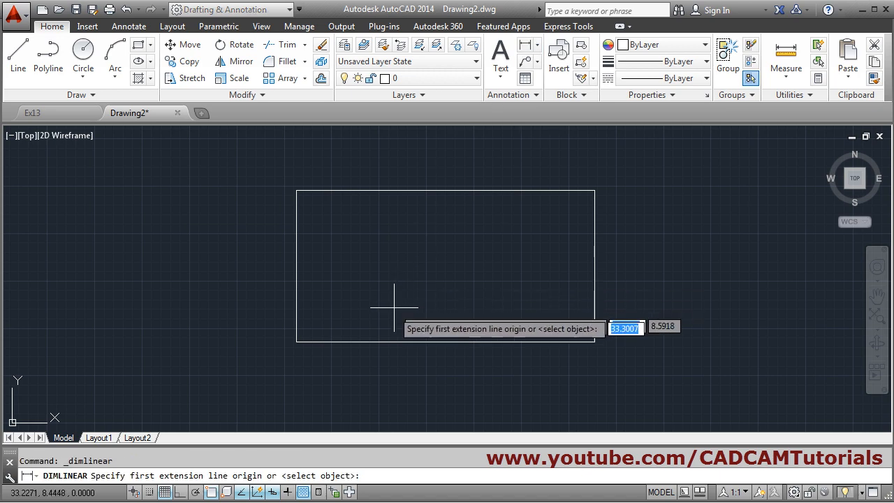
pyautogui.click(296, 341)
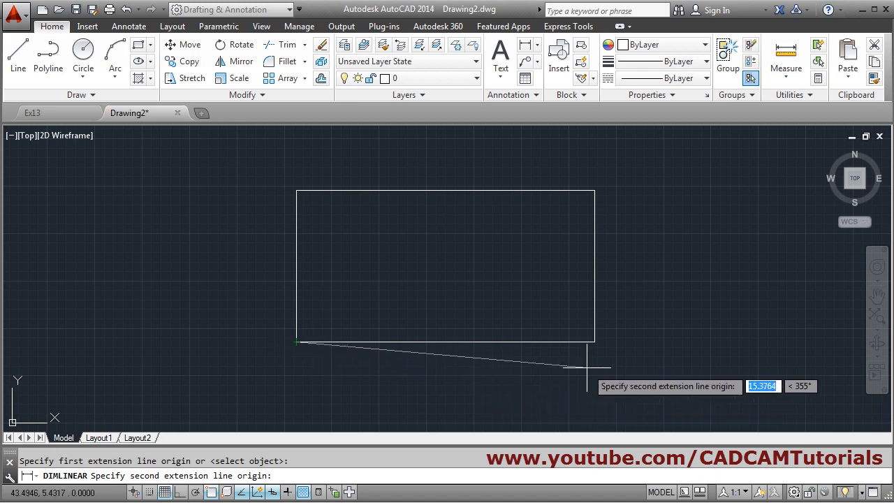
pyautogui.click(594, 342)
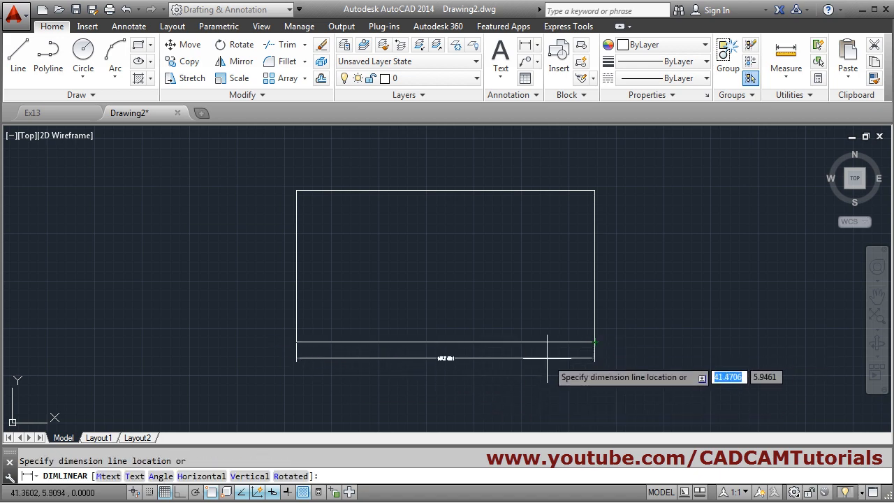
pyautogui.click(458, 362)
pyautogui.scroll(2, 518, 339)
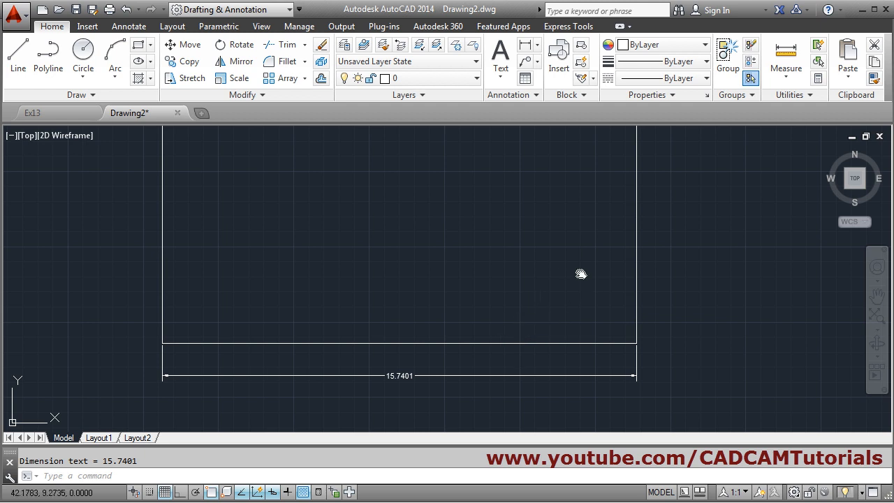
pyautogui.moveTo(581, 274); pyautogui.dragTo(569, 308, button='middle')
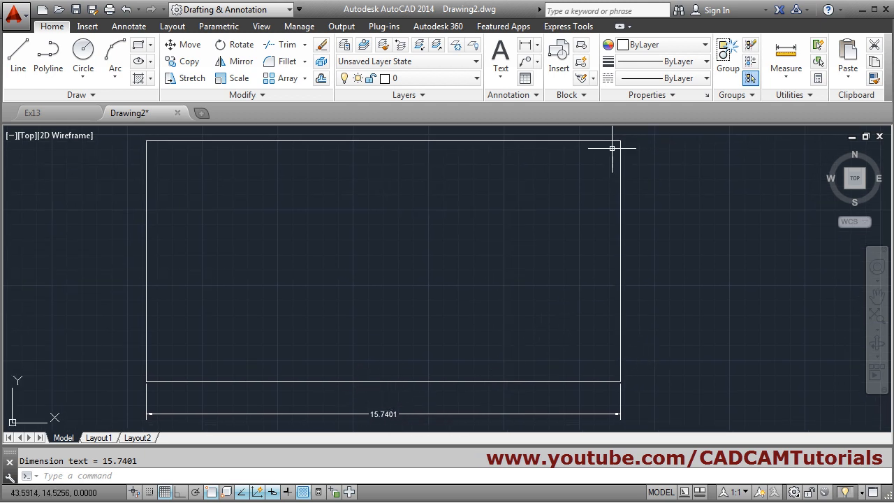
# Add a linear dimension to the rectangle's right edge, placing the dimension line outside the shape
pyautogui.click(525, 46)
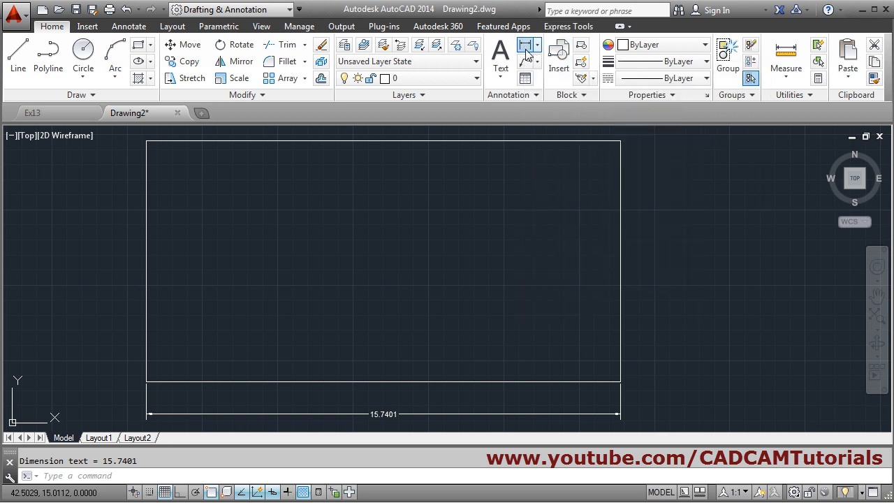
pyautogui.click(621, 141)
pyautogui.click(621, 382)
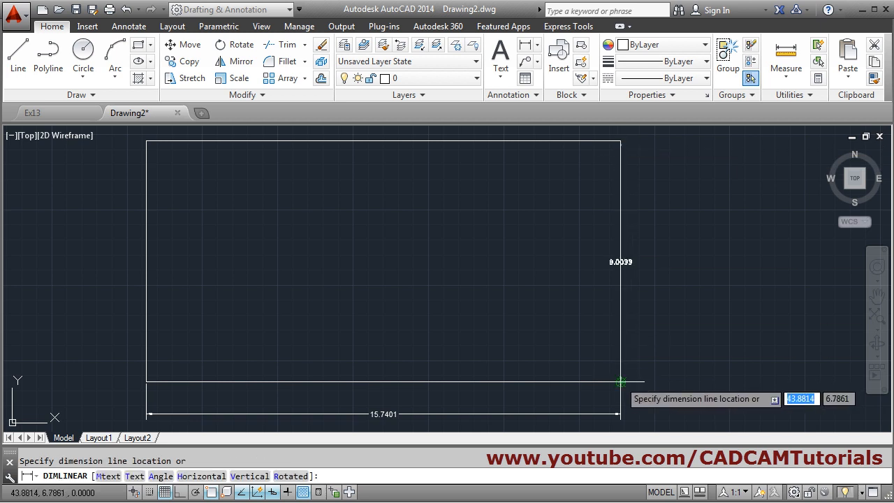
pyautogui.click(662, 326)
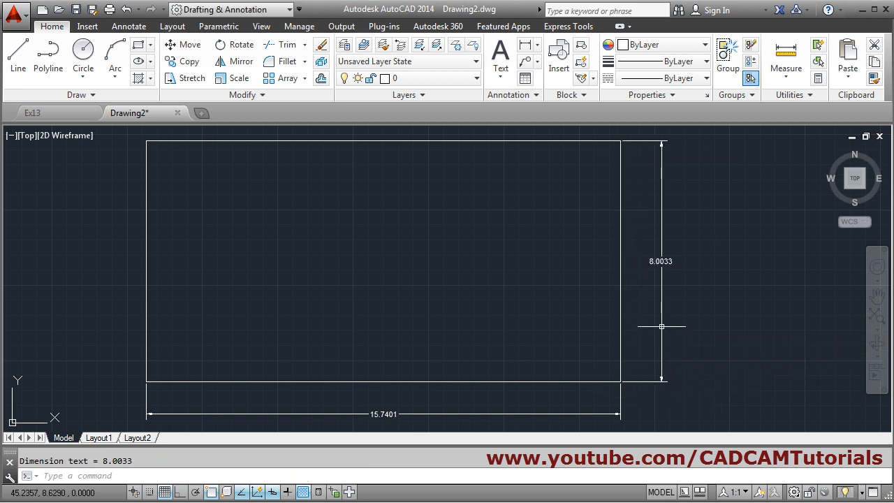
# Erase the rectangle together with its width and height dimensions
pyautogui.write('e')
pyautogui.press('Return')
pyautogui.click(655, 408)
pyautogui.click(569, 339)
pyautogui.press('Return')
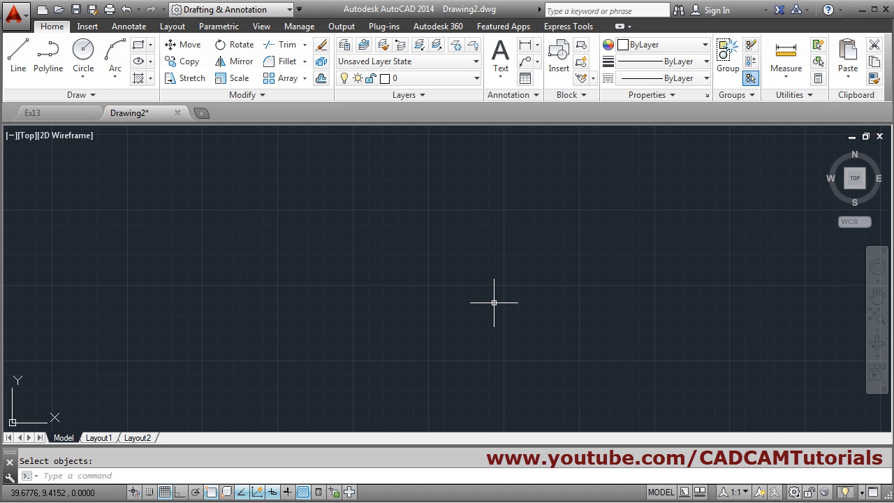
# Draw a single slanted line about 5.33 units long, rising to the right
pyautogui.click(539, 46)
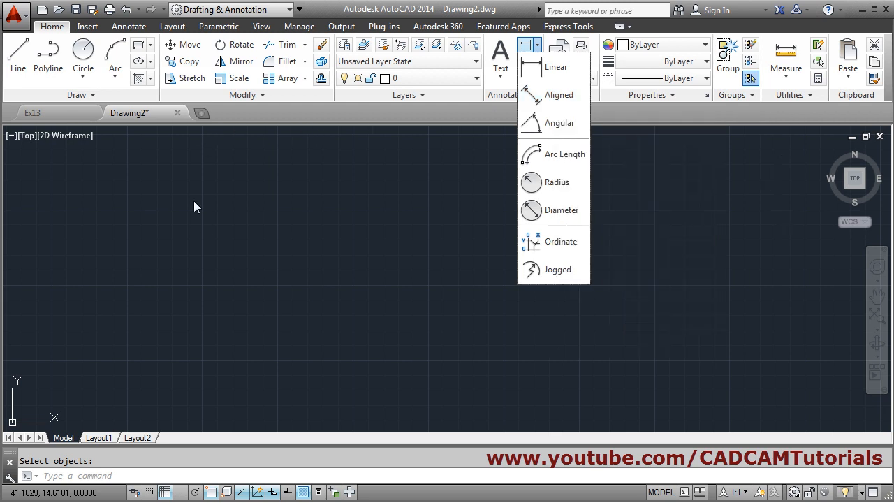
pyautogui.click(21, 65)
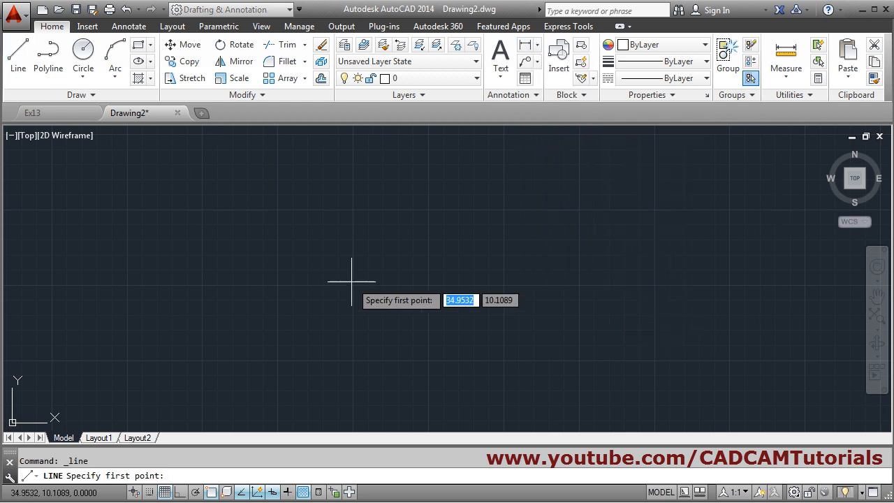
pyautogui.click(362, 333)
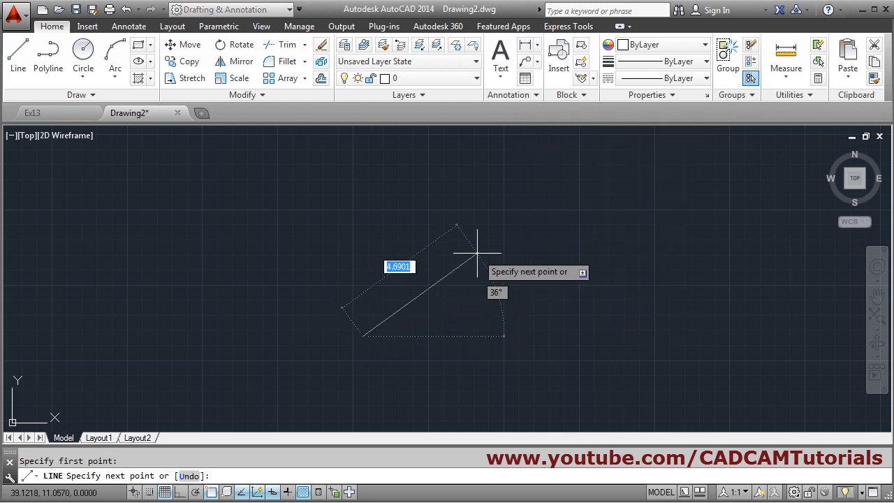
pyautogui.click(487, 292)
pyautogui.press('Escape')
pyautogui.scroll(5, 457, 284)
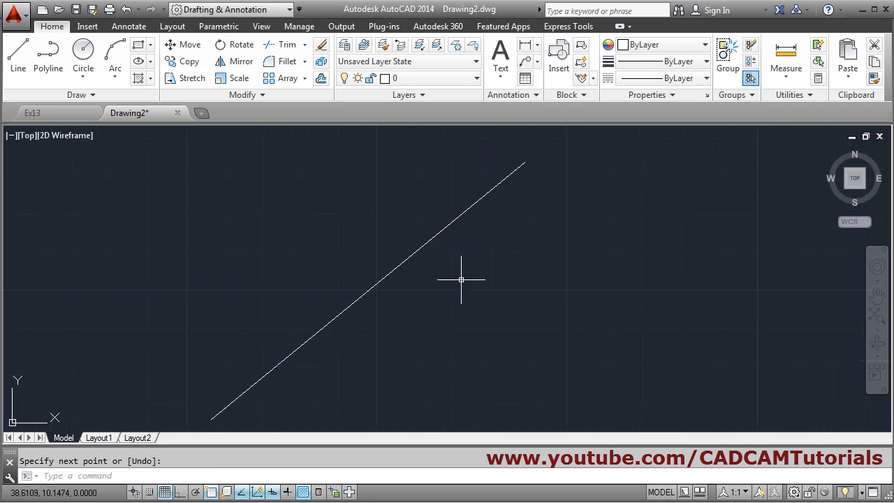
pyautogui.moveTo(520, 250); pyautogui.dragTo(525, 252, button='middle')
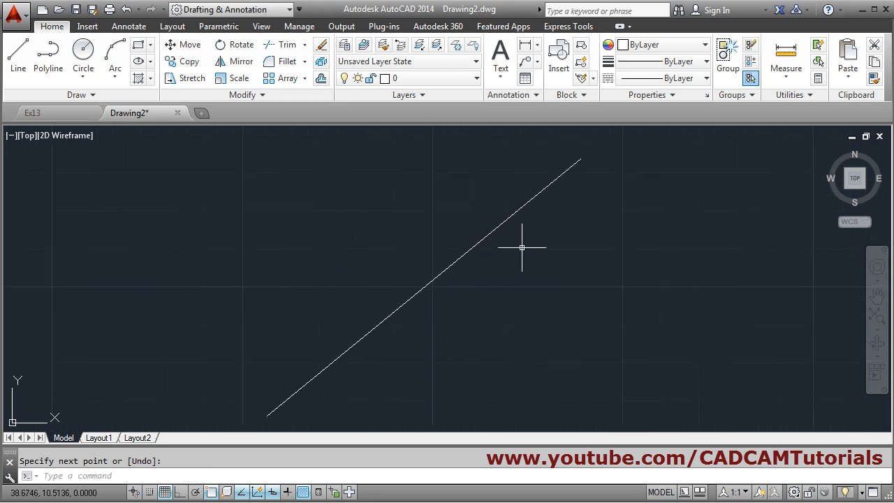
# Add an aligned dimension between the slanted line's endpoints, placing it above and parallel to the line
pyautogui.click(537, 45)
pyautogui.click(557, 95)
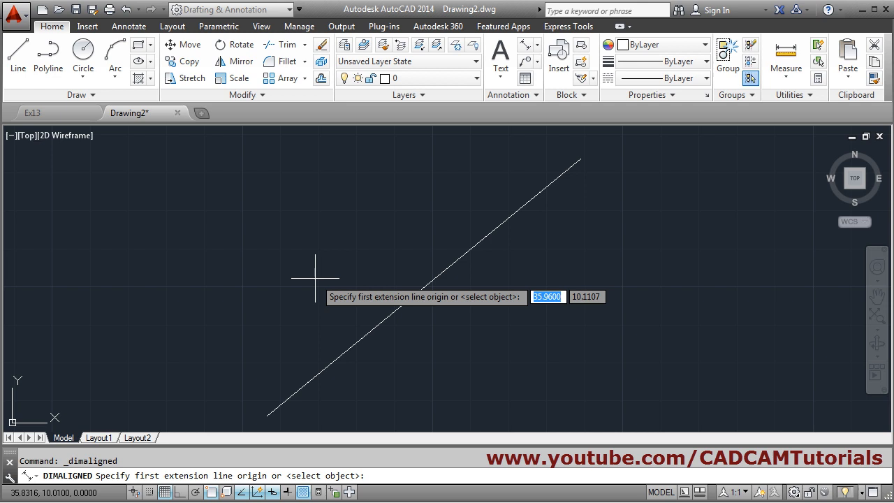
pyautogui.click(266, 416)
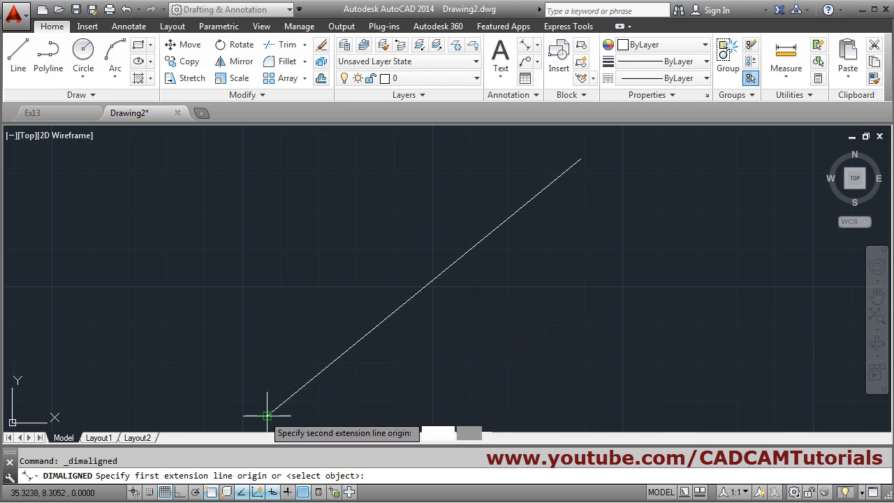
pyautogui.click(580, 159)
pyautogui.click(416, 224)
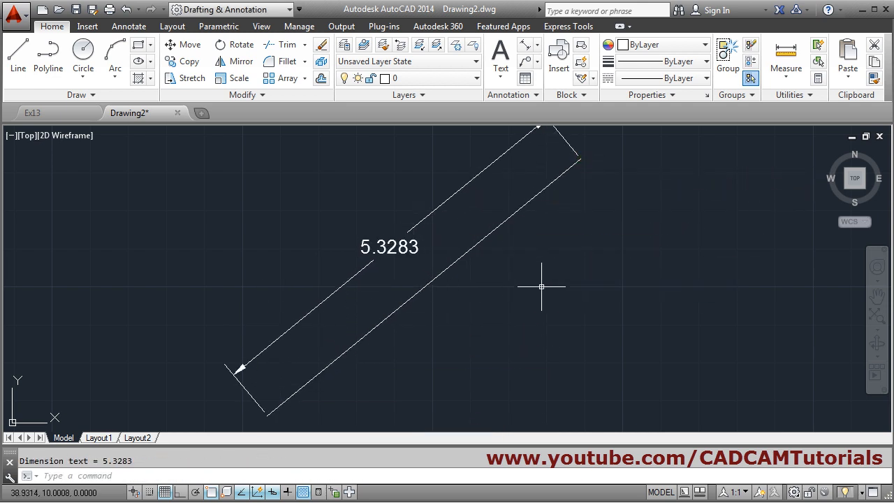
# Erase the slanted line and its aligned dimension
pyautogui.write('e')
pyautogui.press('Return')
pyautogui.click(498, 303)
pyautogui.click(360, 219)
pyautogui.press('Return')
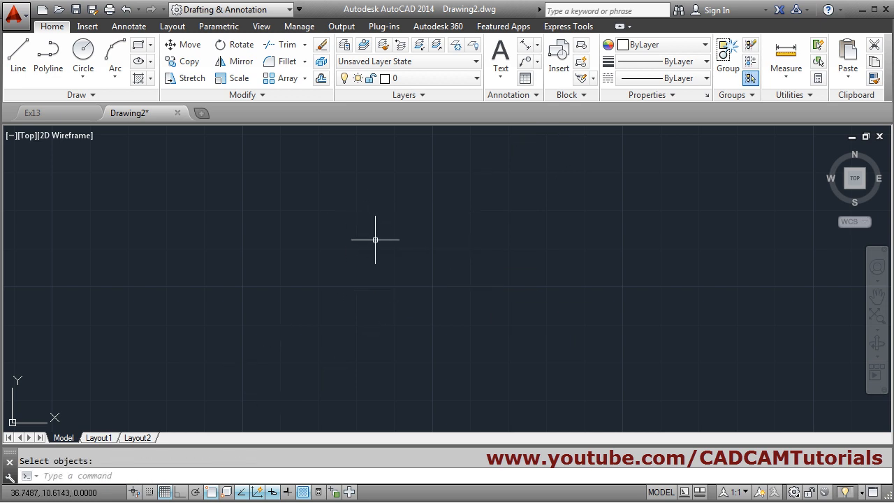
# Draw two connected lines forming a V that opens to the right at about 65°
pyautogui.write('l')
pyautogui.press('Return')
pyautogui.click(461, 183)
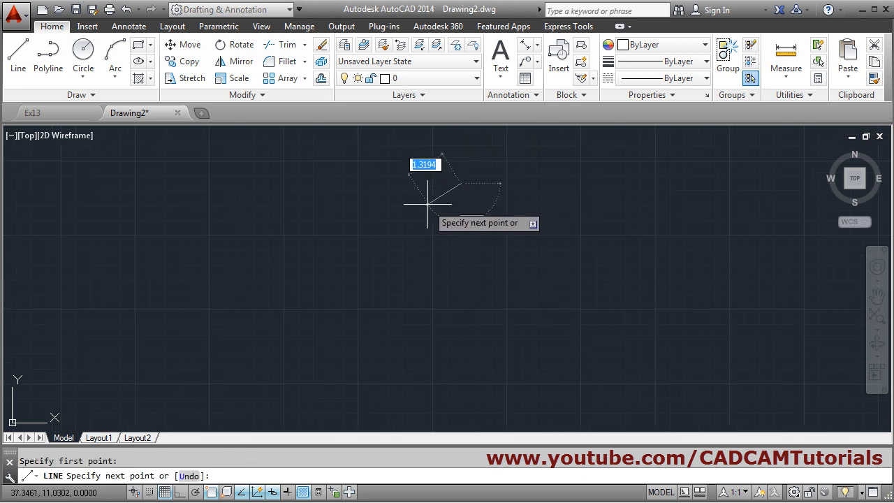
pyautogui.click(300, 285)
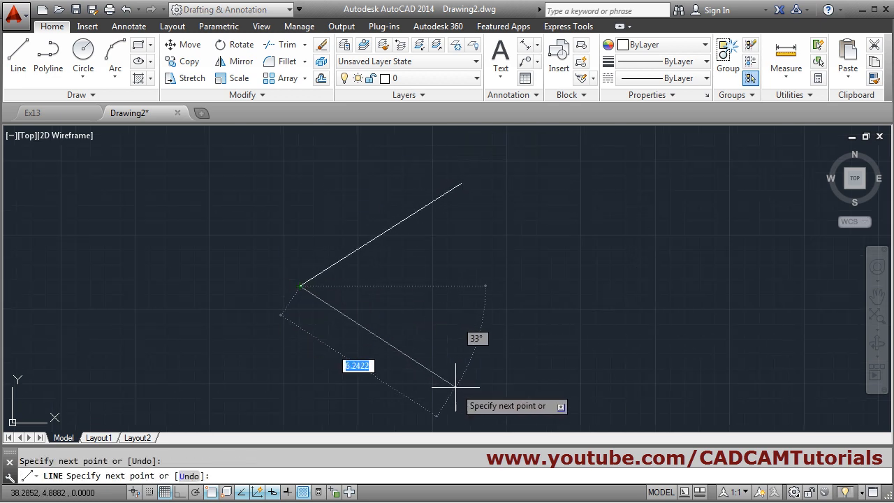
pyautogui.click(459, 389)
pyautogui.press('Return')
# Add an angular dimension between the two lines, placing its arc inside the V's opening
pyautogui.click(538, 46)
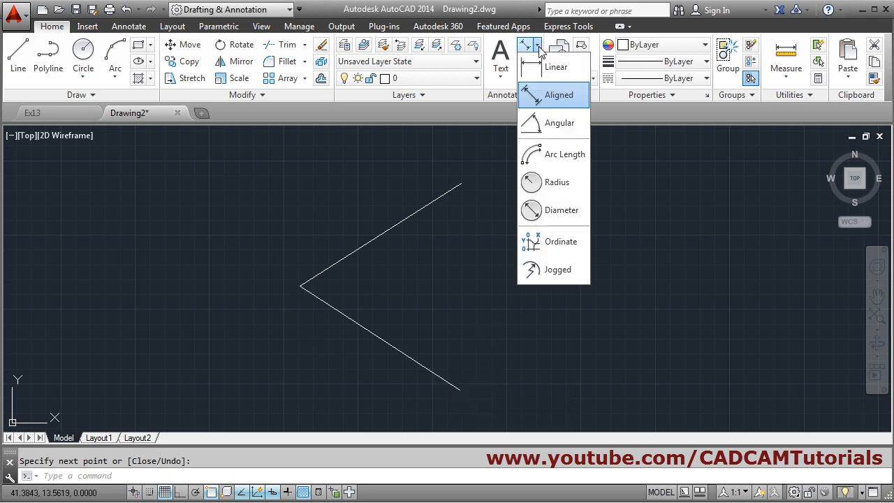
pyautogui.click(559, 121)
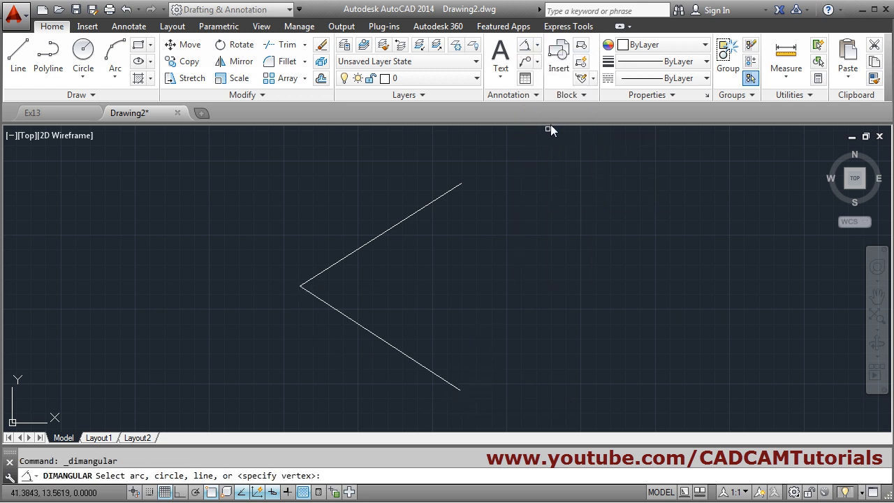
pyautogui.click(349, 255)
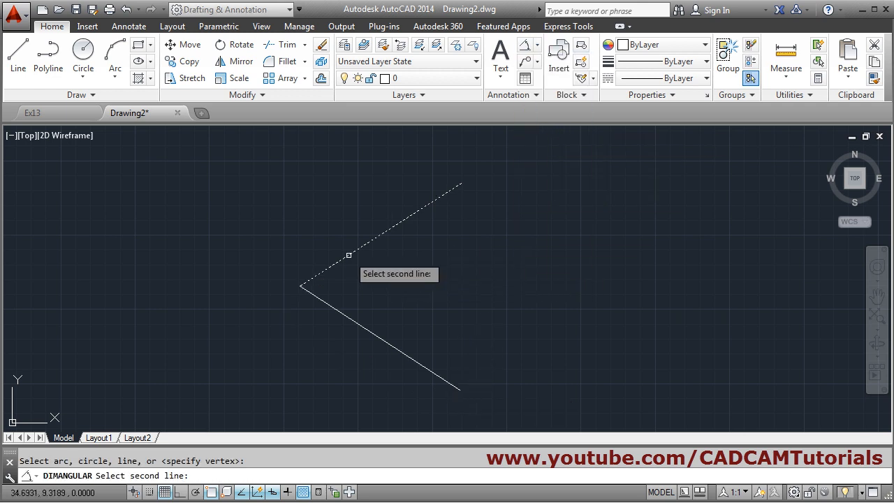
pyautogui.click(335, 309)
pyautogui.scroll(3, 346, 280)
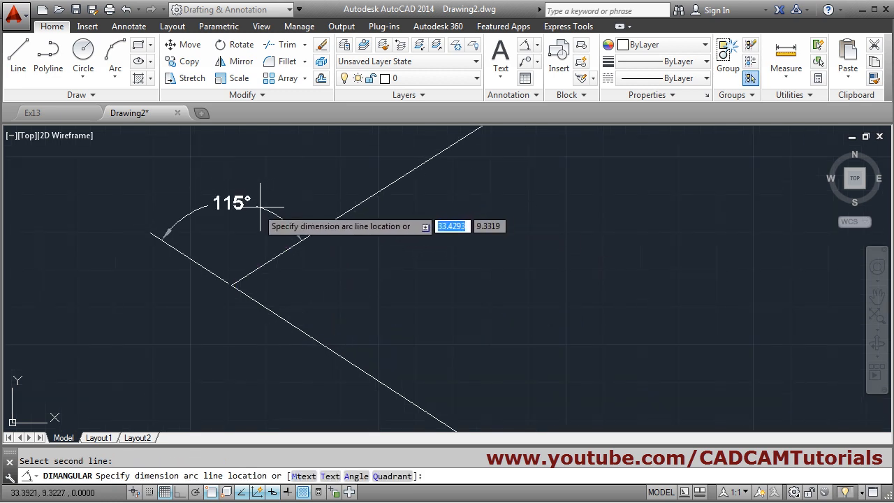
pyautogui.click(334, 286)
pyautogui.scroll(-2, 393, 293)
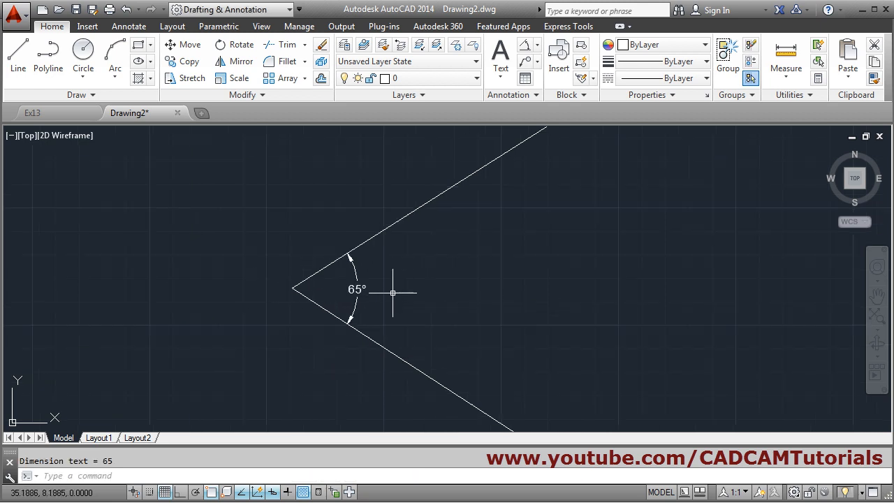
# Erase the two V-shaped lines and their angular dimension
pyautogui.write('e')
pyautogui.press('Return')
pyautogui.click(373, 375)
pyautogui.click(270, 230)
pyautogui.press('Return')
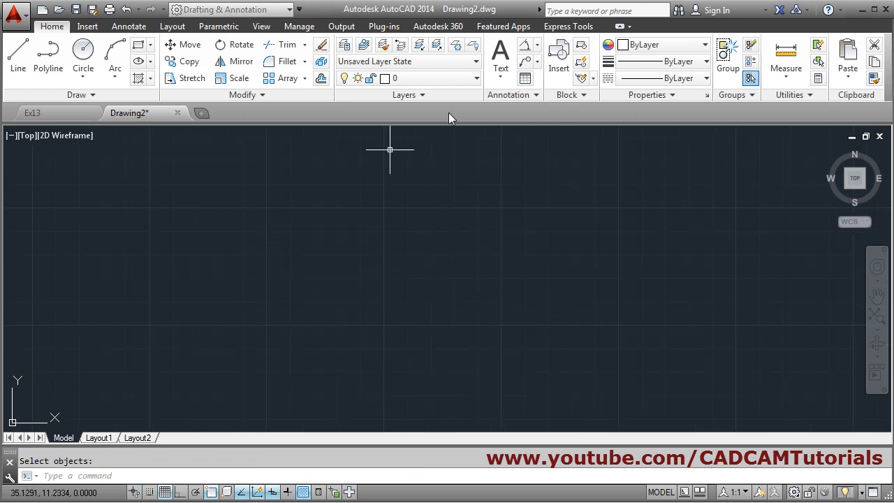
# Draw a three-point arc bulging upward in the middle of the drawing area
pyautogui.click(539, 45)
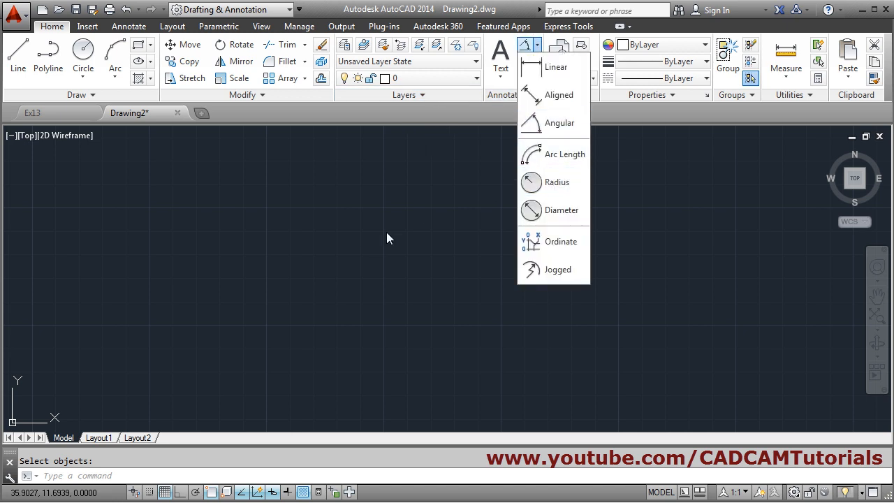
pyautogui.click(115, 56)
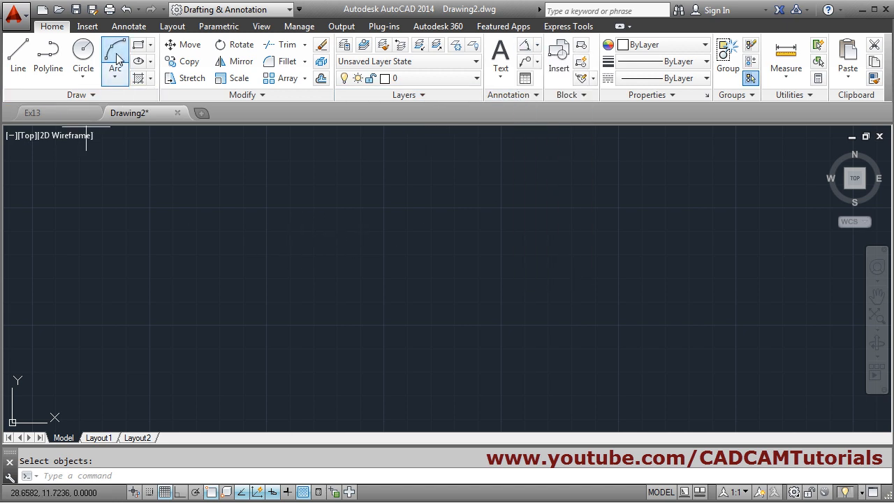
pyautogui.click(308, 312)
pyautogui.click(407, 239)
pyautogui.click(514, 249)
pyautogui.press('Return')
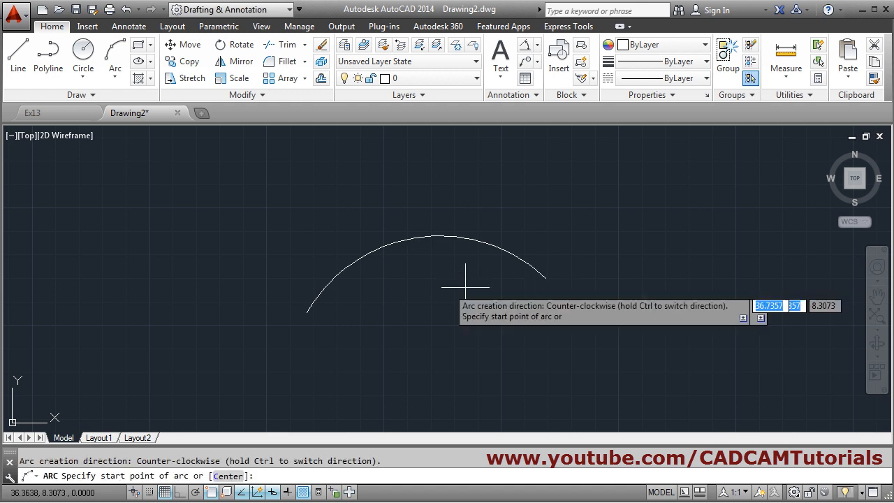
pyautogui.press('Return')
pyautogui.press('Escape')
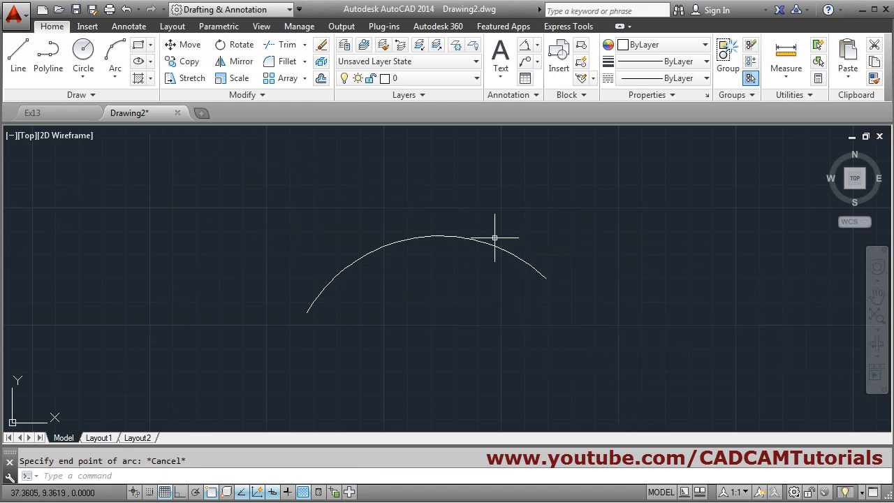
# Add an arc length dimension to the arc, placing the dimension line just above it
pyautogui.click(538, 50)
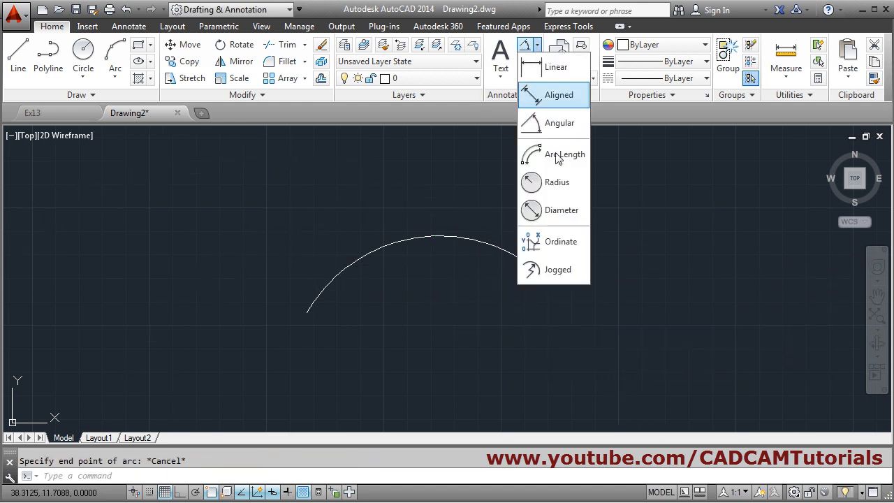
pyautogui.click(548, 155)
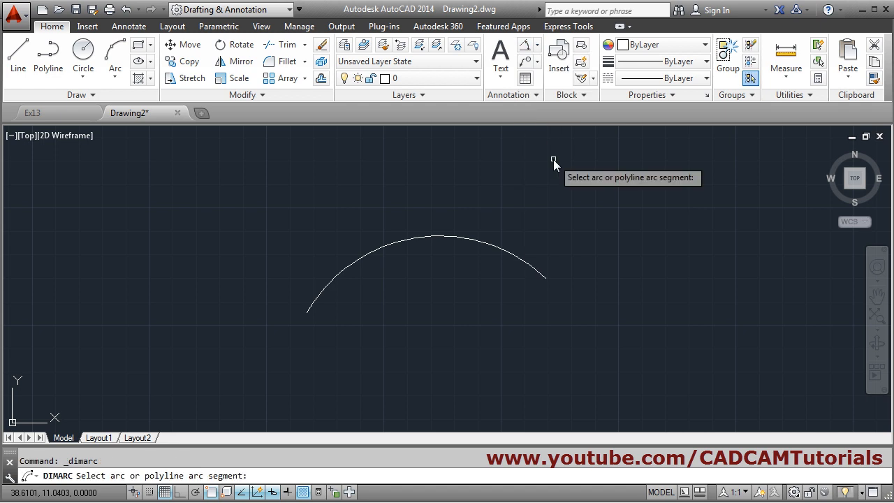
pyautogui.click(432, 235)
pyautogui.click(438, 199)
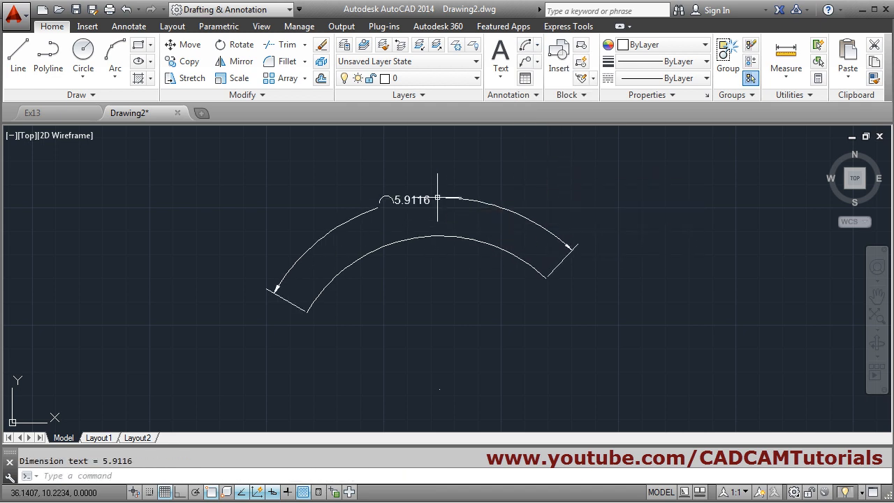
# Erase the arc together with its arc length dimension
pyautogui.write('e')
pyautogui.press('Return')
pyautogui.click(438, 277)
pyautogui.click(396, 186)
pyautogui.press('Return')
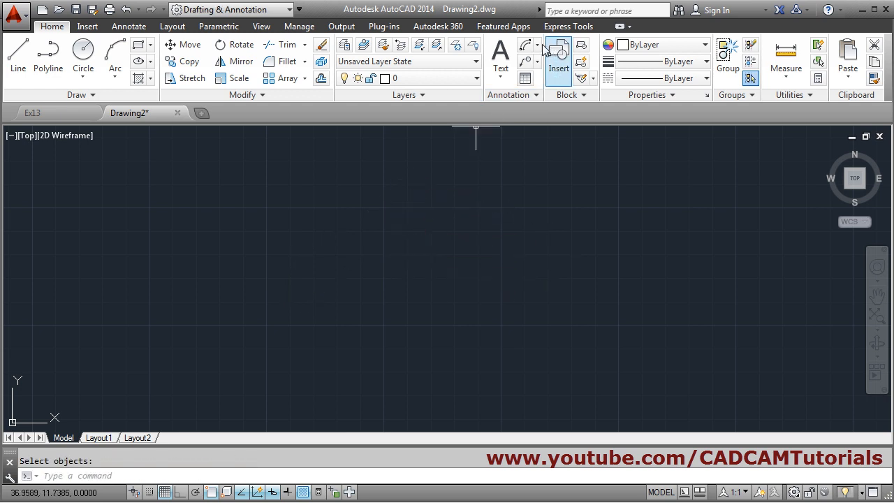
# Draw a circle with a radius of about 2.66 units in the middle of the drawing area
pyautogui.click(538, 46)
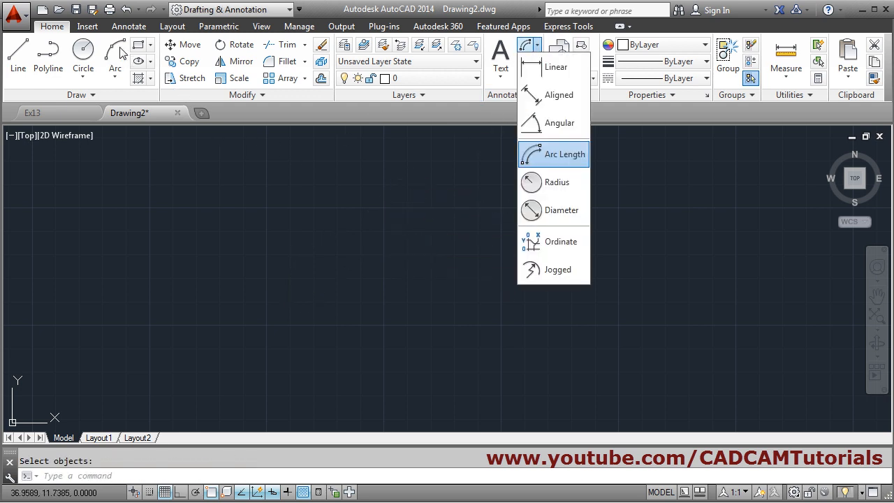
pyautogui.click(83, 52)
pyautogui.click(448, 302)
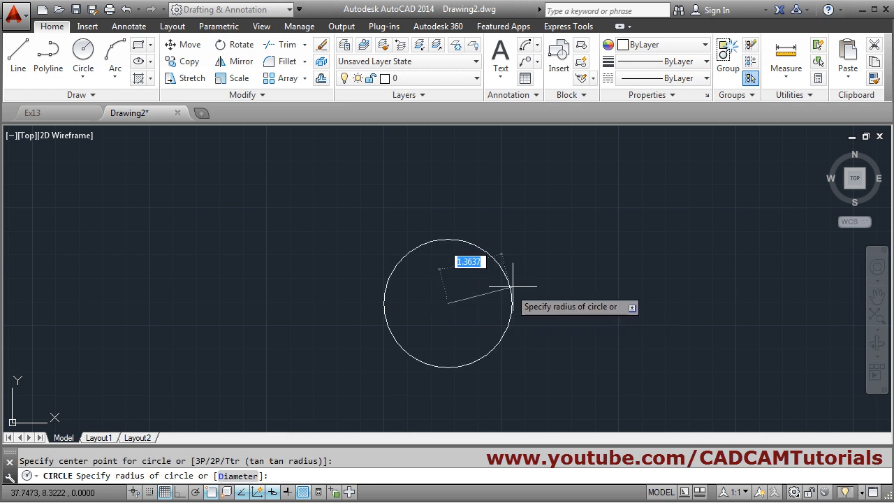
pyautogui.click(567, 255)
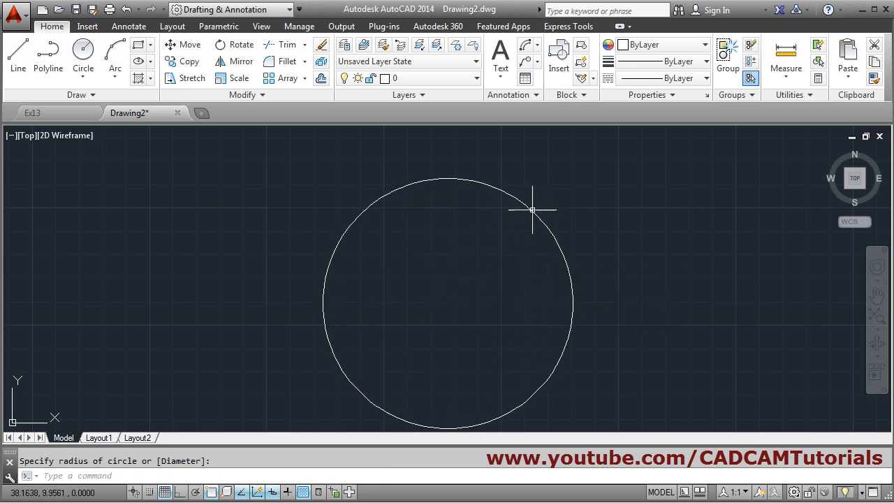
# Add a radius dimension to the circle, placing its text outside the circle's upper-right edge
pyautogui.click(538, 46)
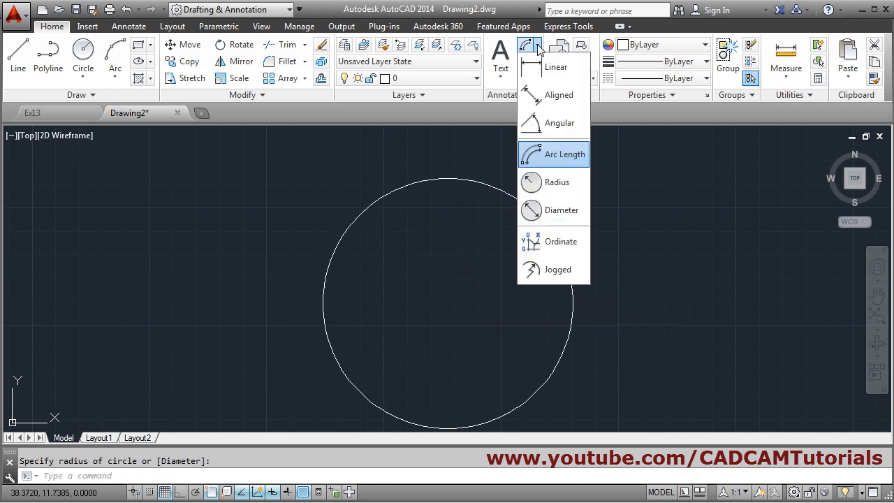
pyautogui.click(556, 185)
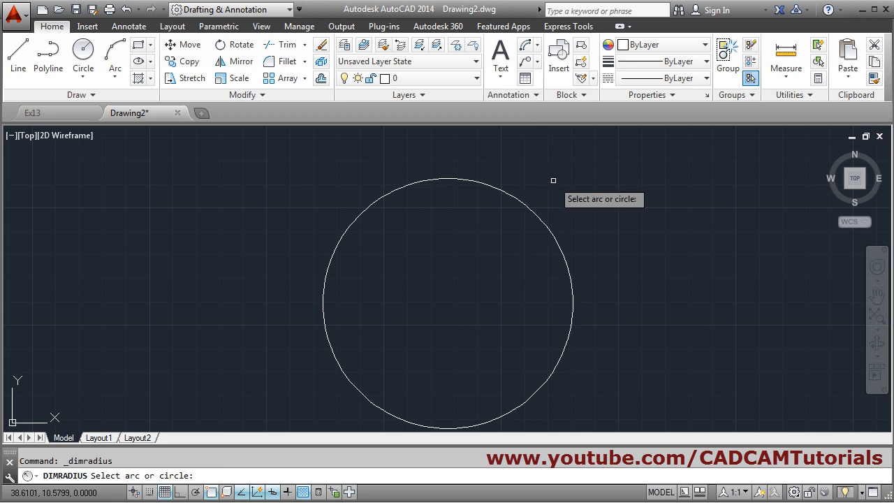
pyautogui.click(520, 201)
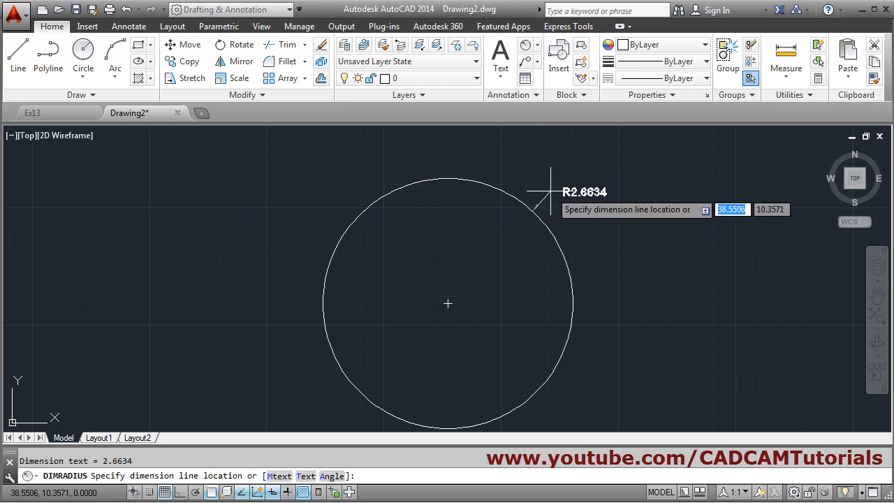
pyautogui.click(549, 186)
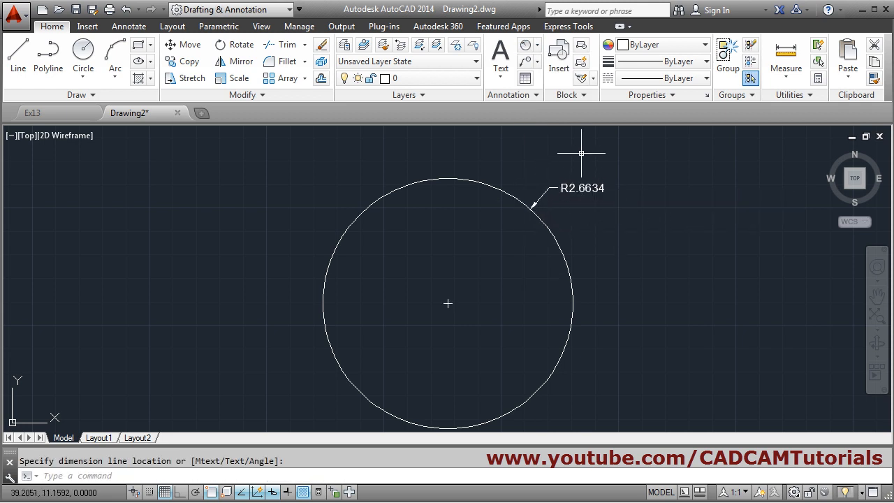
# Add a diameter dimension to the circle, placing its text outside the circle's upper-left edge
pyautogui.click(537, 45)
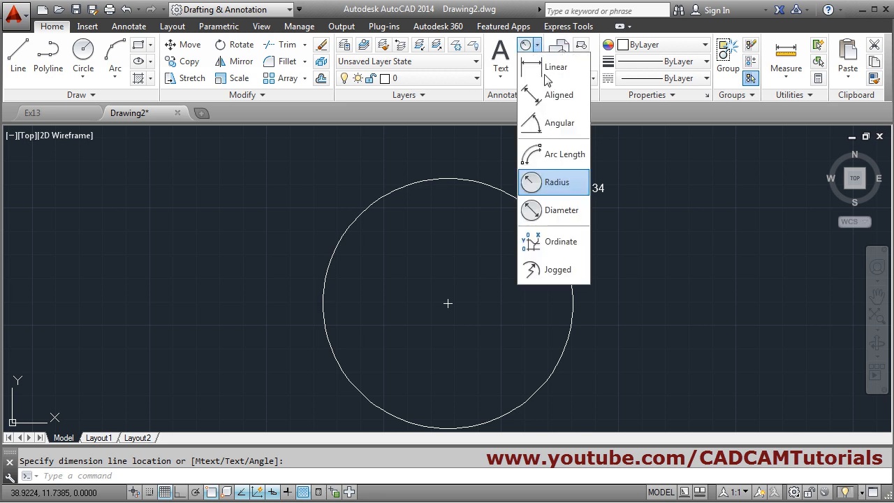
pyautogui.click(562, 210)
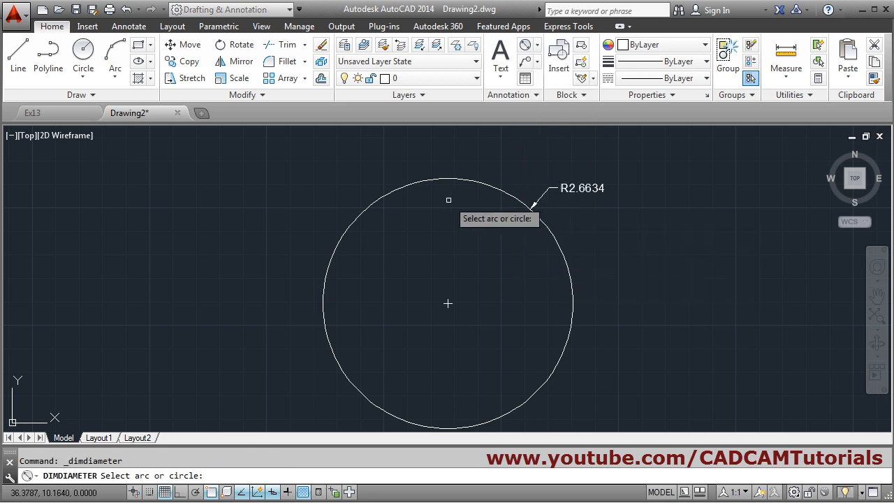
pyautogui.click(361, 212)
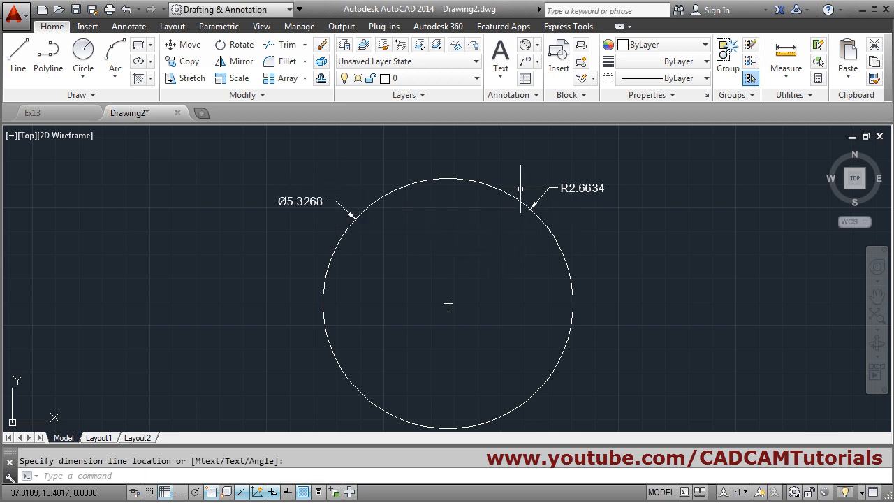
# Erase the circle along with its radius and diameter dimensions
pyautogui.click(537, 44)
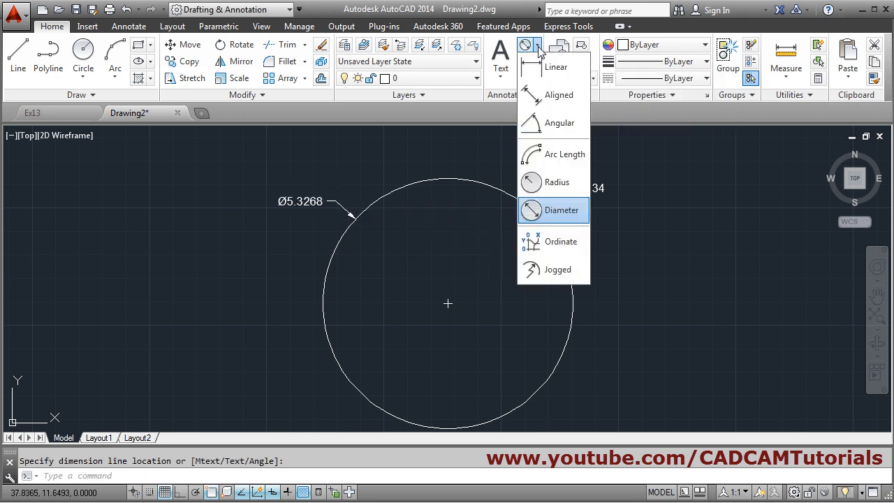
pyautogui.click(656, 301)
pyautogui.write('e')
pyautogui.press('Return')
pyautogui.click(597, 156)
pyautogui.click(295, 315)
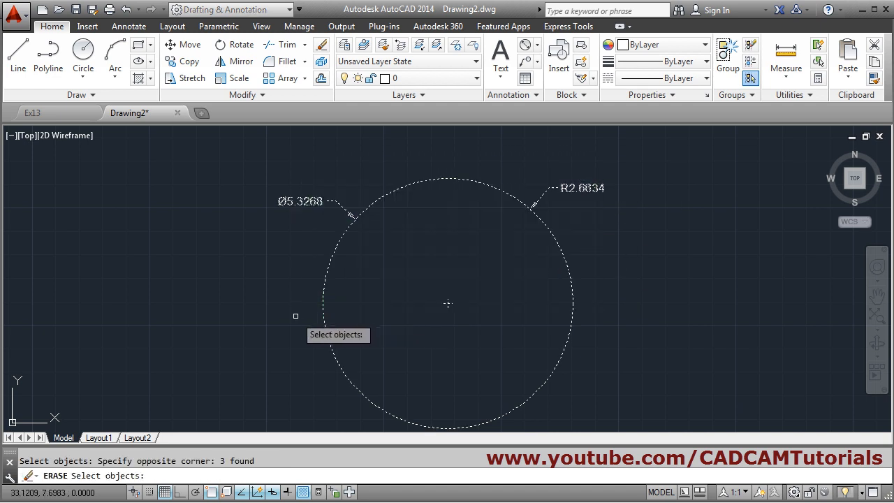
pyautogui.press('Return')
# Place a Y ordinate dimension on a free point near the middle, with a leader running about 2.2 units to the right
pyautogui.click(537, 46)
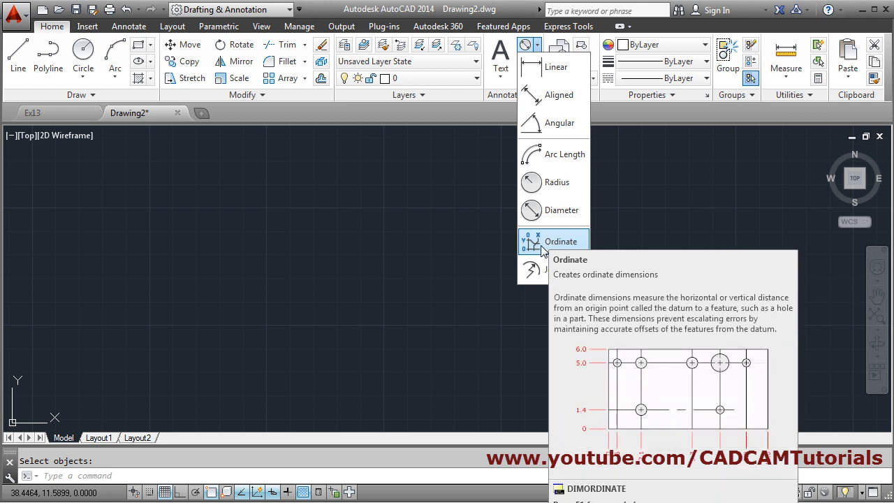
pyautogui.click(552, 242)
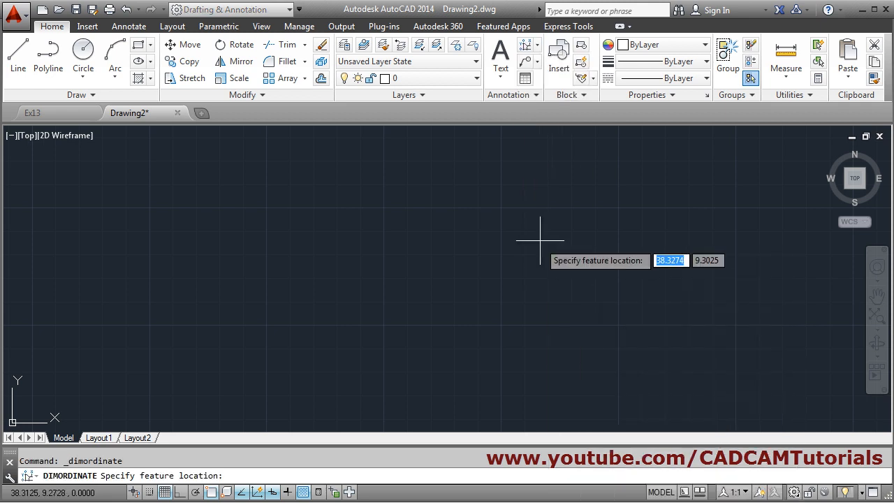
pyautogui.click(407, 277)
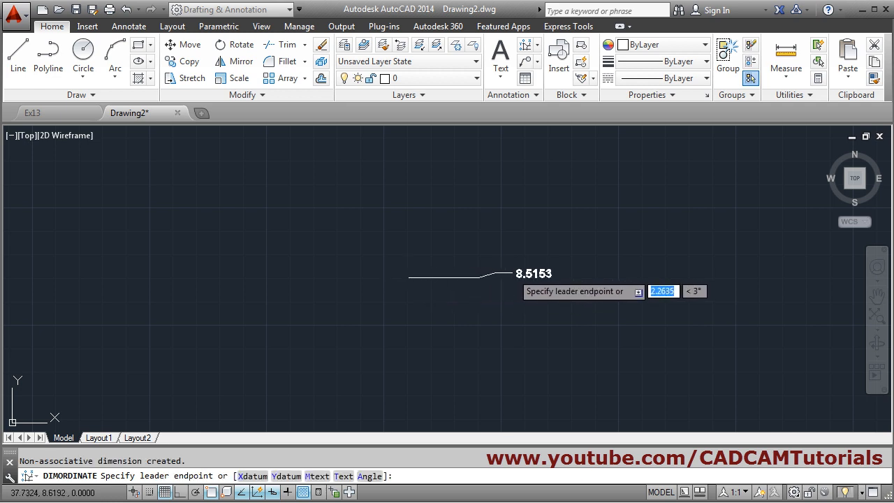
pyautogui.click(512, 275)
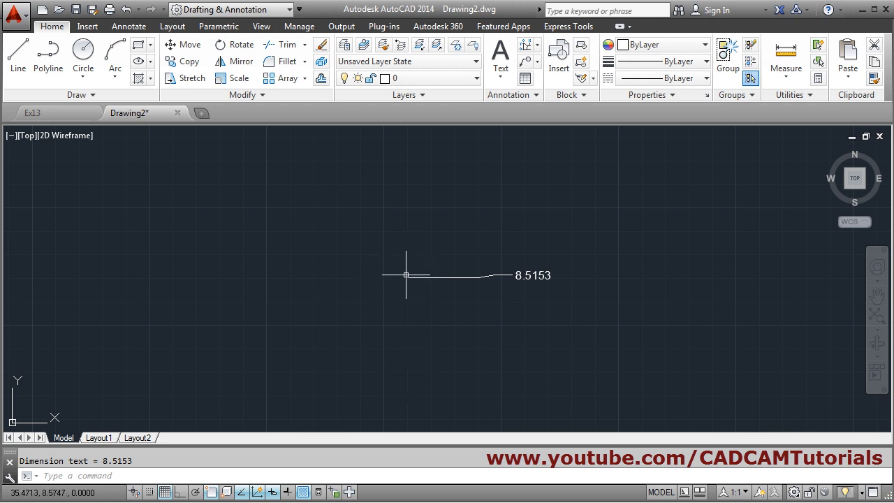
# Add an X ordinate dimension from the same point, with its leader running straight up about 1.4 units
pyautogui.click(537, 45)
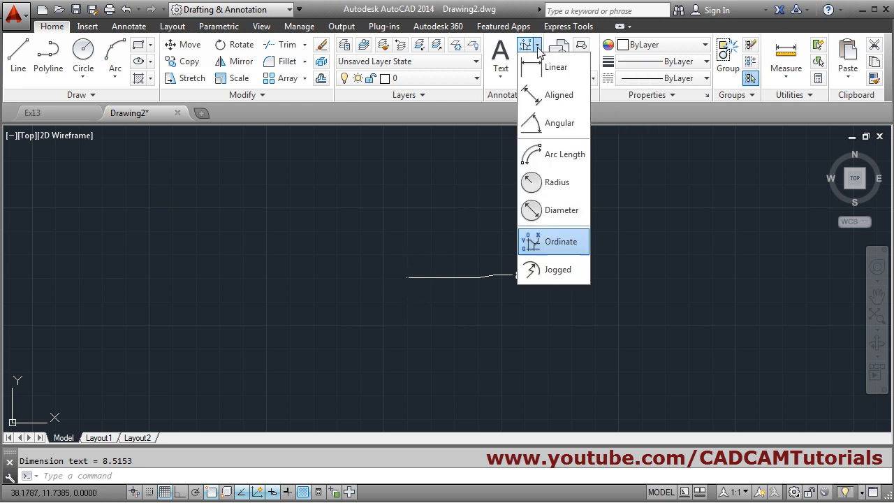
pyautogui.click(545, 241)
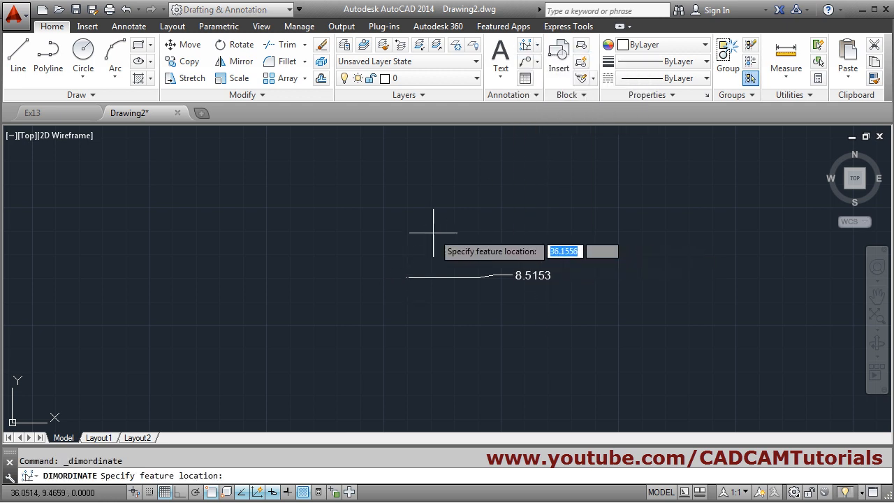
pyautogui.click(406, 278)
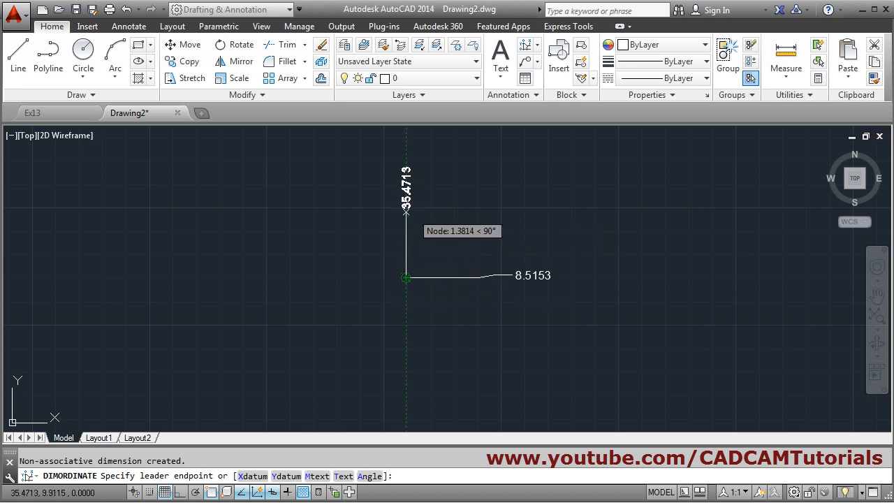
pyautogui.click(406, 210)
# Erase both ordinate dimensions with a selection window around their shared feature point
pyautogui.scroll(2, 390, 198)
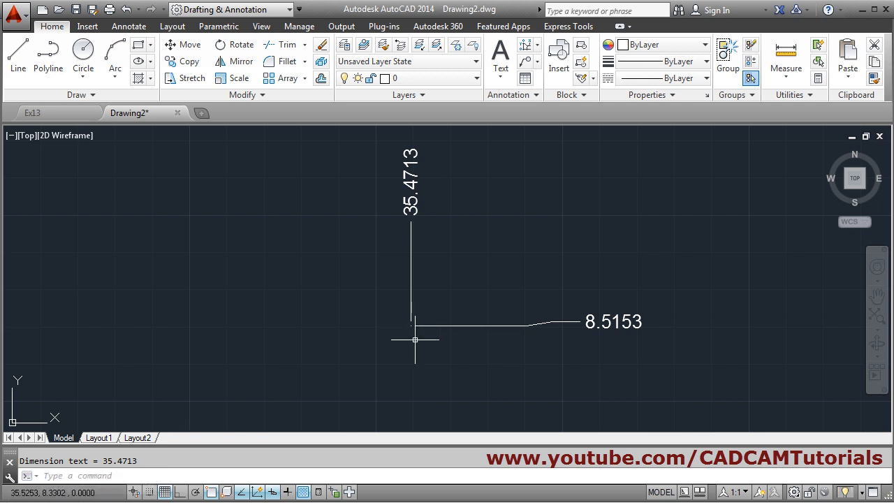
pyautogui.moveTo(410, 325)
pyautogui.write('e')
pyautogui.press('Return')
pyautogui.click(468, 353)
pyautogui.click(353, 287)
pyautogui.press('Return')
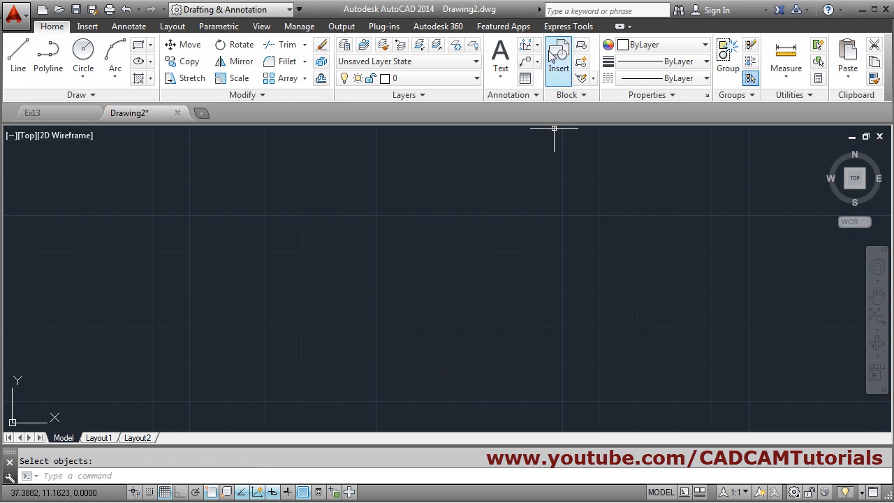
# Draw a long, shallow three-point arc with a radius of about 27 units, sloping down from upper left to lower right
pyautogui.click(537, 48)
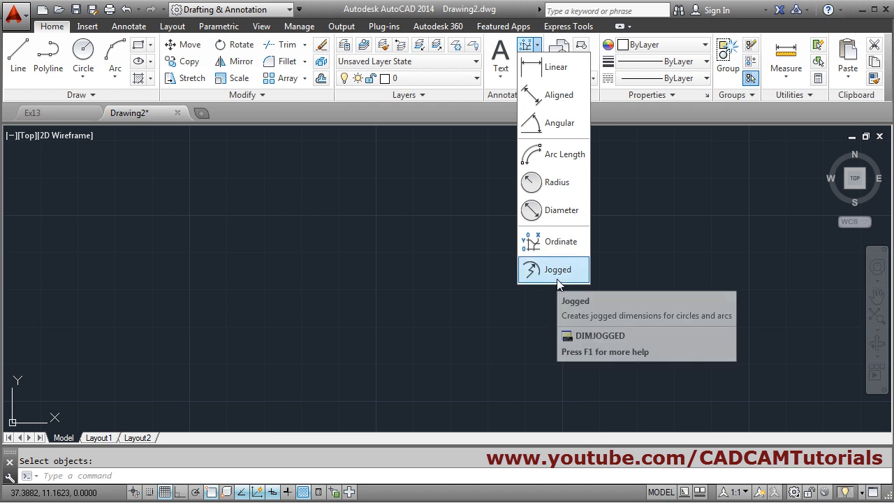
pyautogui.click(365, 280)
pyautogui.middleClick(454, 273)
pyautogui.middleClick(455, 273)
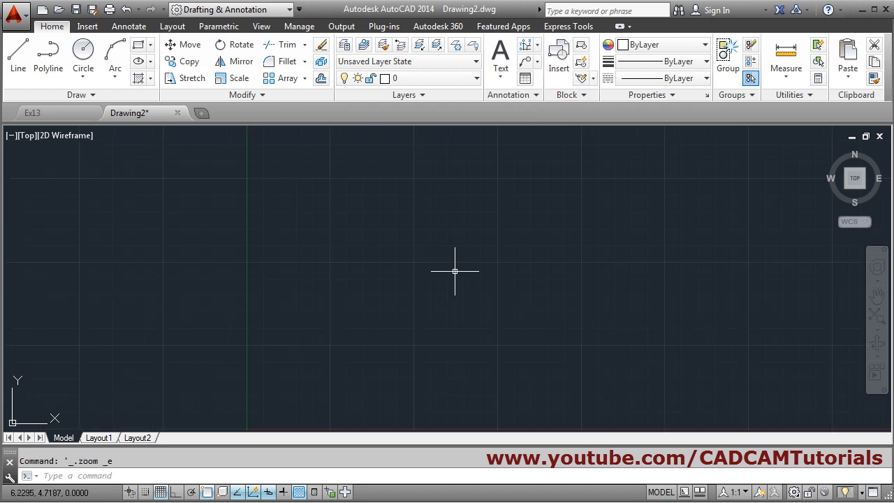
pyautogui.click(116, 56)
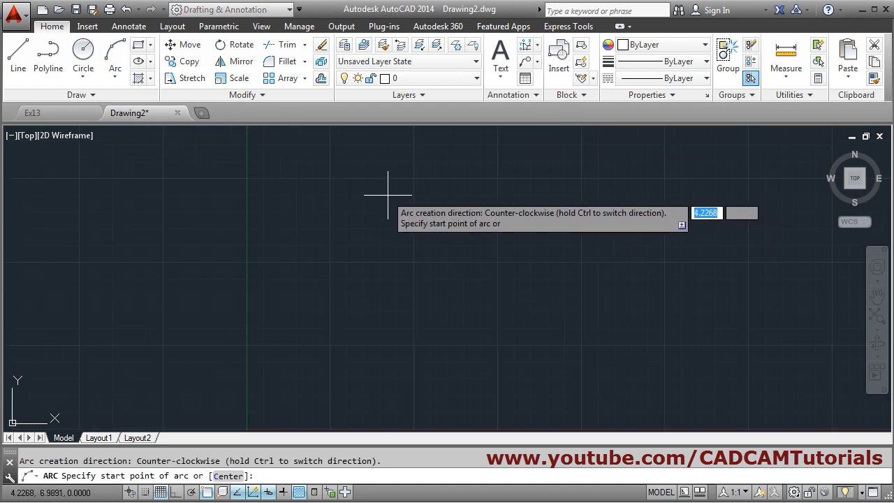
pyautogui.click(387, 191)
pyautogui.click(525, 290)
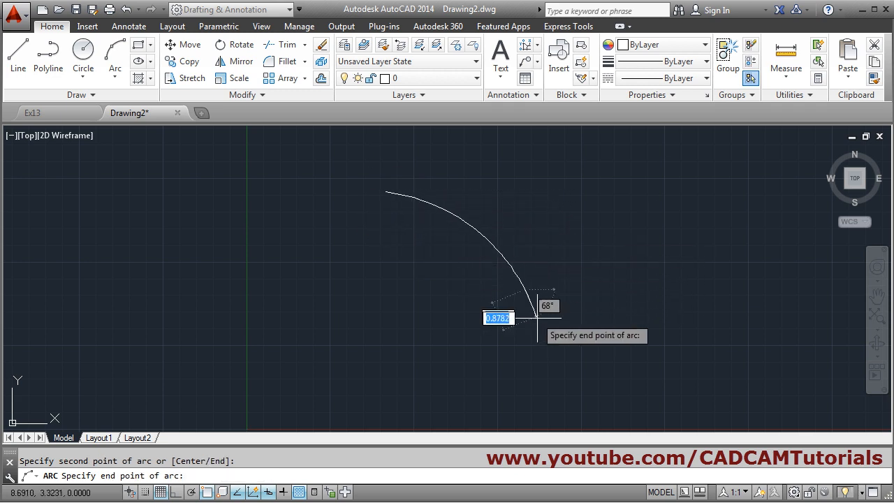
pyautogui.click(623, 385)
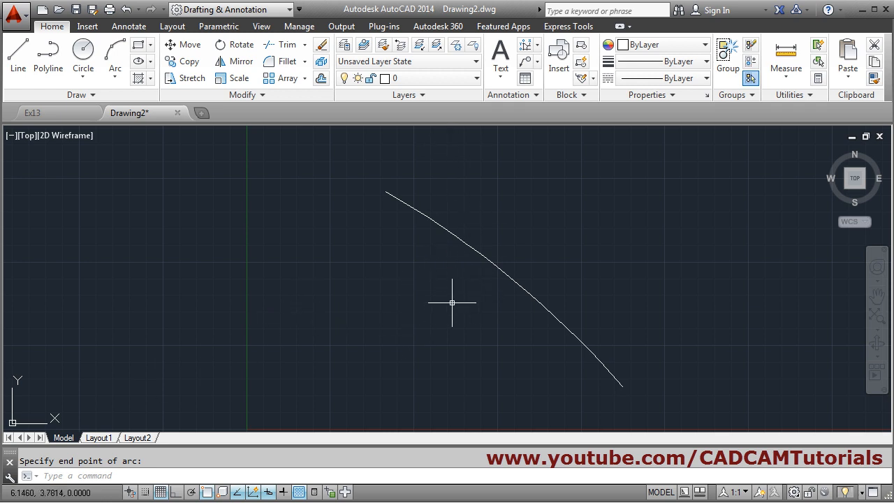
# Add a jogged radius dimension to the arc, with the centre override near the origin and the jog below the dimension text
pyautogui.click(538, 46)
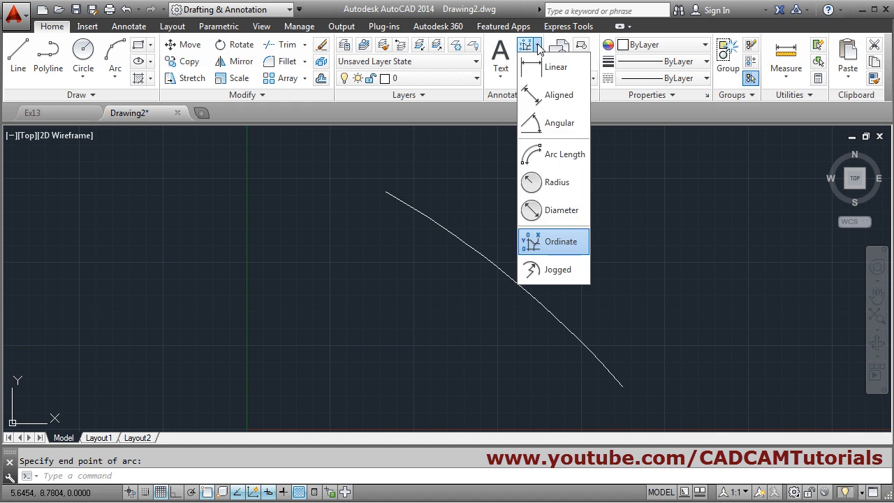
pyautogui.click(543, 269)
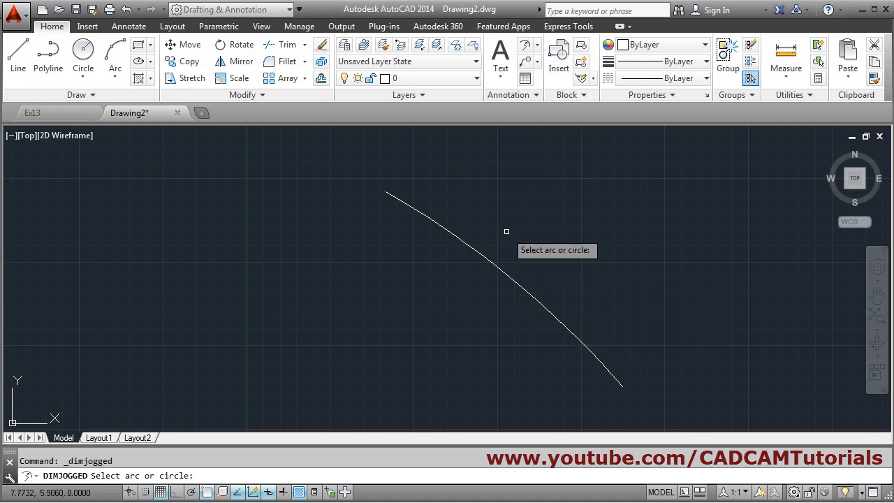
pyautogui.click(485, 256)
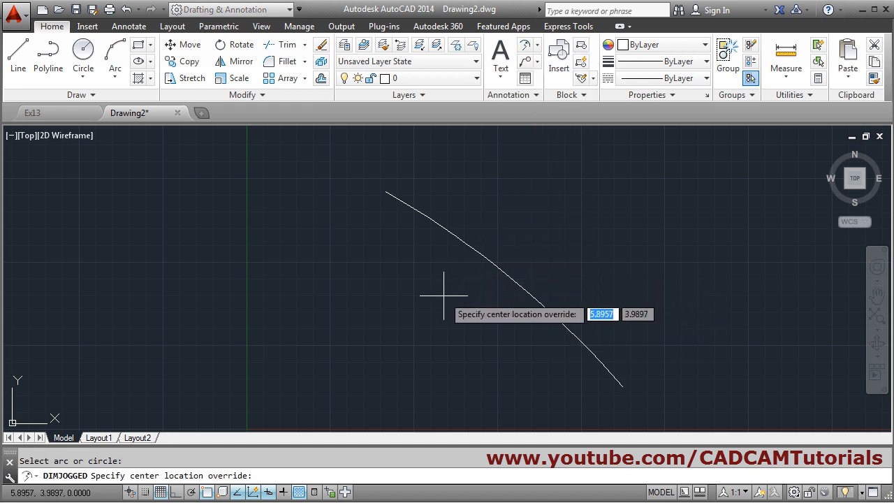
pyautogui.scroll(-3, 440, 300)
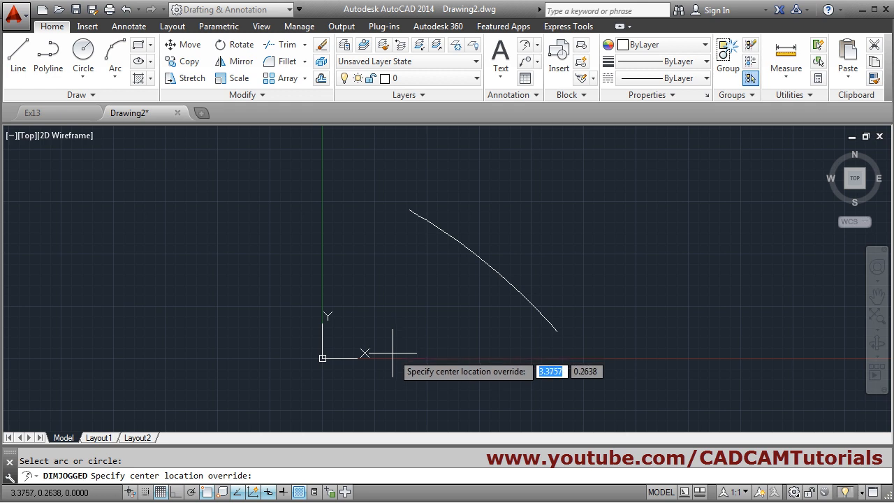
pyautogui.click(398, 353)
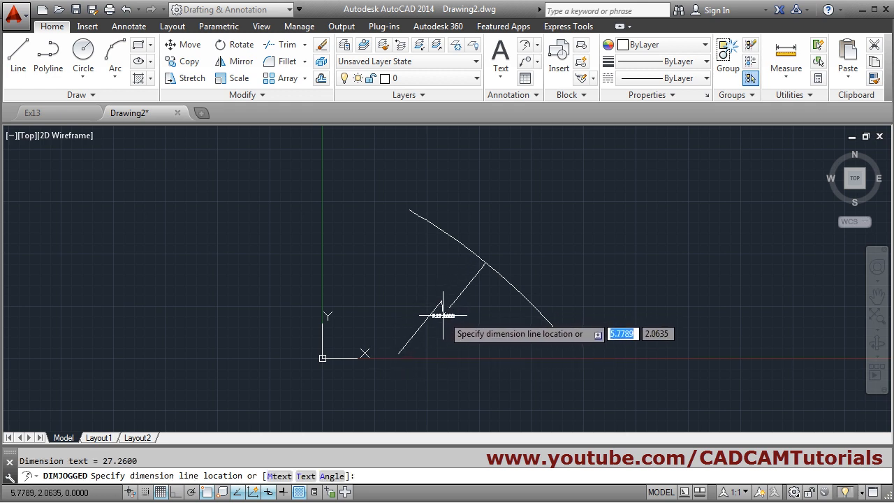
pyautogui.scroll(2, 443, 316)
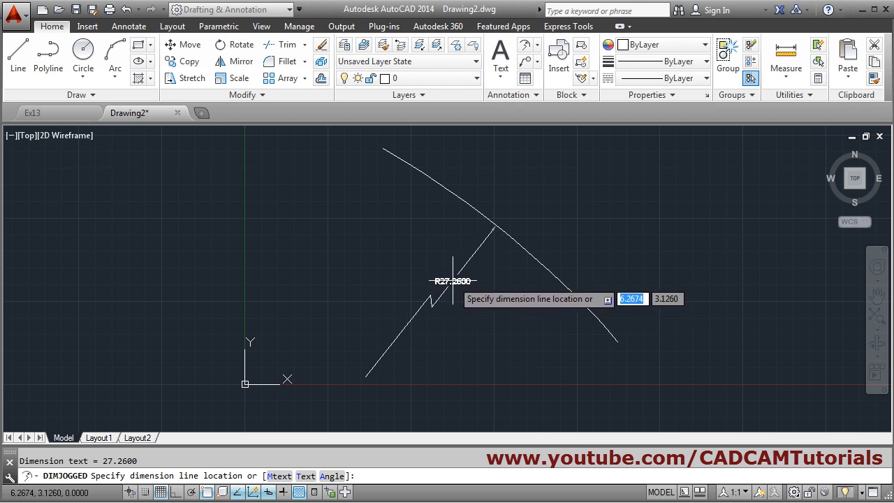
pyautogui.click(452, 282)
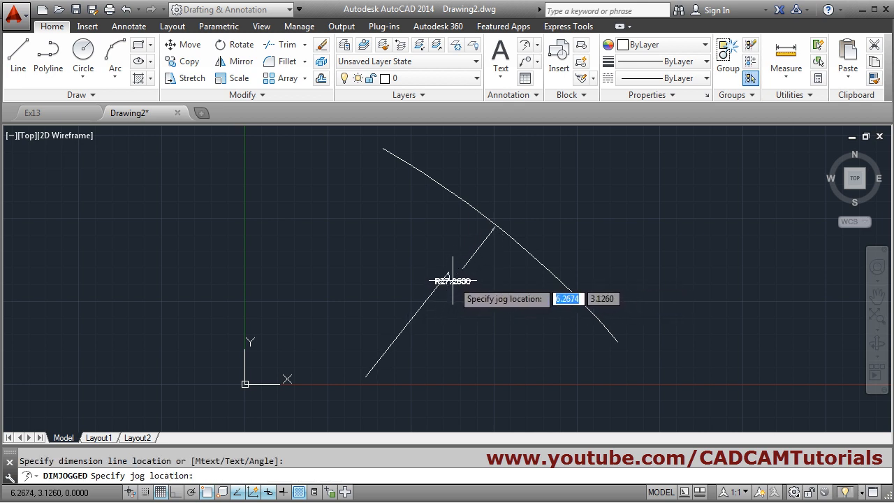
pyautogui.click(426, 329)
pyautogui.scroll(2, 473, 315)
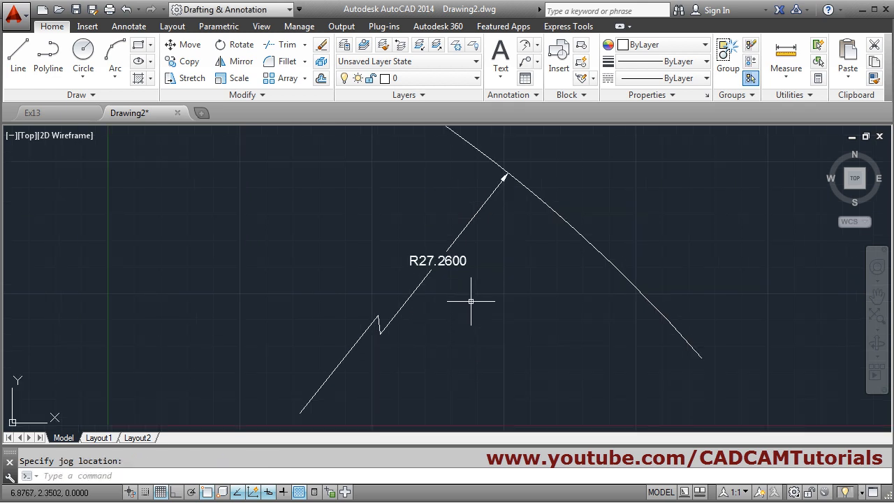
# Erase the arc and its jogged radius dimension
pyautogui.scroll(-2, 480, 295)
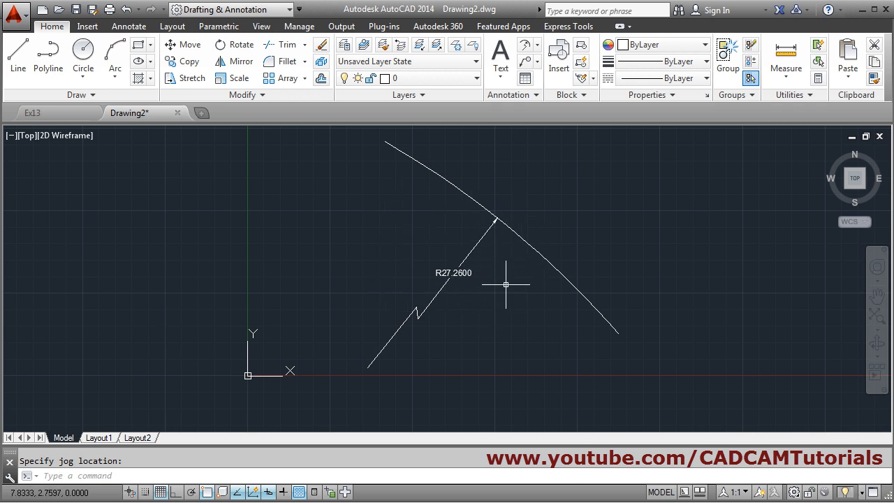
pyautogui.middleClick(496, 264)
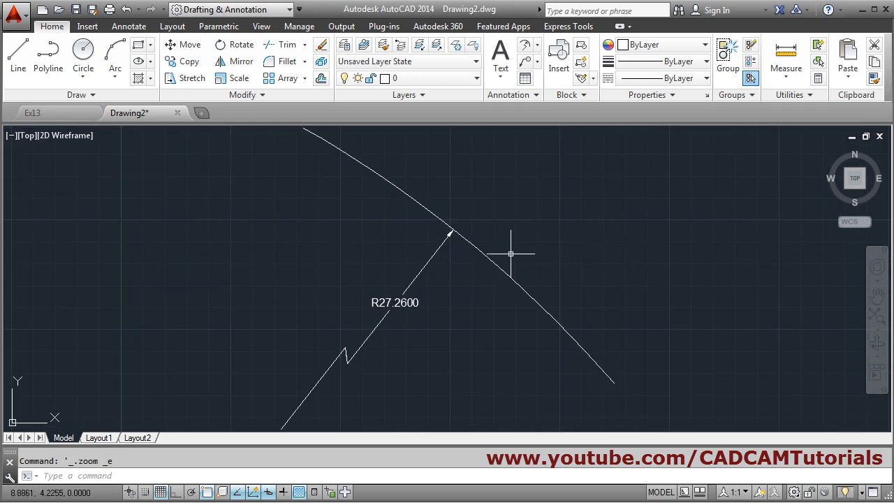
pyautogui.scroll(-9, 510, 253)
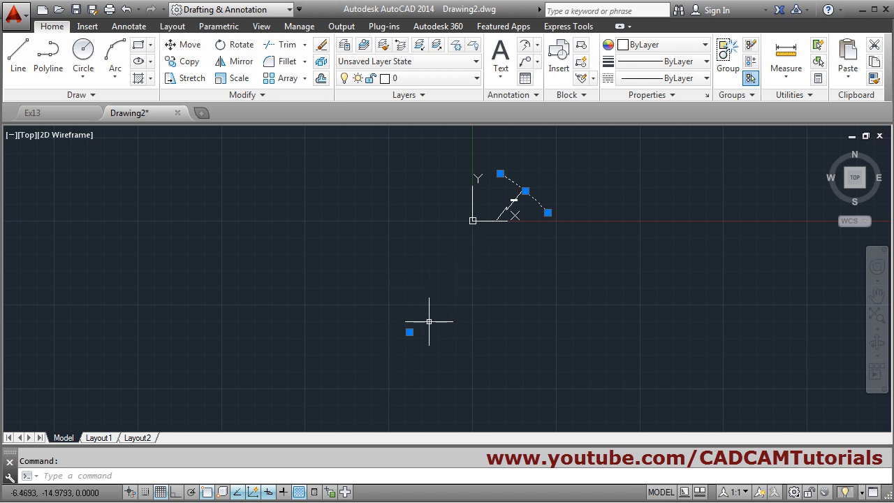
pyautogui.press('Delete')
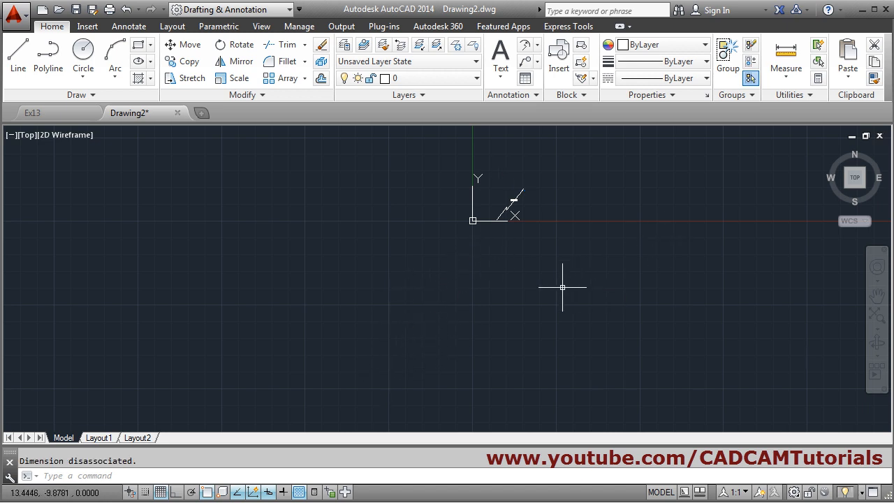
pyautogui.middleClick(562, 285)
pyautogui.middleClick(562, 285)
pyautogui.write('e')
pyautogui.press('Return')
pyautogui.click(549, 273)
pyautogui.click(466, 230)
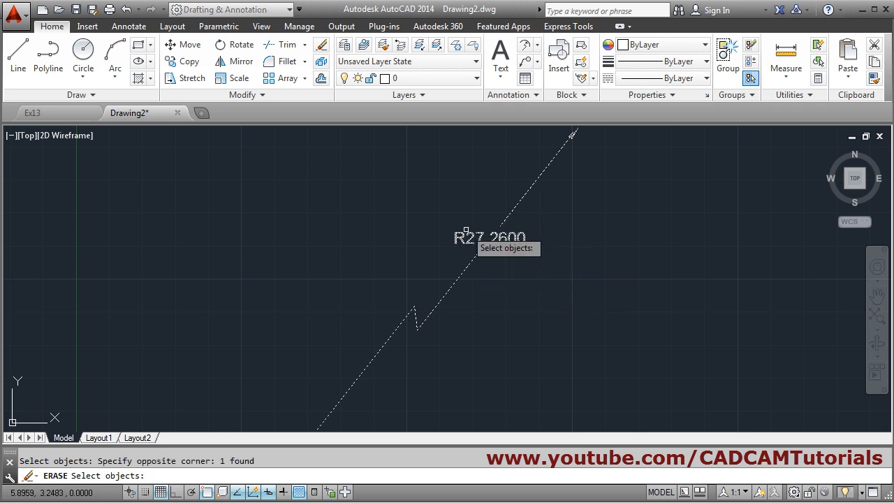
pyautogui.press('Return')
# Create a multileader reading "TRIAL NOTE", with its arrowhead pointing down to the left of the text
pyautogui.click(537, 45)
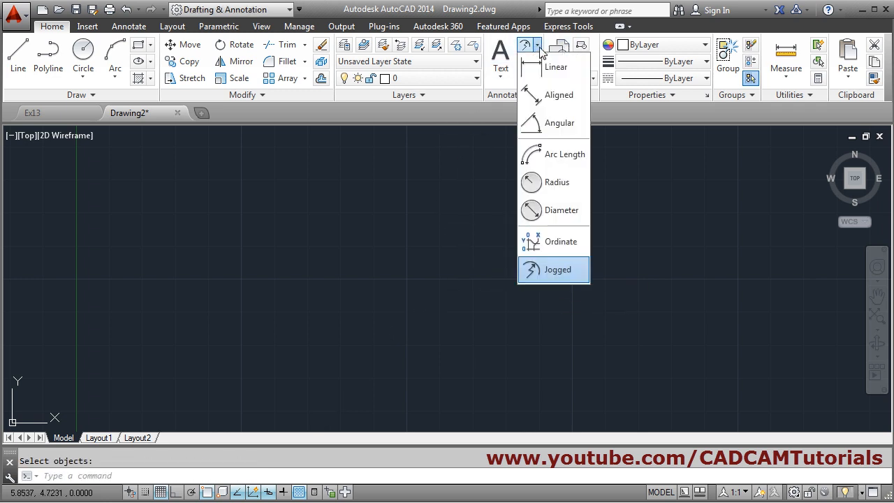
pyautogui.click(505, 14)
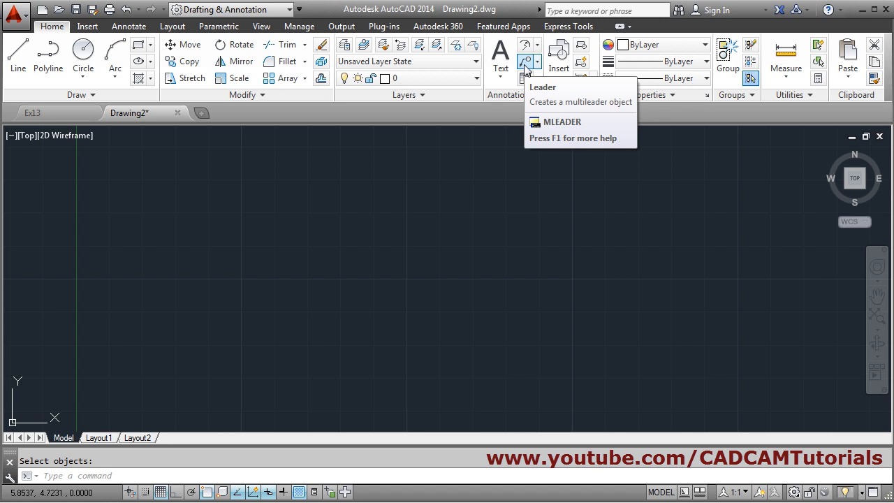
pyautogui.click(525, 63)
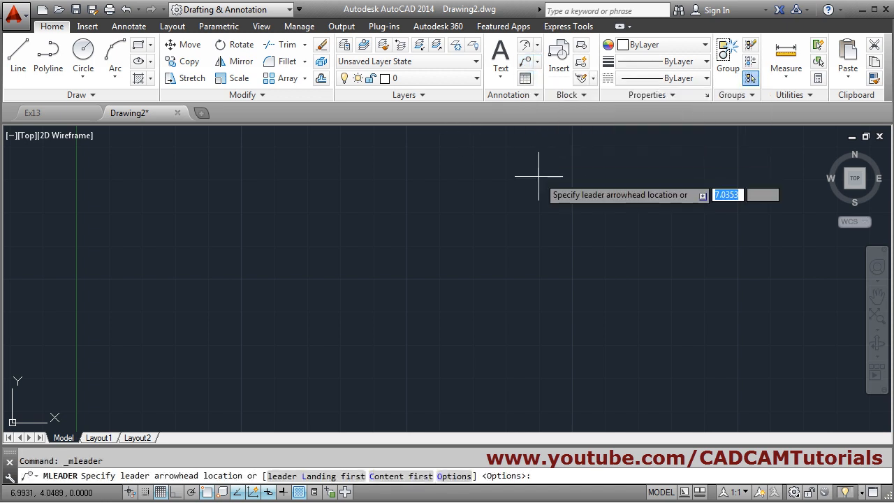
pyautogui.click(336, 342)
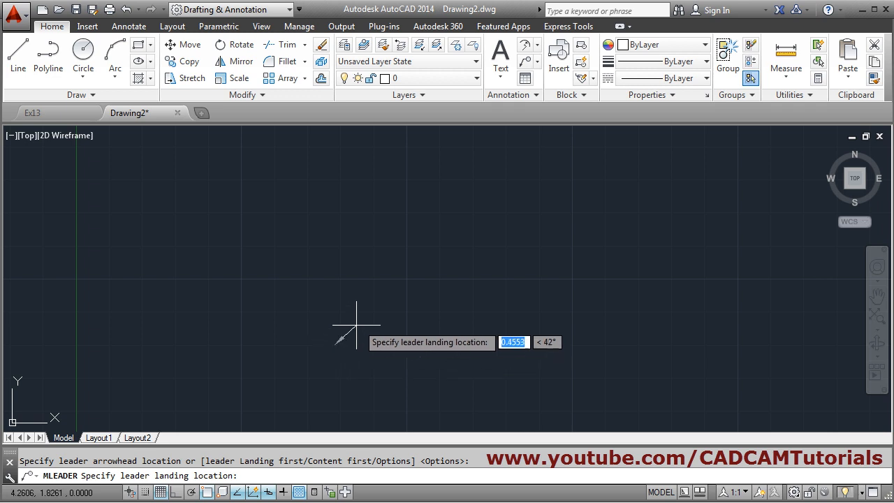
pyautogui.click(401, 305)
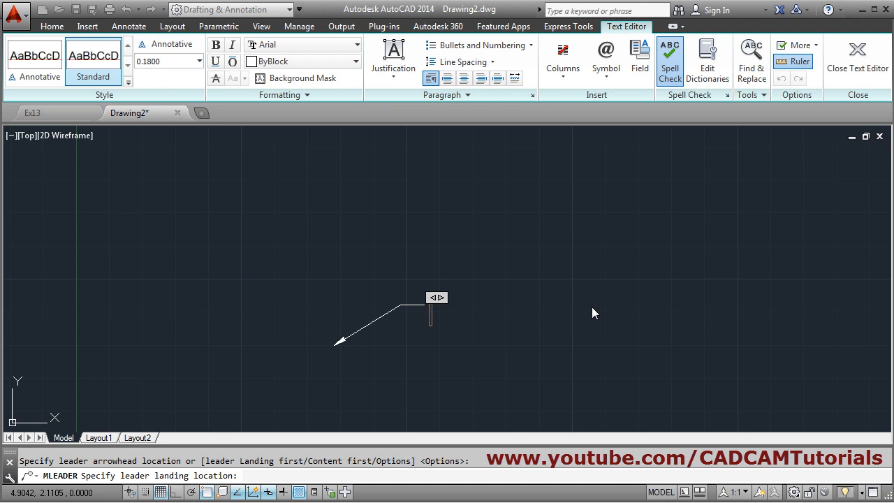
pyautogui.write('TRIAL T')
pyautogui.press('BackSpace')
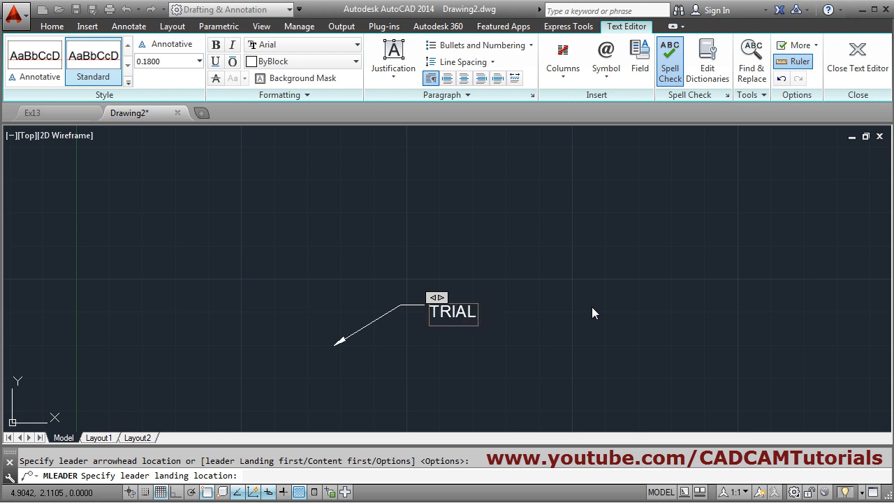
pyautogui.write('NOTE')
pyautogui.click(618, 371)
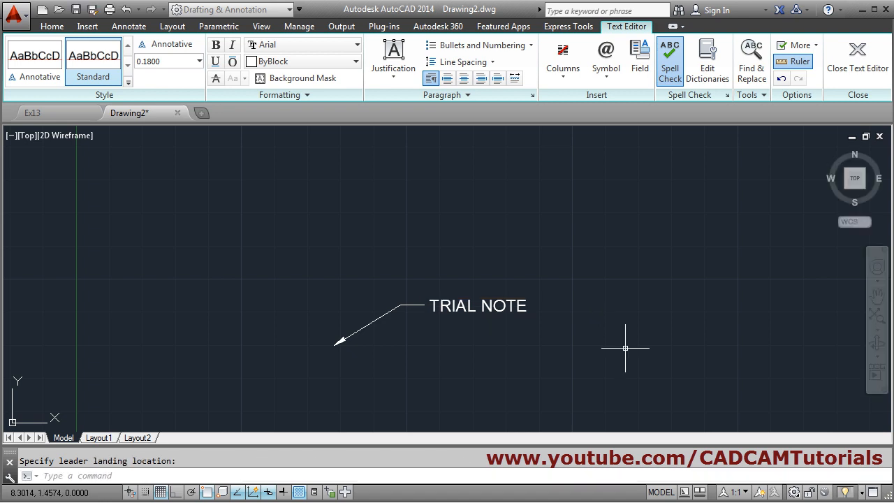
pyautogui.scroll(2, 348, 355)
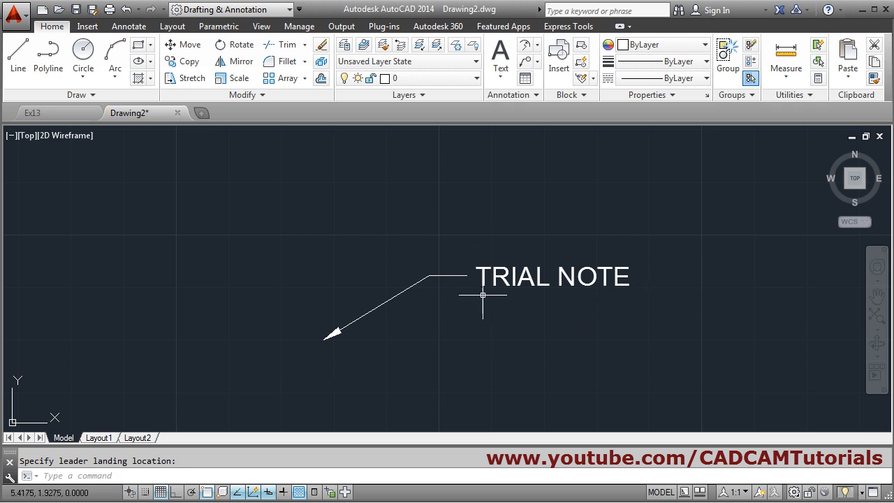
# Add four leader lines to the TRIAL NOTE multileader, three fanning out to the upper left and one to the lower left
pyautogui.click(538, 62)
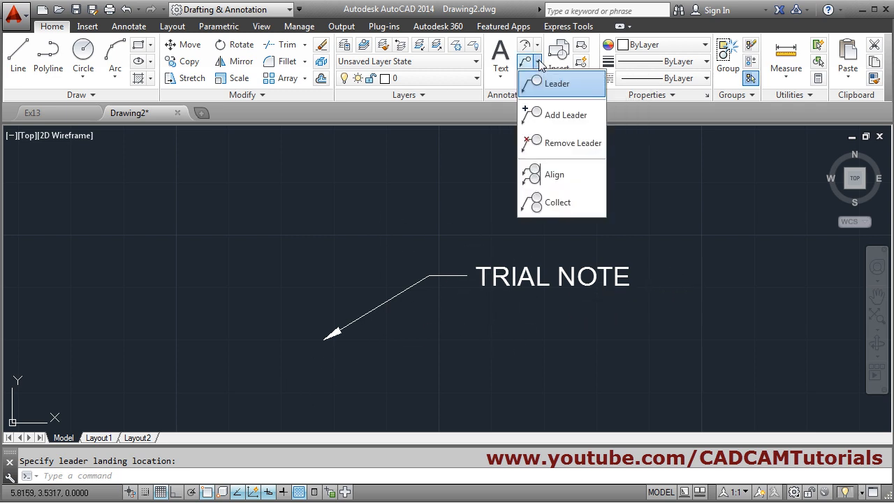
pyautogui.click(559, 116)
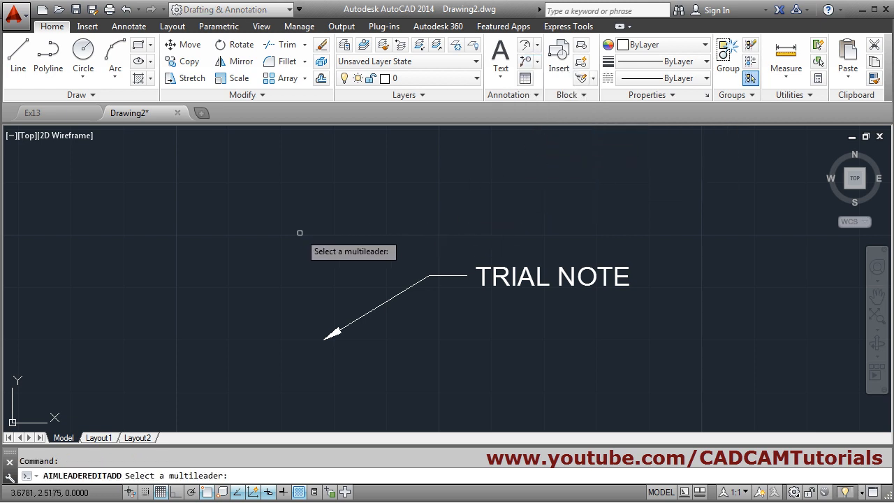
pyautogui.click(383, 302)
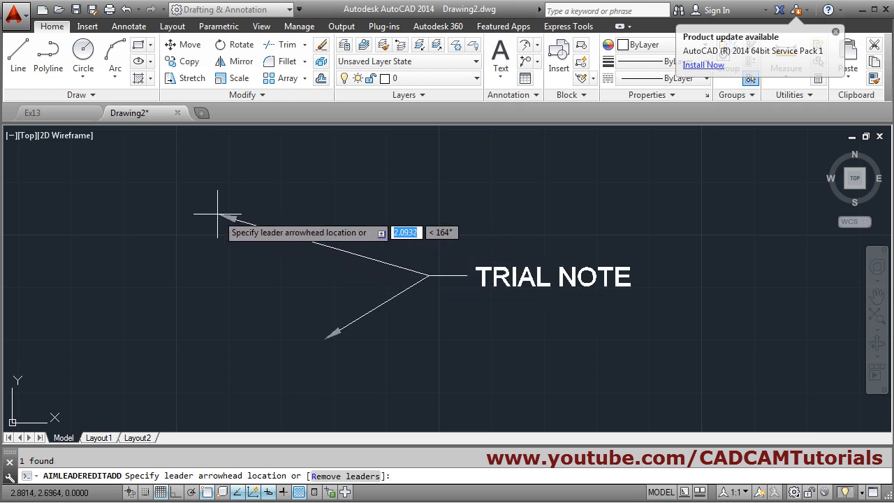
pyautogui.click(143, 248)
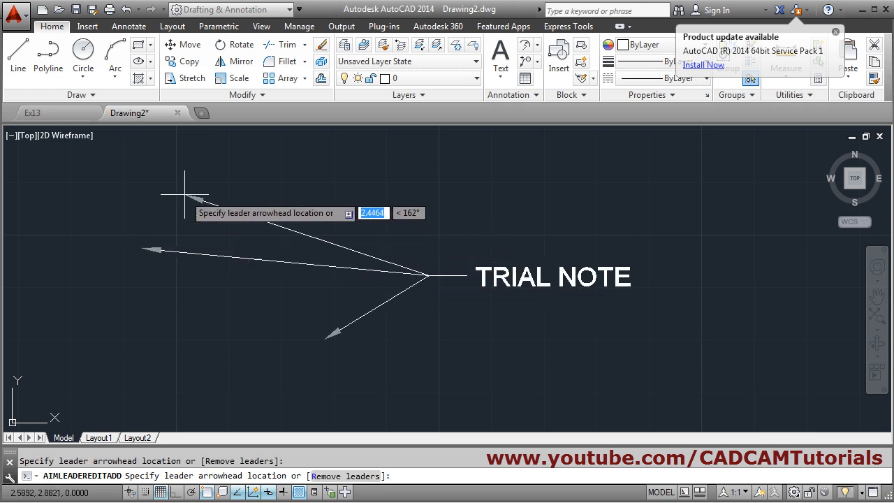
pyautogui.click(221, 163)
pyautogui.scroll(-2, 300, 199)
pyautogui.click(332, 158)
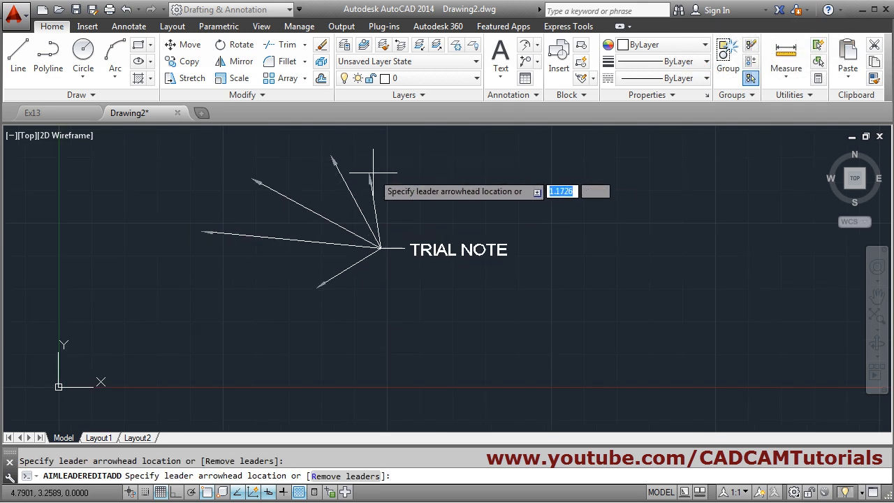
pyautogui.click(288, 370)
pyautogui.press('Return')
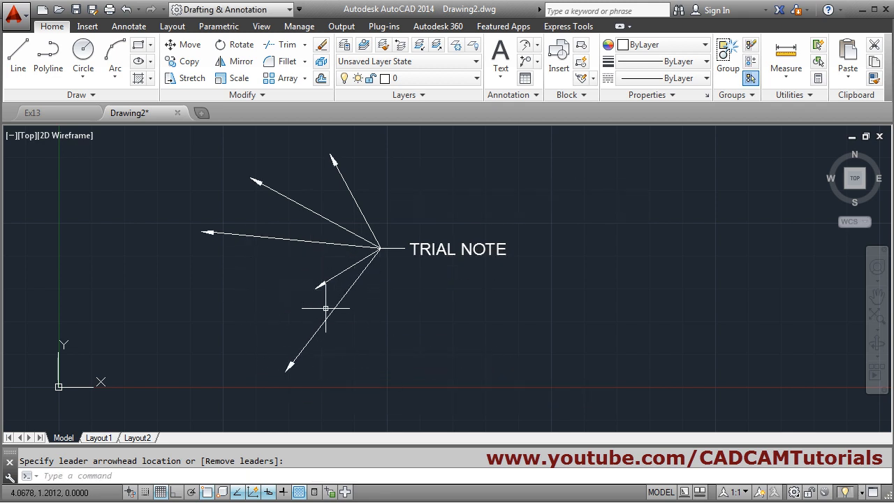
# Remove the middle of the three upper-left leader lines and the short lower-left one from the TRIAL NOTE multileader
pyautogui.click(538, 62)
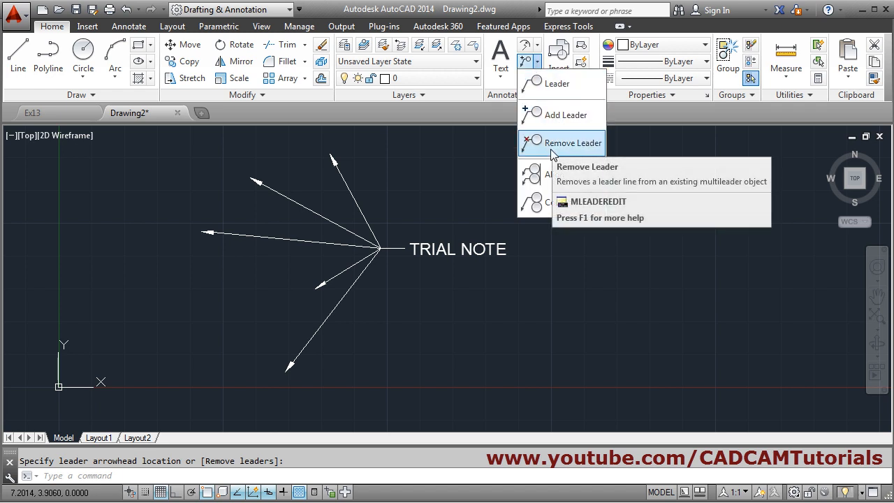
pyautogui.click(552, 149)
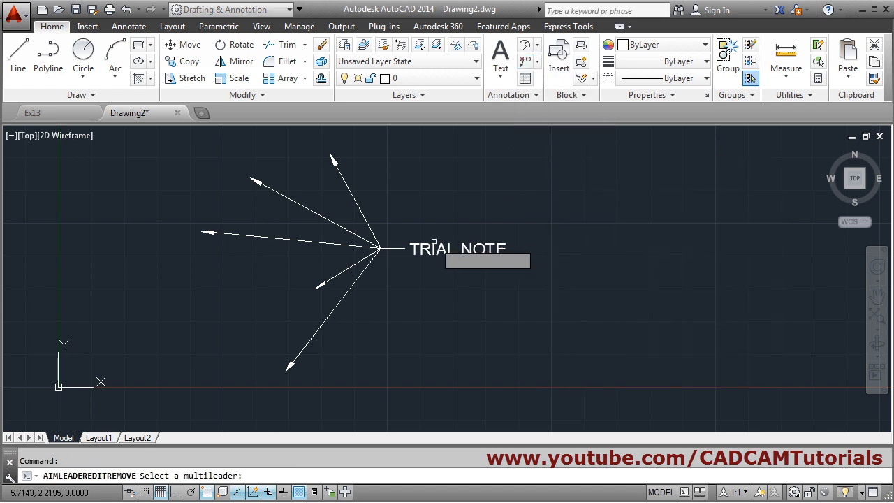
pyautogui.click(345, 246)
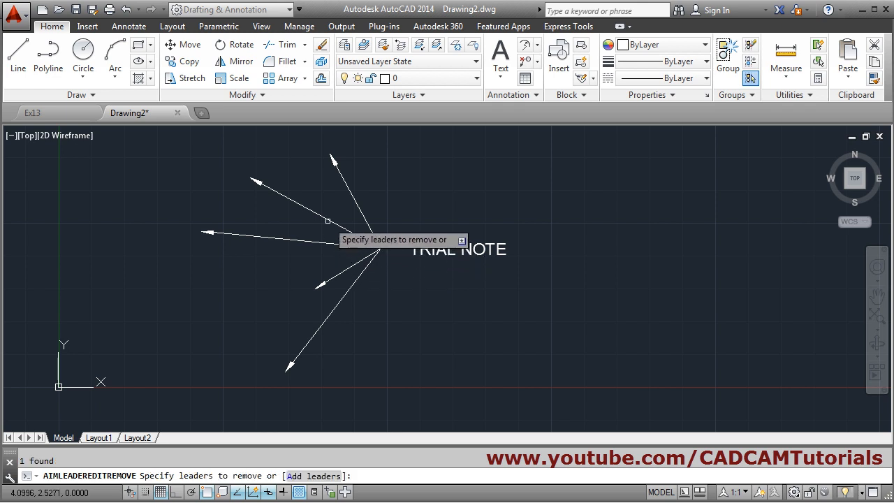
pyautogui.click(326, 218)
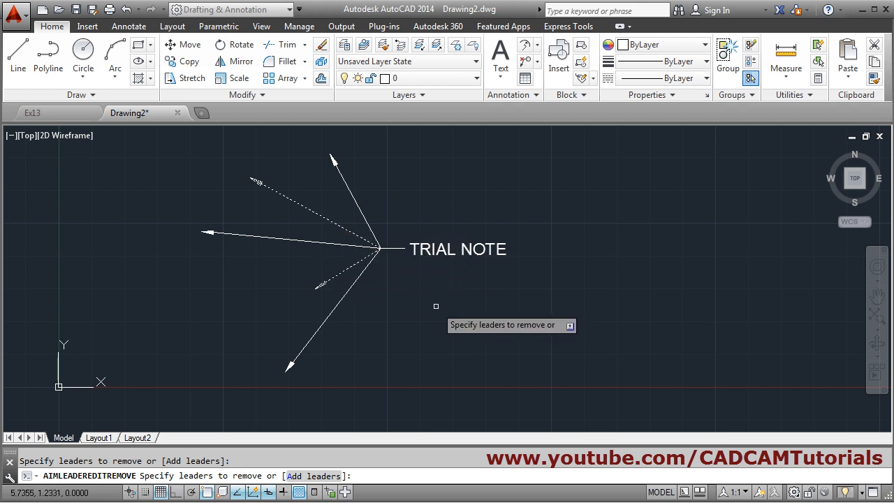
pyautogui.press('Return')
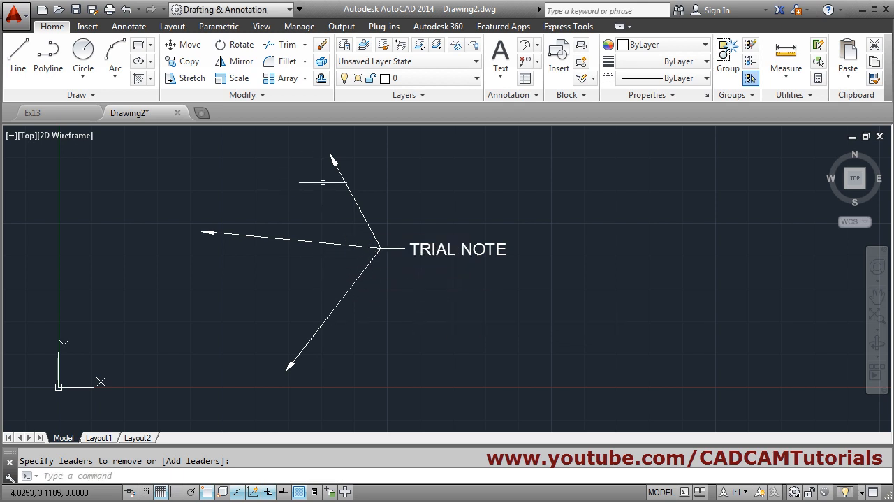
# Erase the TRIAL NOTE multileader with a selection window across its text and landing
pyautogui.click(538, 63)
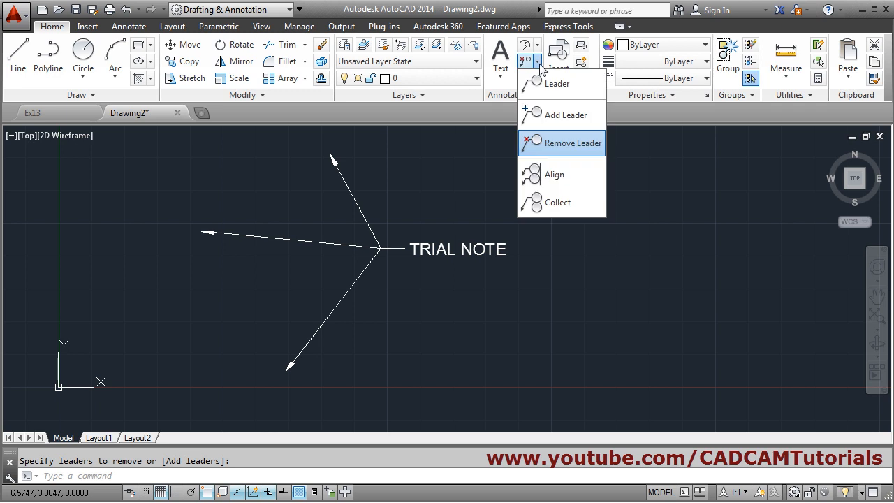
pyautogui.click(469, 116)
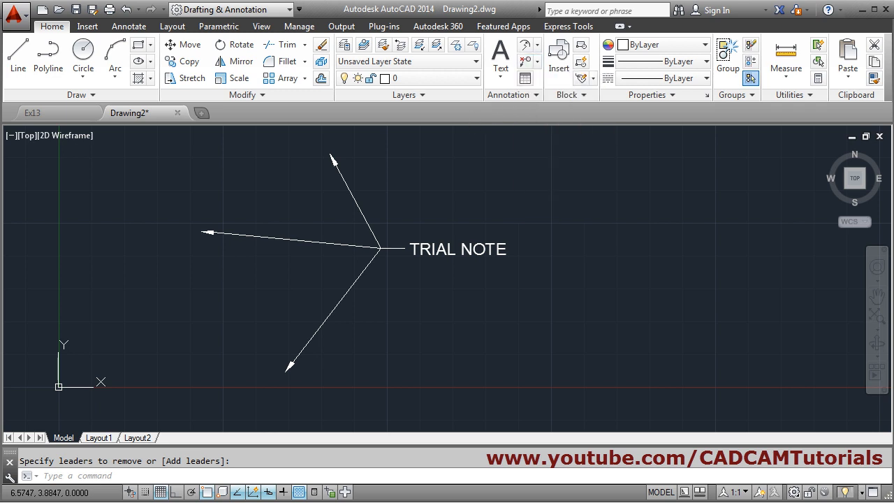
pyautogui.write('e')
pyautogui.press('Return')
pyautogui.click(434, 279)
pyautogui.click(359, 231)
pyautogui.press('Return')
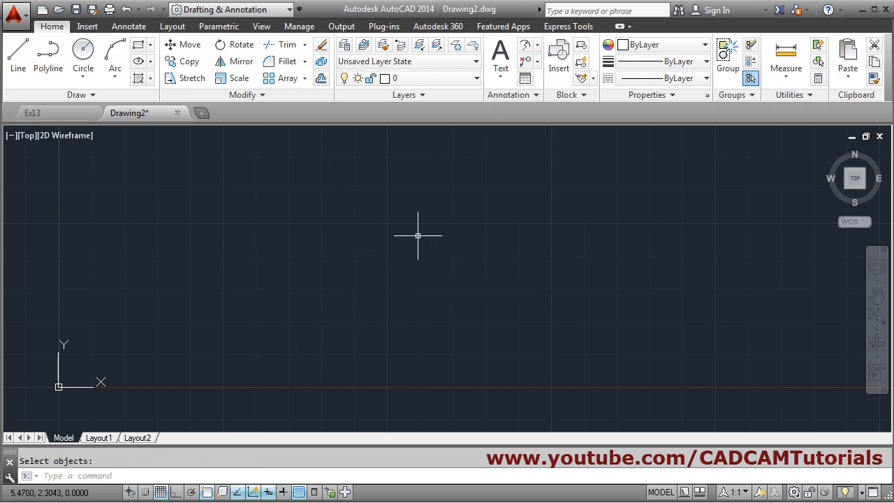
# With Ortho on, draw an open stepped profile rising to the right, with horizontal runs about 9.39, 7.59 and 5.74 long and short vertical ends
pyautogui.middleClick(419, 236)
pyautogui.middleClick(418, 236)
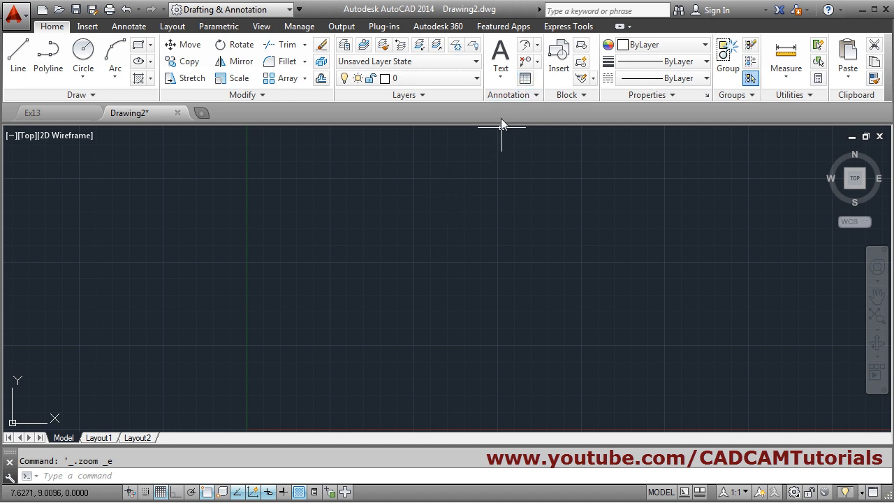
pyautogui.click(127, 28)
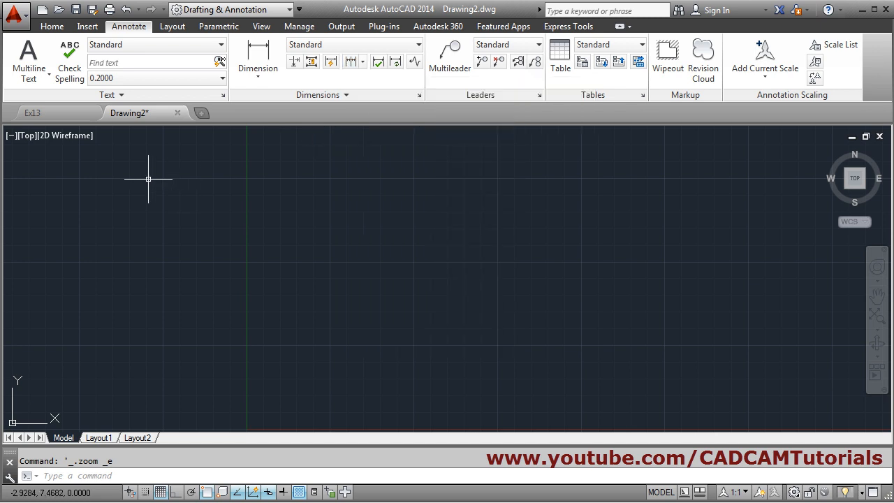
pyautogui.write('l')
pyautogui.press('Return')
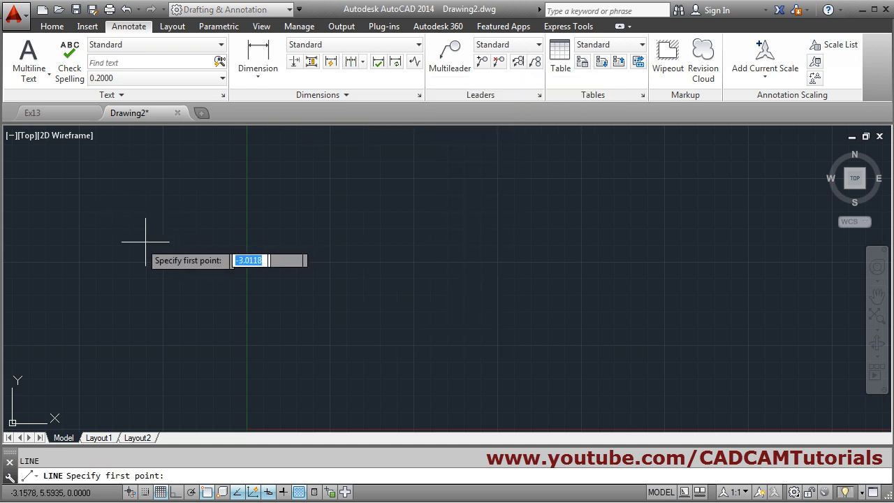
pyautogui.click(46, 169)
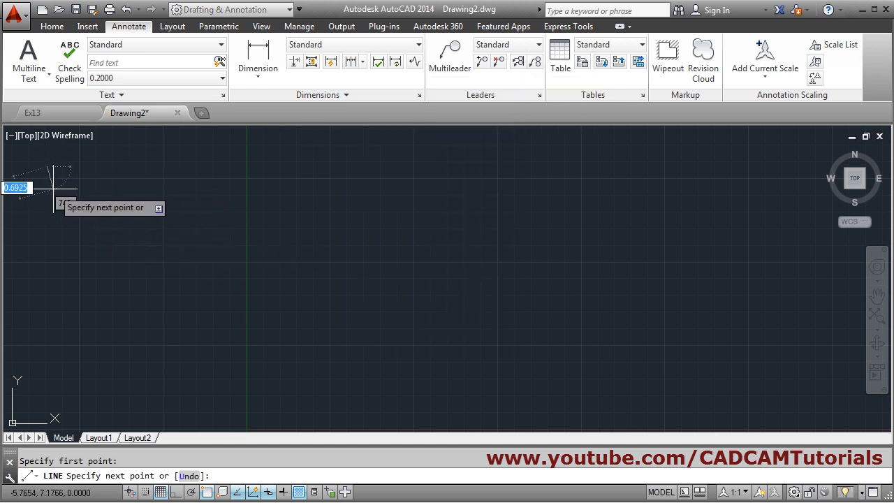
pyautogui.press('F8')
pyautogui.click(46, 183)
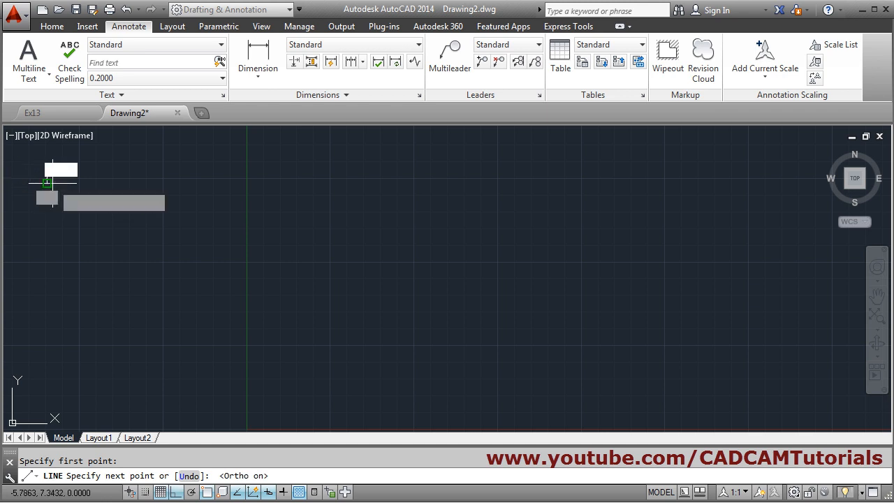
pyautogui.click(361, 183)
pyautogui.click(362, 166)
pyautogui.click(618, 166)
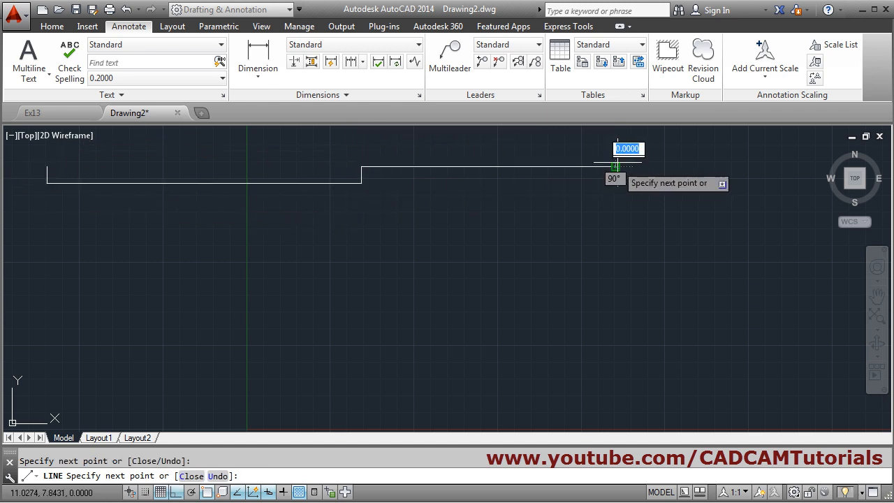
pyautogui.click(615, 155)
pyautogui.click(800, 155)
pyautogui.press('Return')
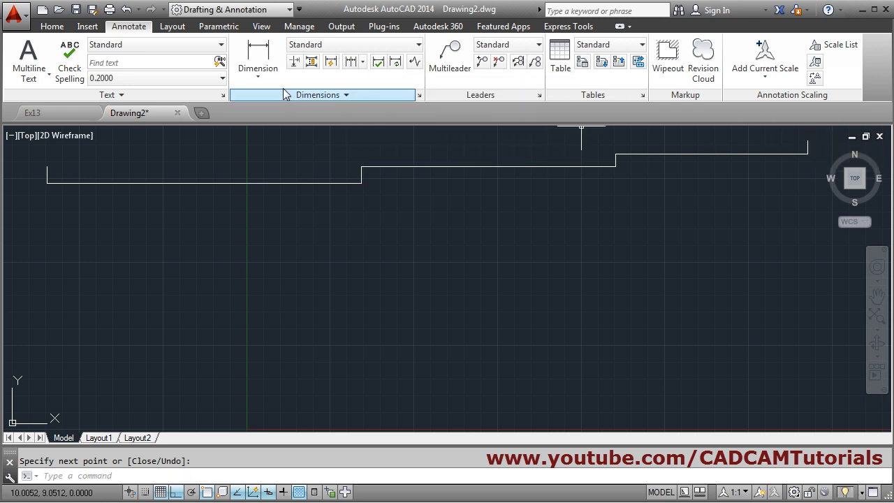
# Add a linear dimension to the profile's lowest horizontal run, placing the dimension line just below it
pyautogui.click(258, 56)
pyautogui.click(47, 183)
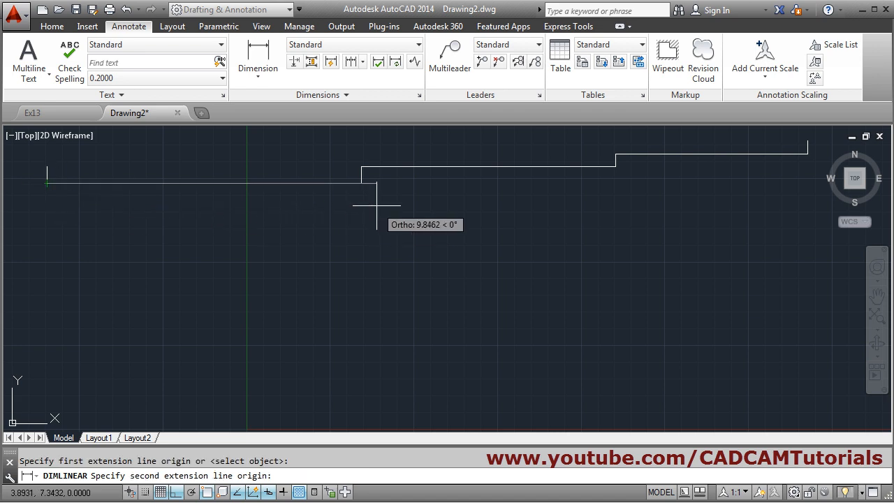
pyautogui.click(361, 183)
pyautogui.click(360, 212)
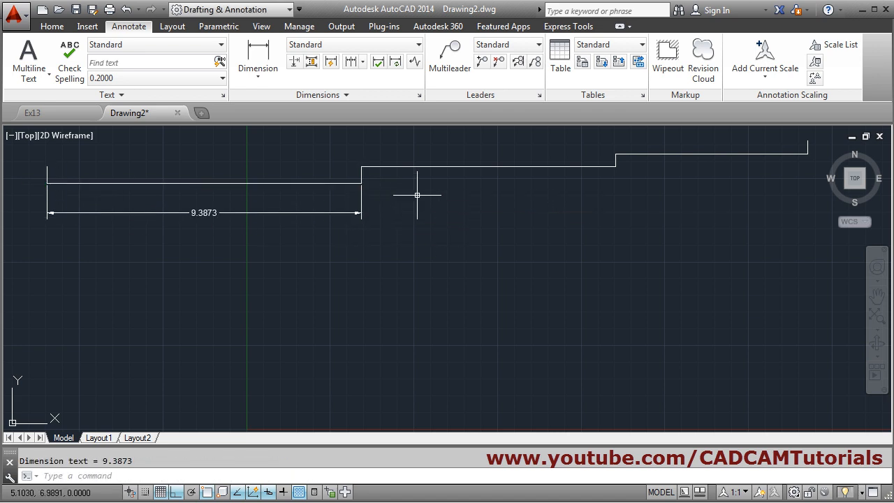
# Continue the linear dimension along the chain to the right ends of the middle and highest horizontal runs
pyautogui.click(355, 61)
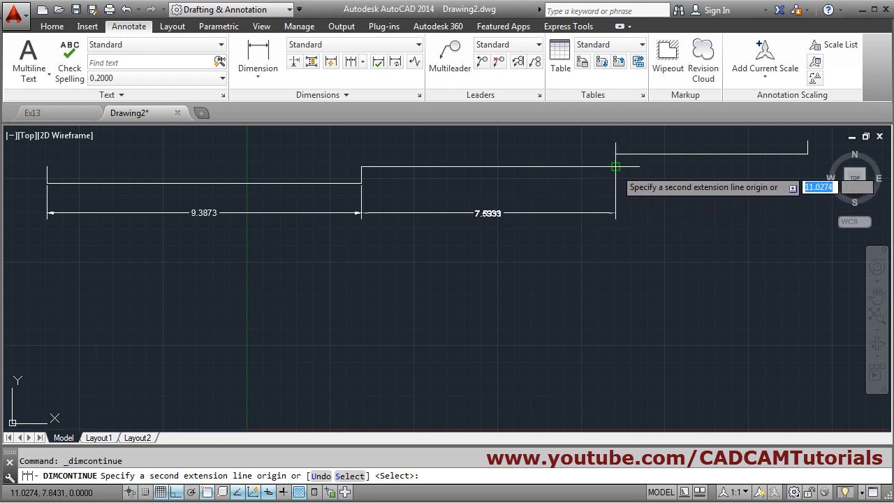
pyautogui.click(615, 168)
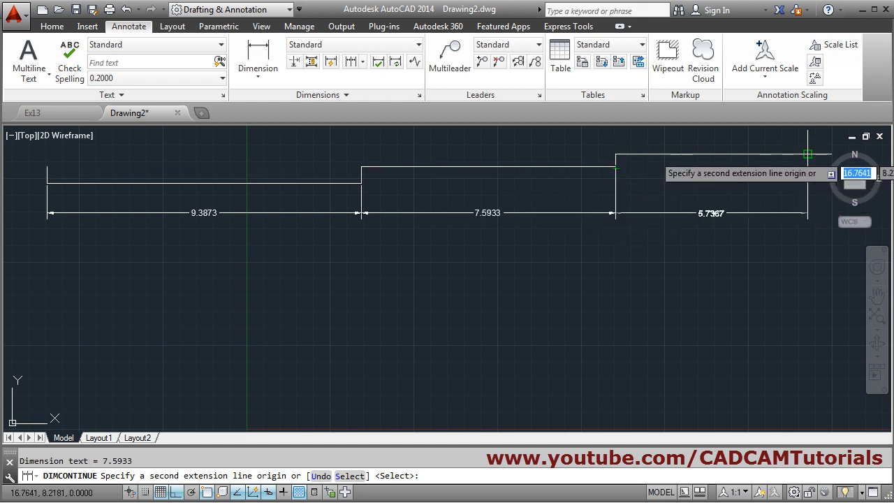
pyautogui.click(807, 154)
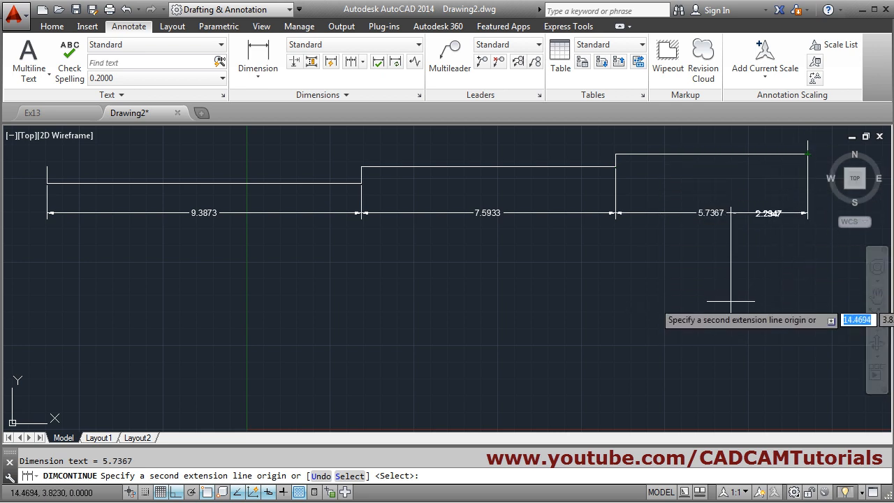
pyautogui.press('Return')
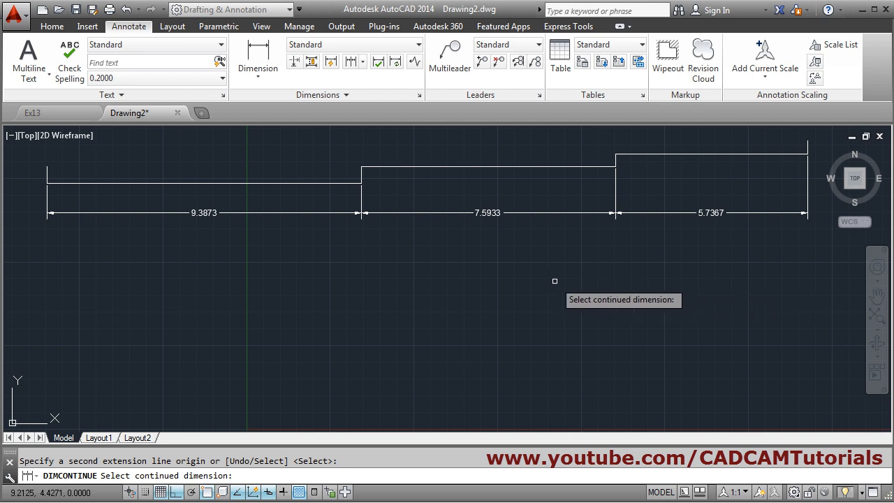
pyautogui.press('Return')
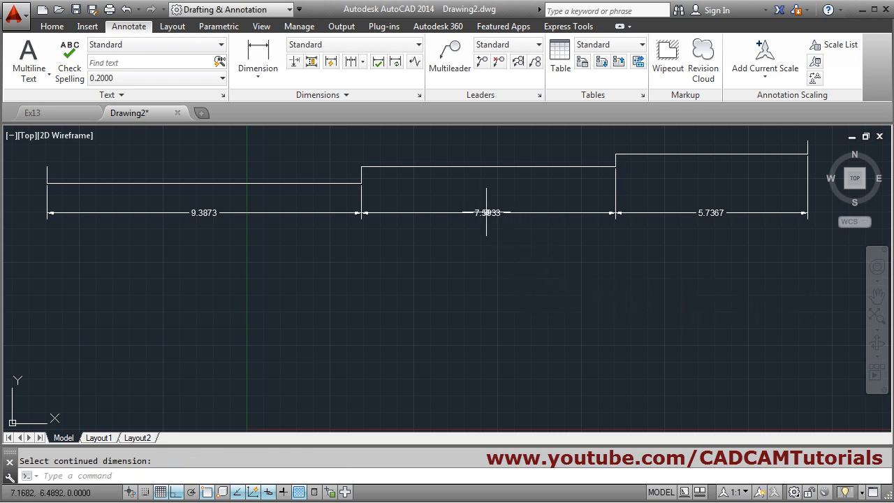
pyautogui.moveTo(486, 212); pyautogui.dragTo(481, 256, button='middle')
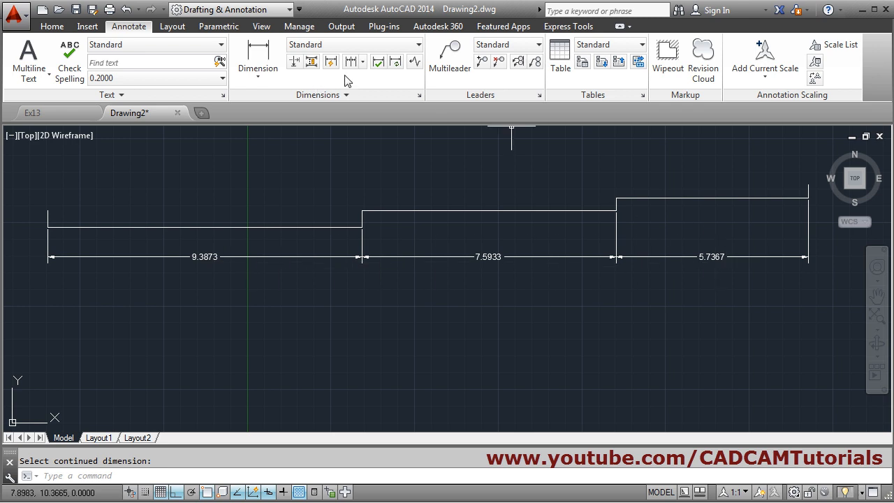
# Erase all three chained dimensions with a crossing selection across them
pyautogui.write('e')
pyautogui.press('Return')
pyautogui.click(655, 282)
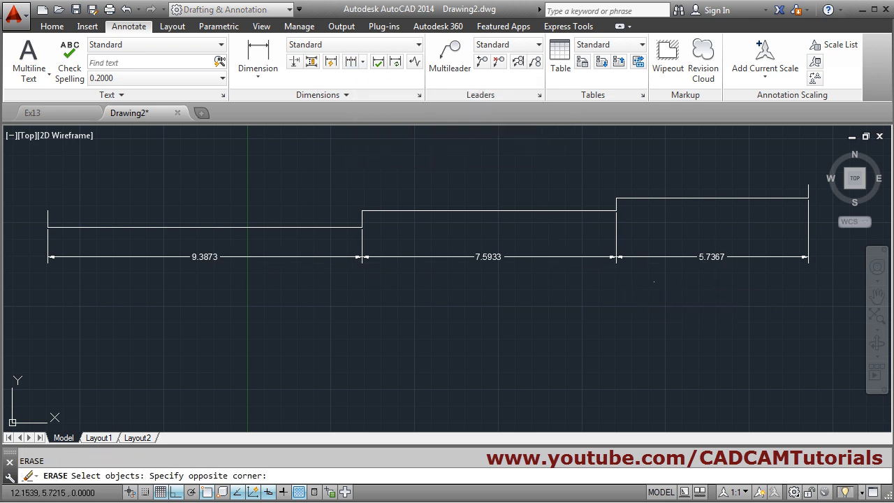
pyautogui.click(265, 233)
pyautogui.press('Return')
# Dimension the length of the profile's lowest horizontal run with a linear dimension placed just below the run
pyautogui.click(363, 61)
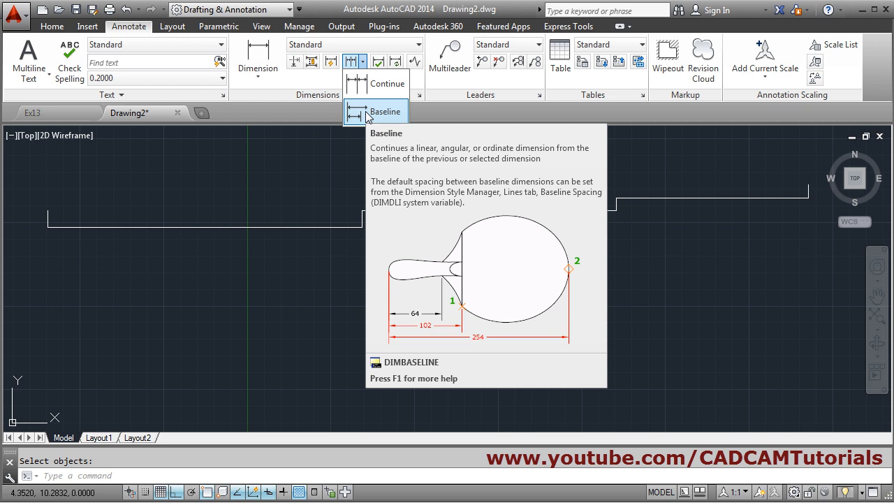
pyautogui.click(262, 79)
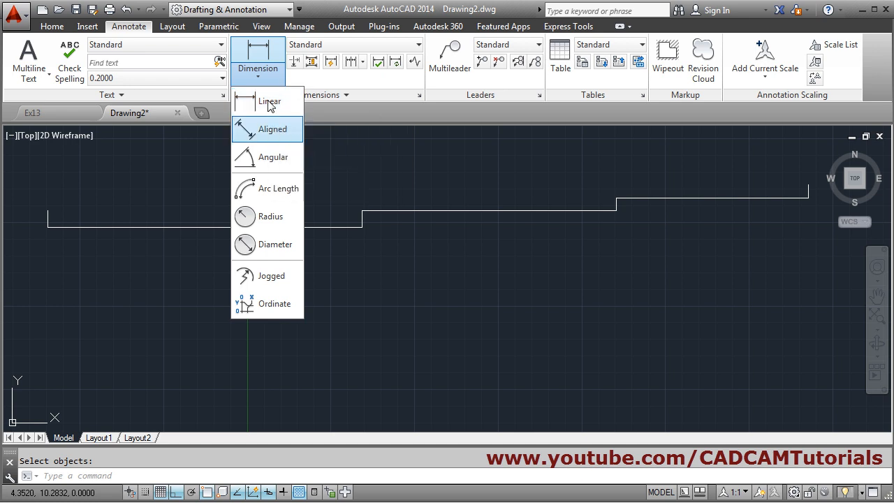
pyautogui.click(270, 103)
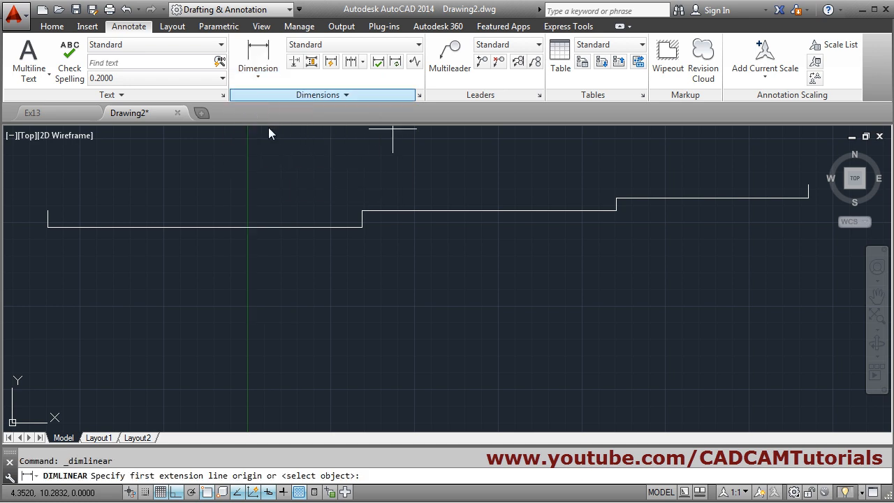
pyautogui.click(48, 227)
pyautogui.click(362, 227)
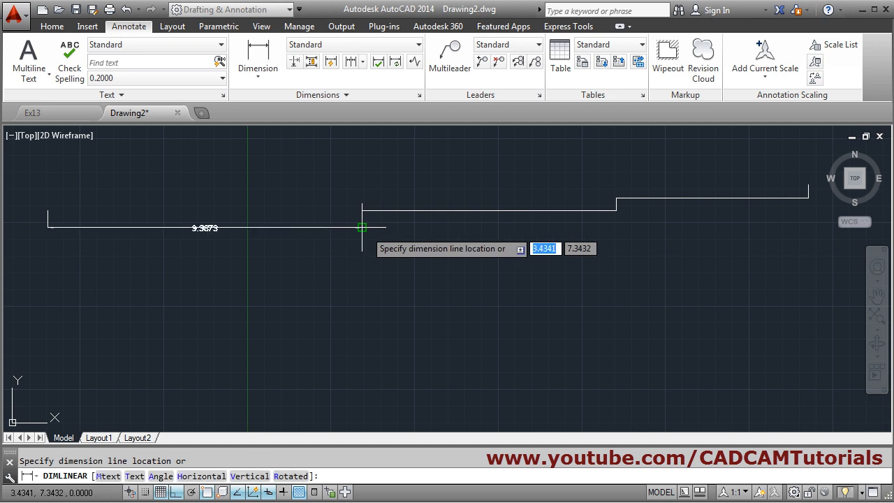
pyautogui.click(353, 256)
# Add baseline dimensions from the profile's left end to the right ends of the middle and highest horizontal runs
pyautogui.click(364, 63)
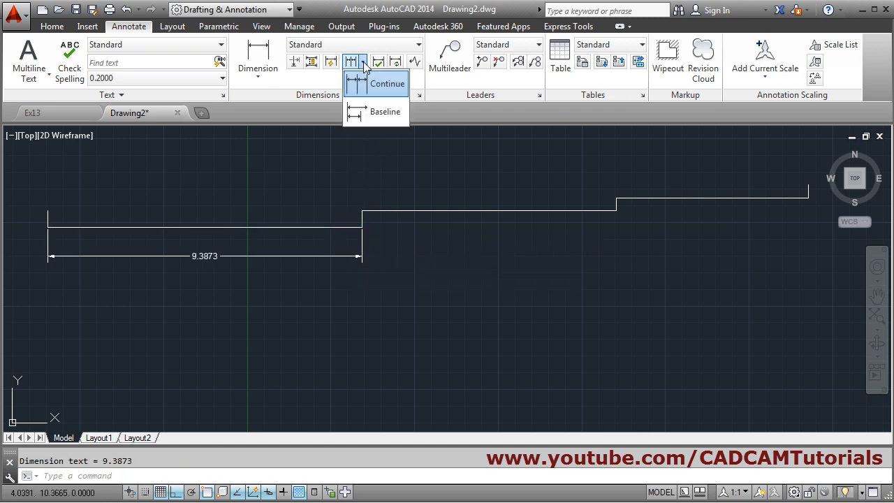
pyautogui.click(370, 113)
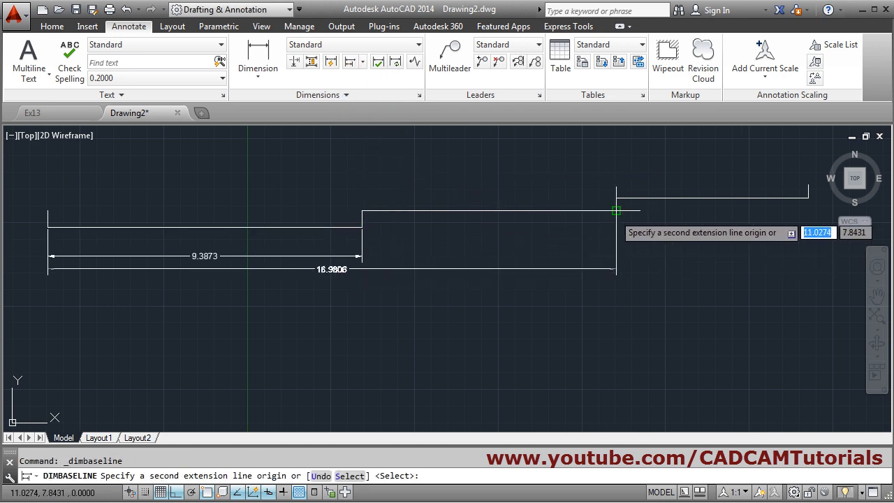
pyautogui.click(616, 210)
pyautogui.click(808, 198)
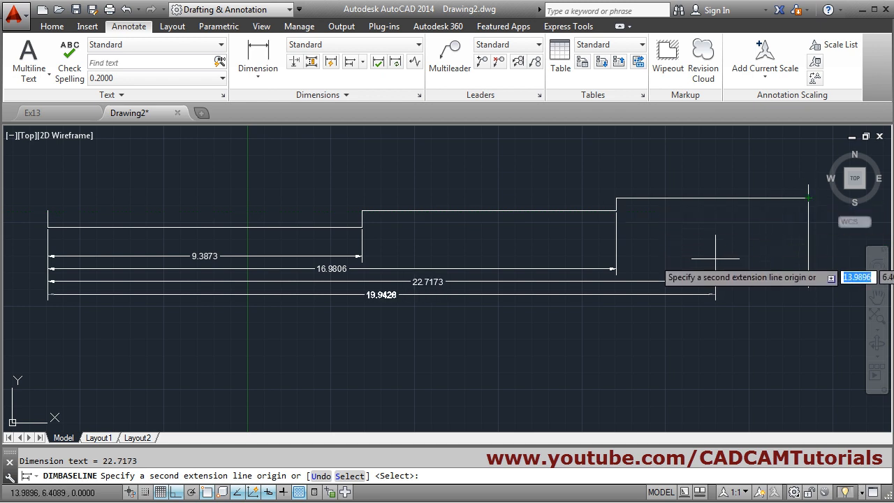
pyautogui.press('Return')
pyautogui.press('Return')
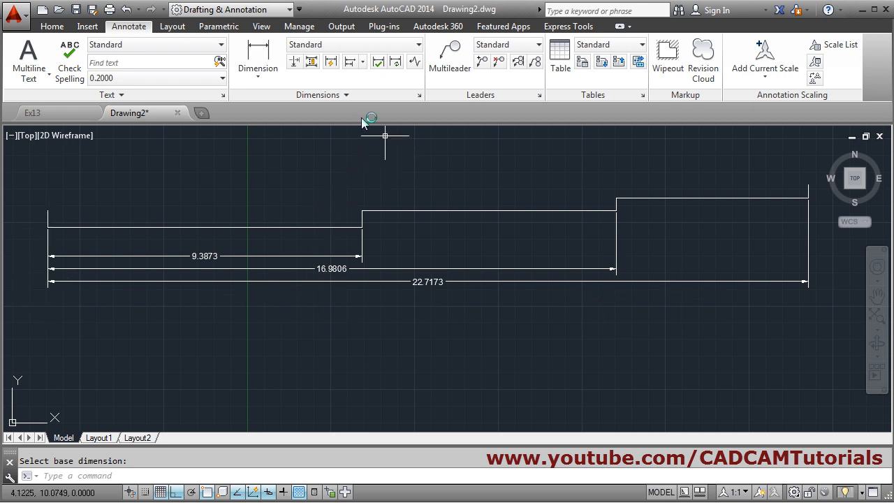
pyautogui.click(342, 93)
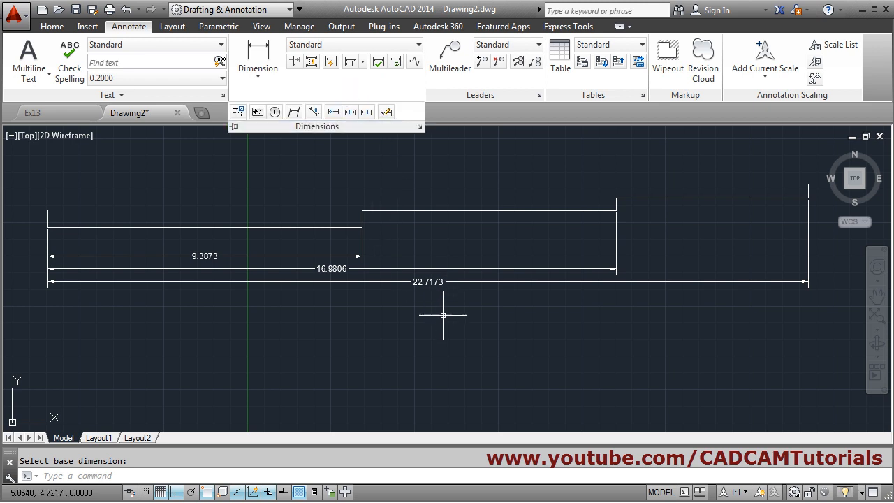
pyautogui.scroll(2, 422, 284)
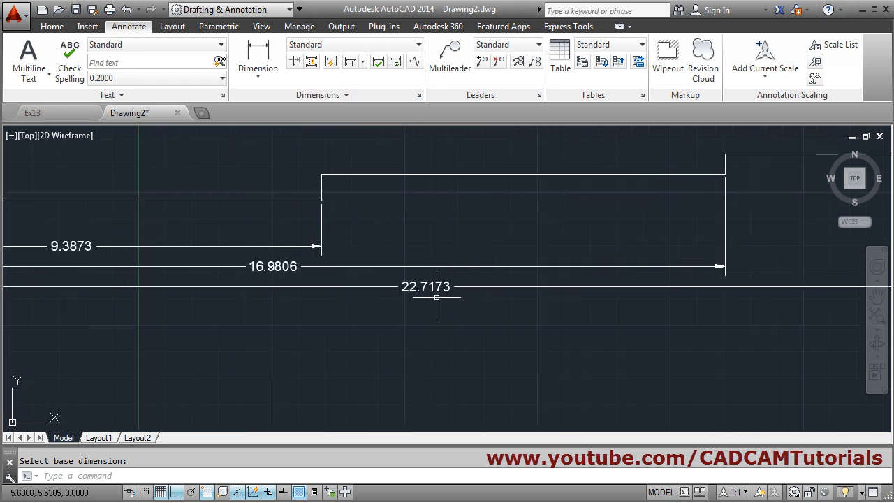
pyautogui.moveTo(443, 296); pyautogui.dragTo(539, 300, button='middle')
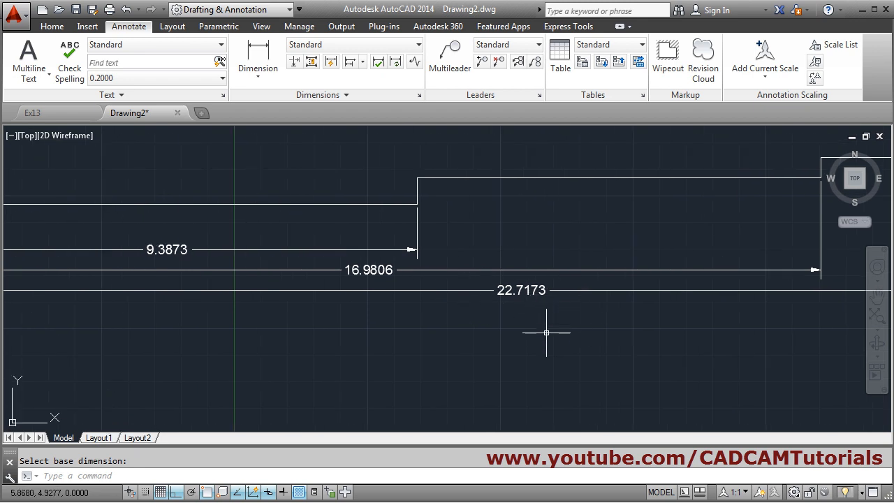
pyautogui.scroll(-2, 521, 296)
pyautogui.moveTo(544, 310); pyautogui.dragTo(464, 292, button='middle')
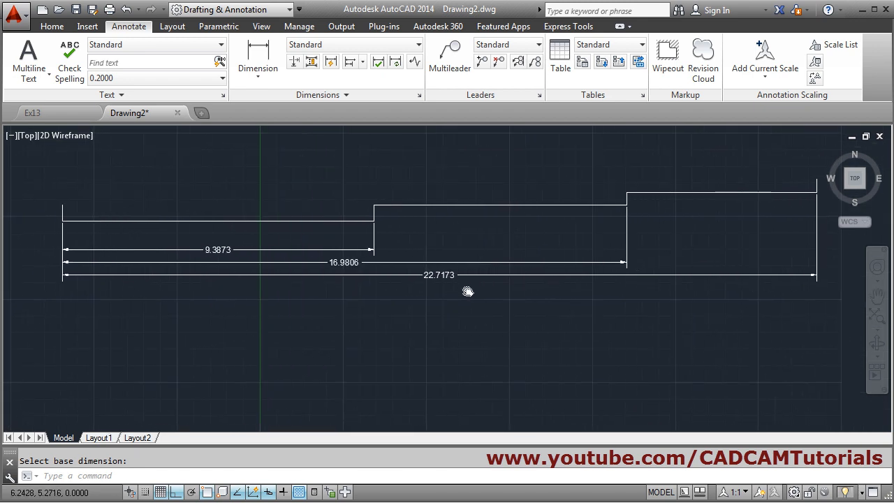
# Replace the text of the longest, overall baseline dimension with 25
pyautogui.doubleClick(441, 275)
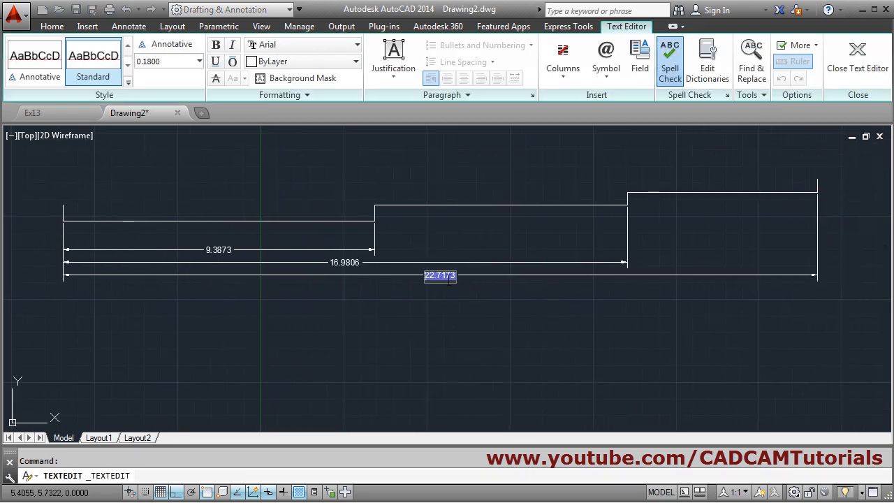
pyautogui.press('BackSpace')
pyautogui.write('25')
pyautogui.click(440, 325)
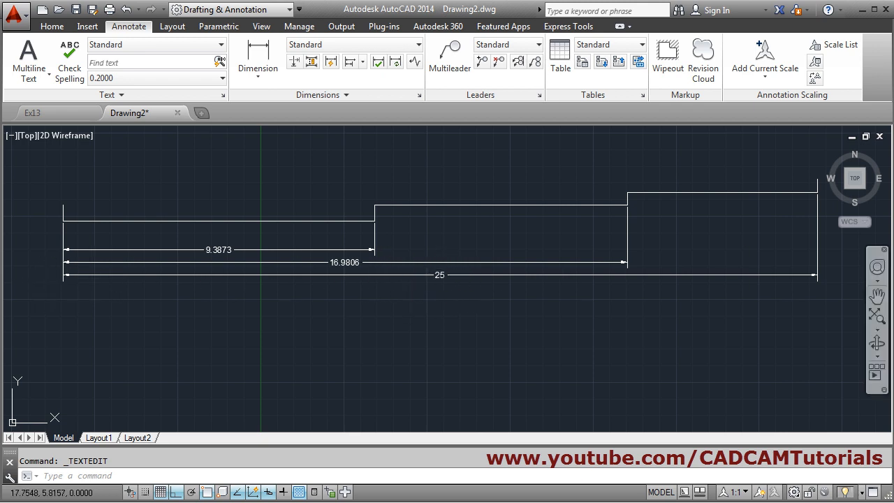
# Replace the text of the shortest dimension with "2 HOLE Ø10", using the %%c code for the diameter symbol
pyautogui.doubleClick(225, 250)
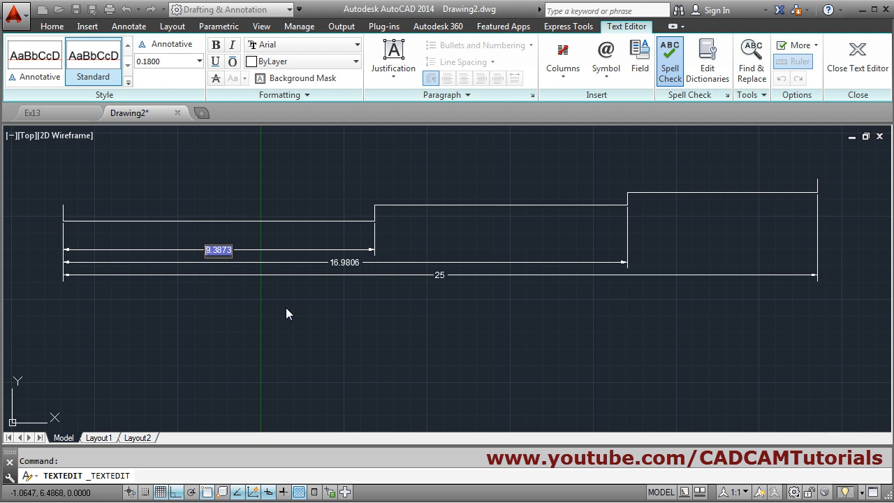
pyautogui.press('Home')
pyautogui.write('2 HOLE ')
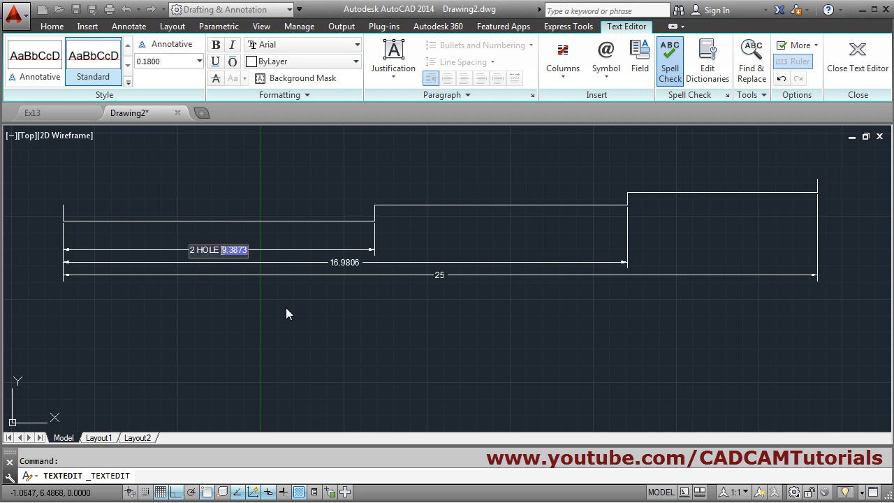
pyautogui.write('%%c')
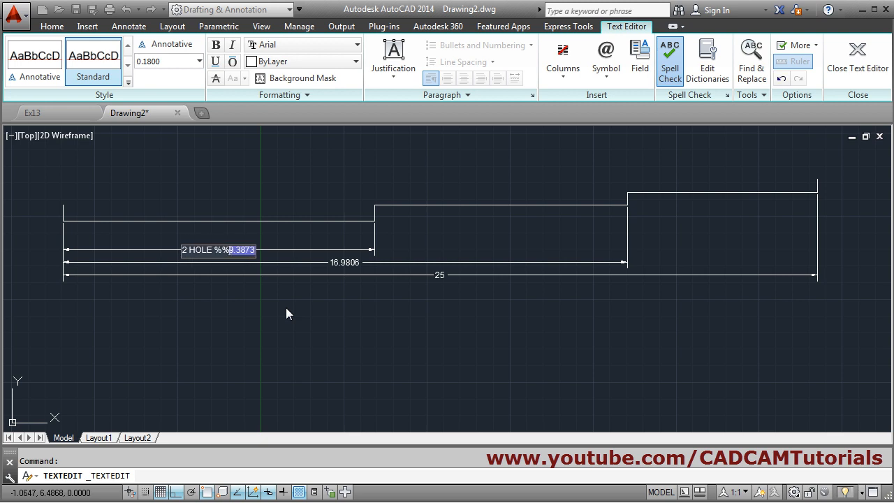
pyautogui.write('10')
pyautogui.press('Delete')
pyautogui.click(286, 314)
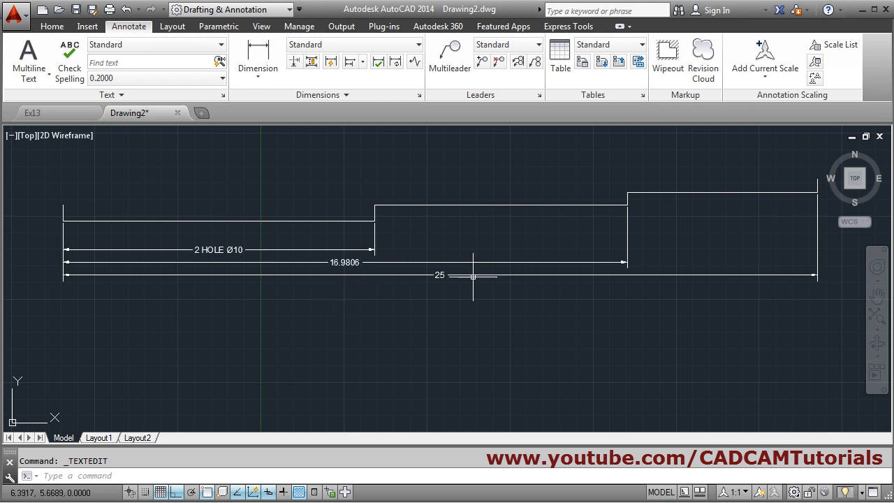
# Grip-stretch the "2 HOLE Ø10" dimension line above the profile and move the middle dimension line closer beneath the profile
pyautogui.click(284, 249)
pyautogui.moveTo(374, 250)
pyautogui.click(417, 275)
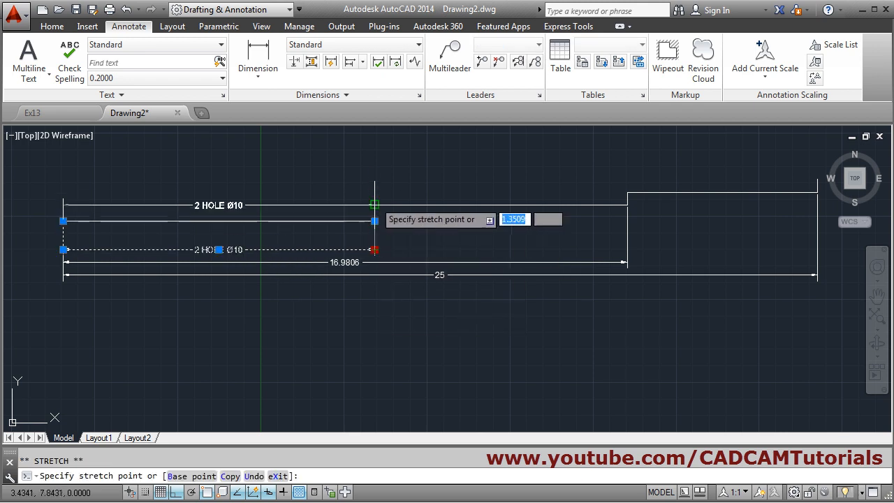
pyautogui.click(355, 262)
pyautogui.click(345, 262)
pyautogui.click(345, 242)
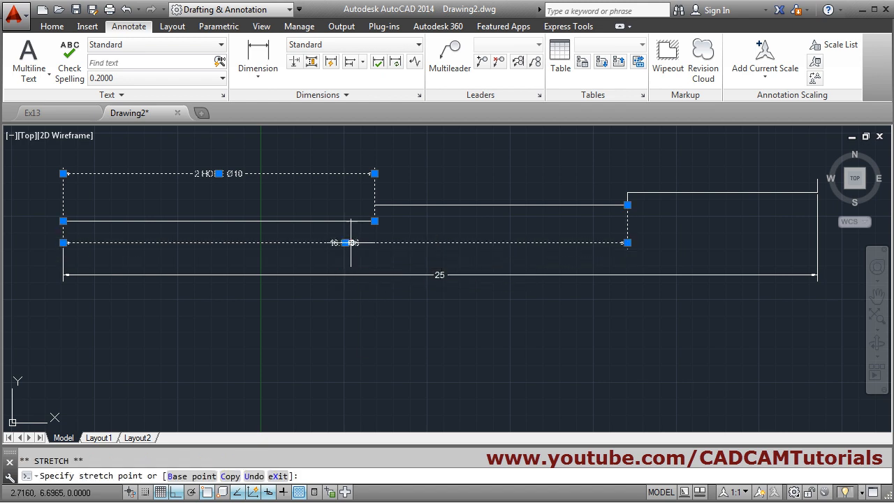
# Slide the overall dimension's text toward its left end and the "2 HOLE Ø10" text outside its right extension line
pyautogui.click(440, 274)
pyautogui.click(440, 274)
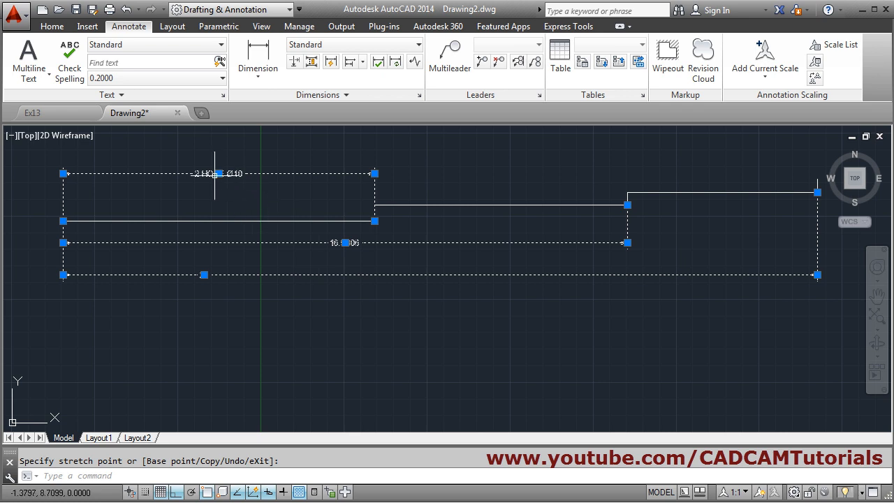
pyautogui.click(405, 173)
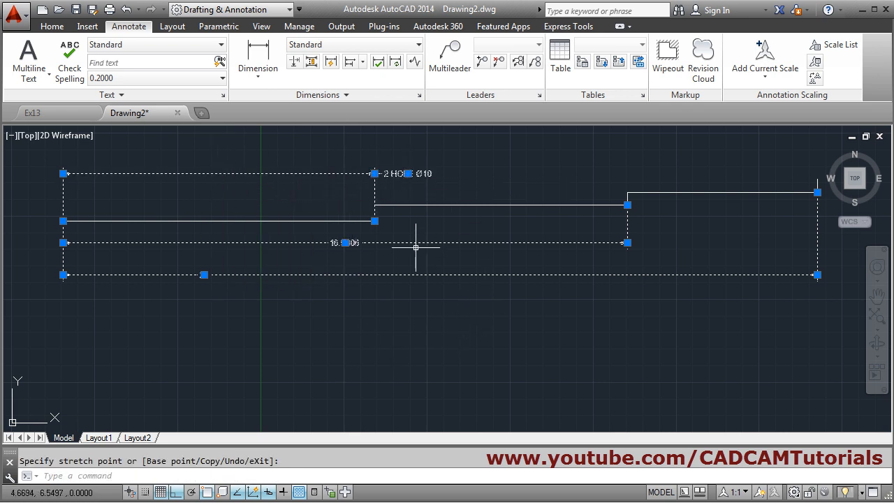
pyautogui.press('Escape')
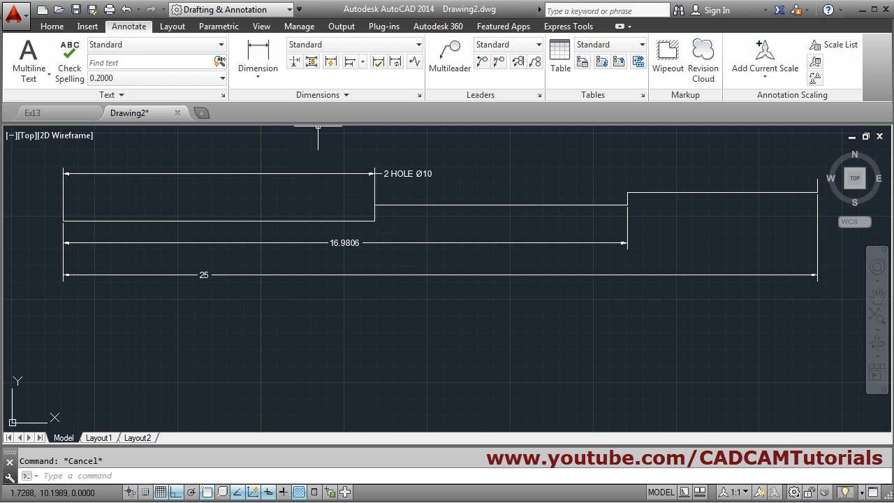
# Create a geometric tolerance frame containing only A as Datum 1 and place it above the middle horizontal run
pyautogui.click(344, 95)
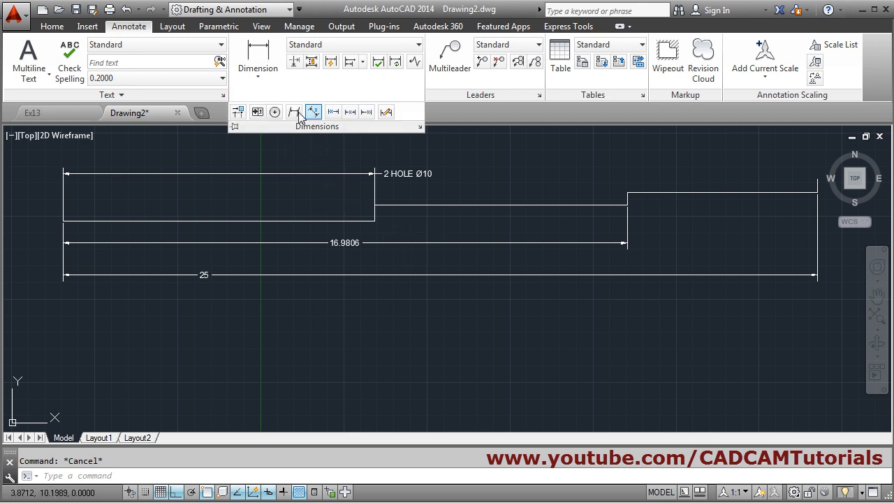
pyautogui.click(258, 113)
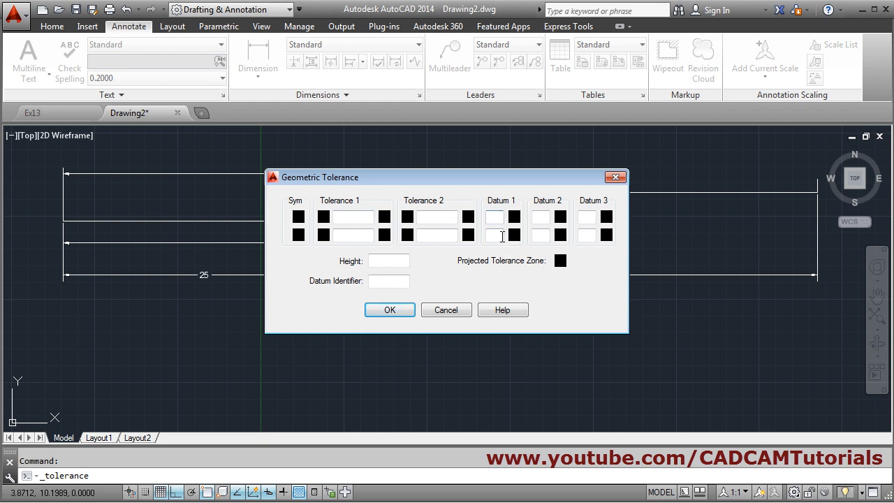
pyautogui.write('A')
pyautogui.click(389, 310)
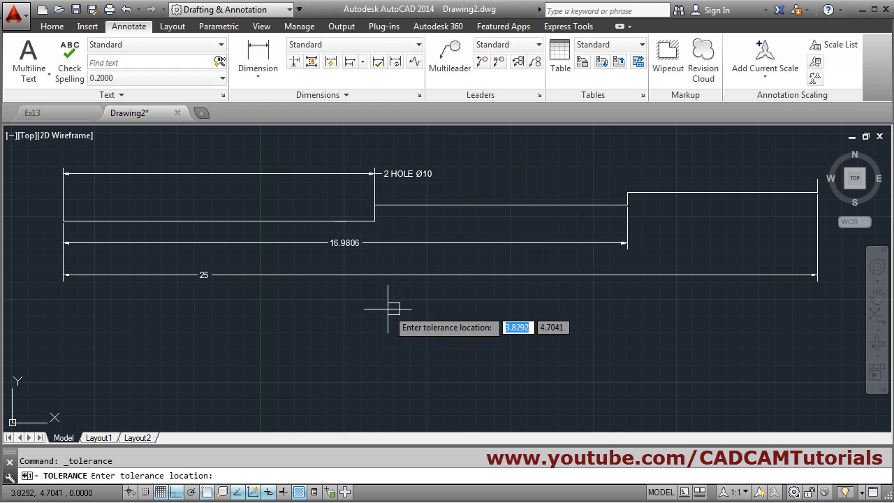
pyautogui.click(494, 178)
pyautogui.scroll(4, 520, 164)
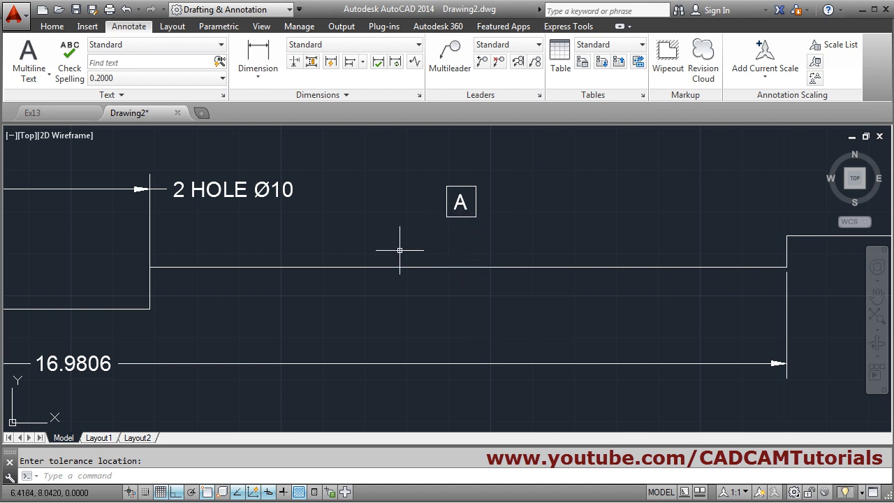
# Draw a 3-sided polygon by its edge, about 0.15 wide, in the space between the A frame and the highest run
pyautogui.click(53, 27)
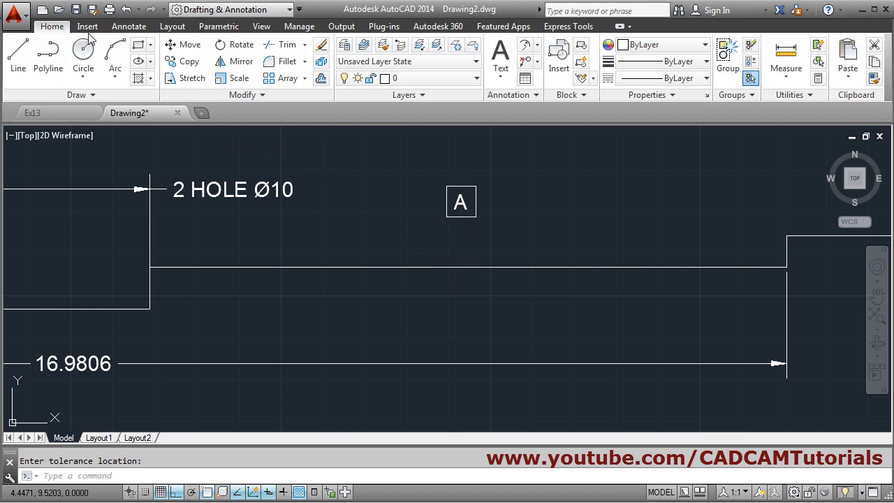
pyautogui.click(151, 46)
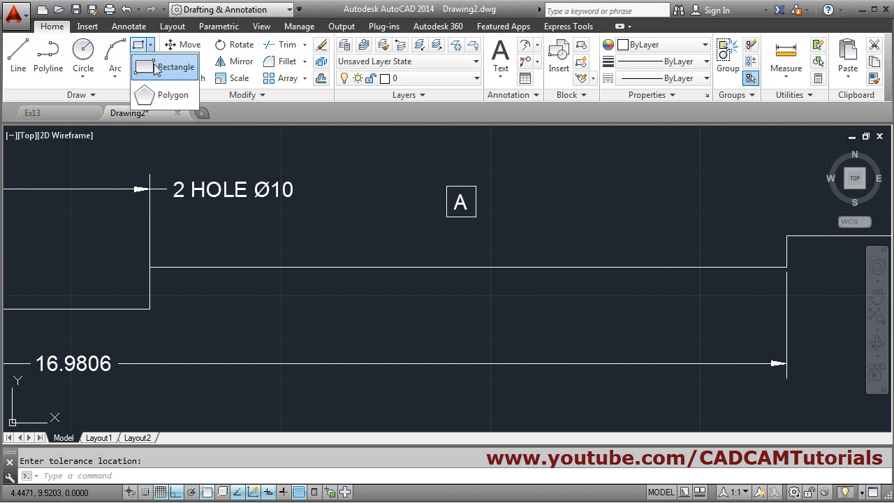
pyautogui.click(171, 105)
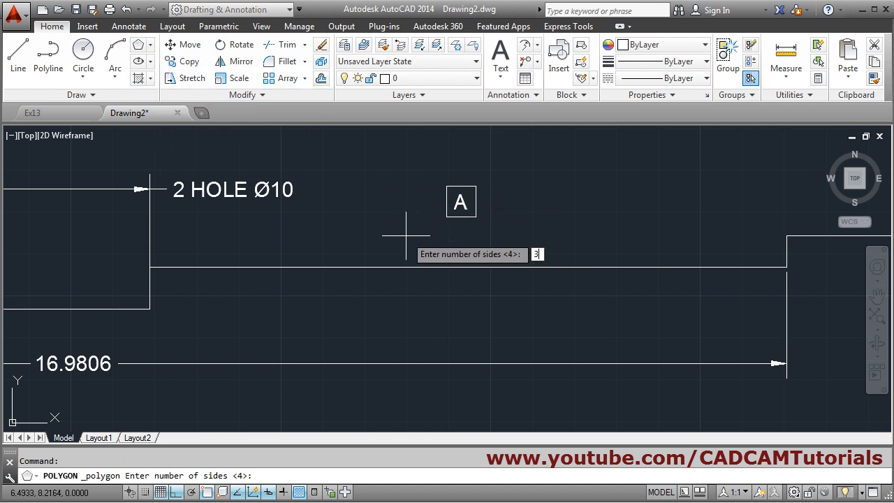
pyautogui.write('3')
pyautogui.press('Return')
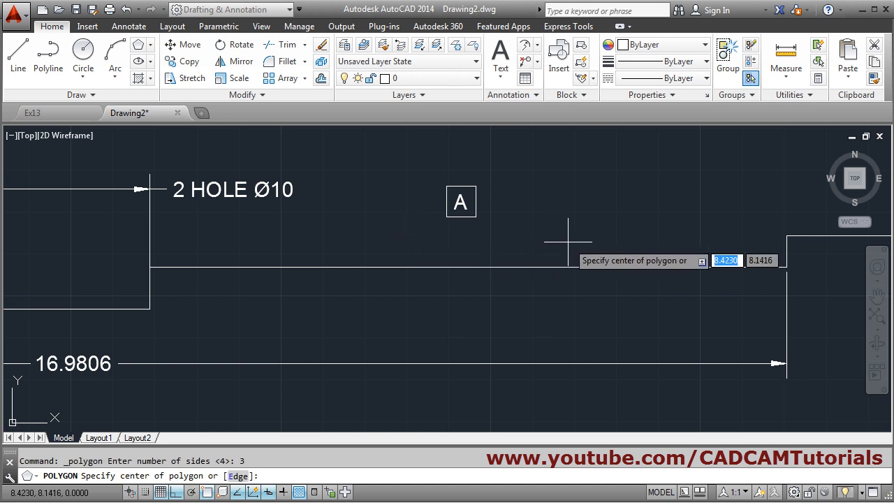
pyautogui.click(238, 476)
pyautogui.click(583, 241)
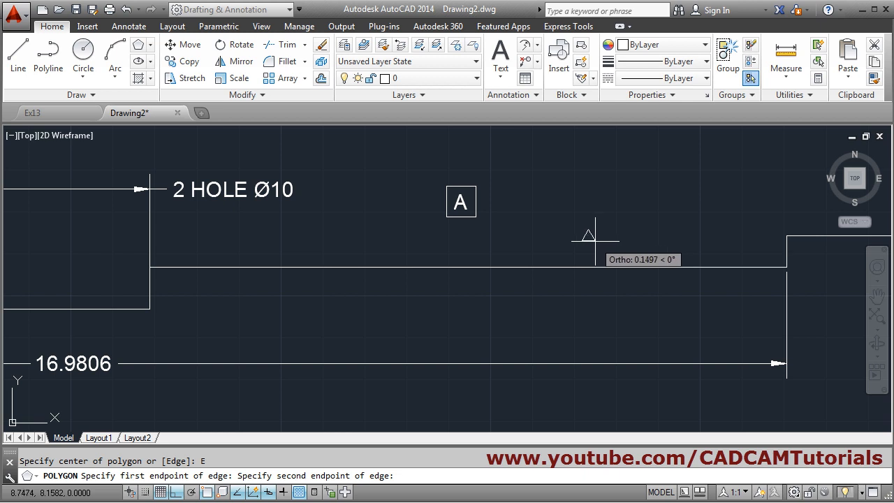
pyautogui.click(596, 241)
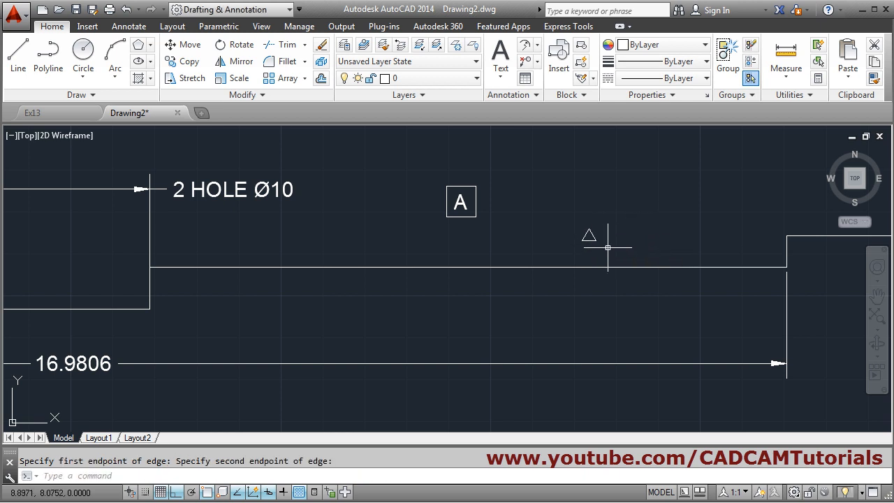
# Draw a short vertical line upward from the triangle's apex
pyautogui.write('l')
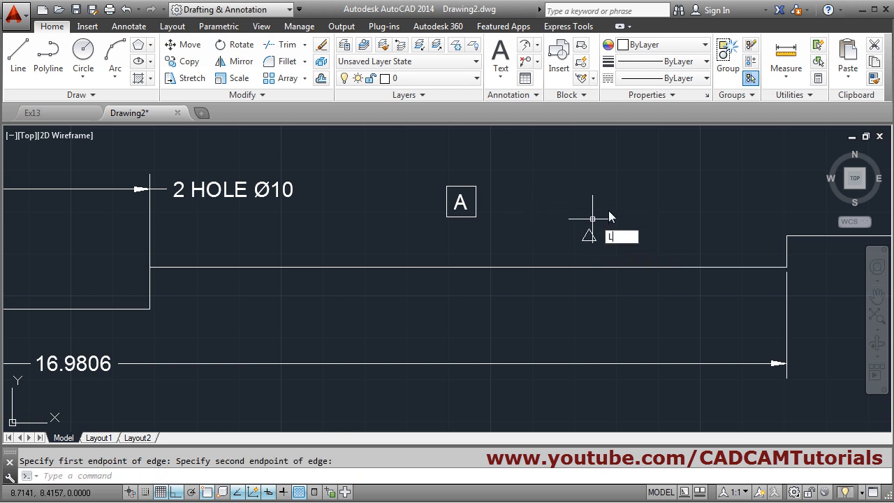
pyautogui.press('Return')
pyautogui.click(589, 231)
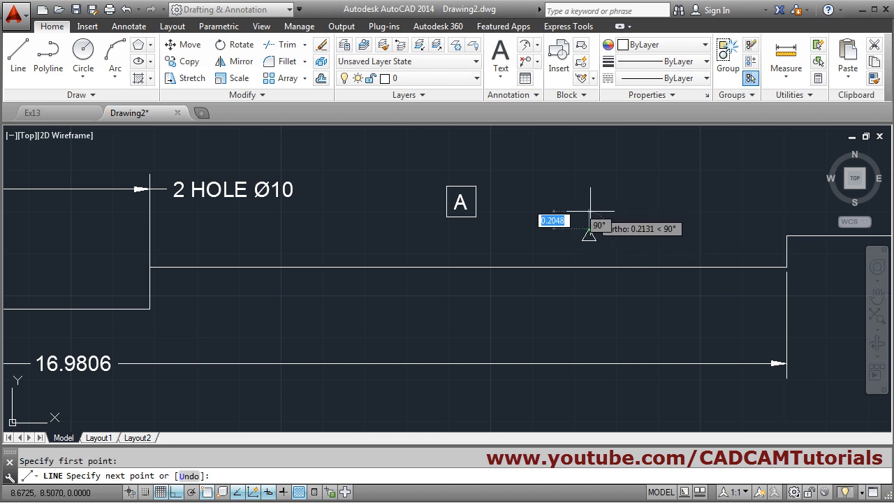
pyautogui.click(589, 205)
pyautogui.press('Return')
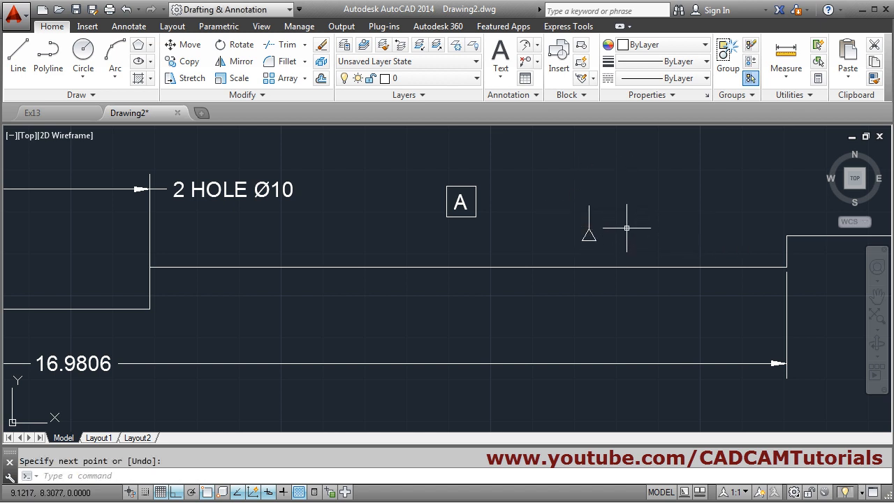
# Move the triangle and its line so the line's upper end meets the midpoint of the A frame's lower edge
pyautogui.click(183, 44)
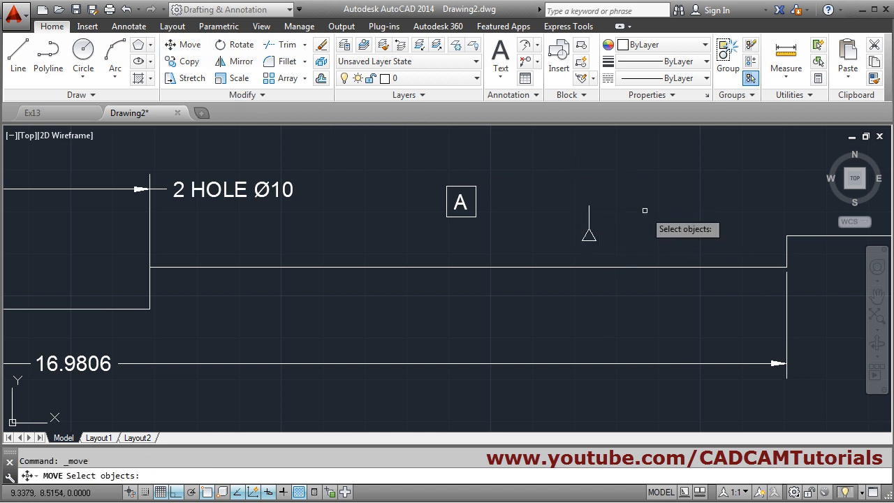
pyautogui.click(628, 198)
pyautogui.click(564, 244)
pyautogui.press('Return')
pyautogui.click(589, 206)
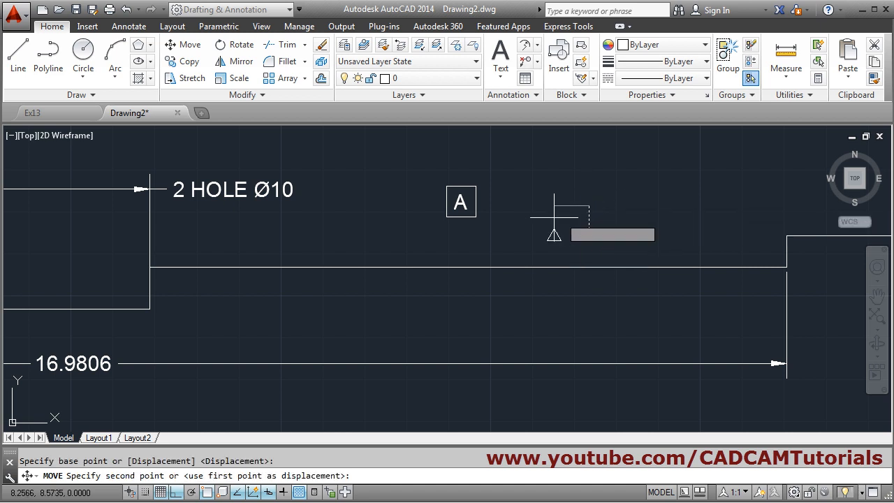
pyautogui.click(461, 218)
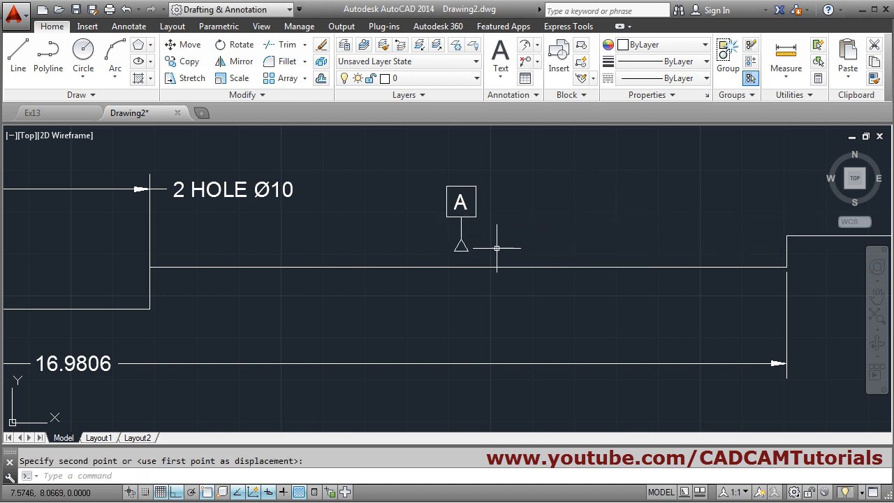
# Move the complete datum A symbol down so the triangle's base rests on the middle horizontal run
pyautogui.press('Return')
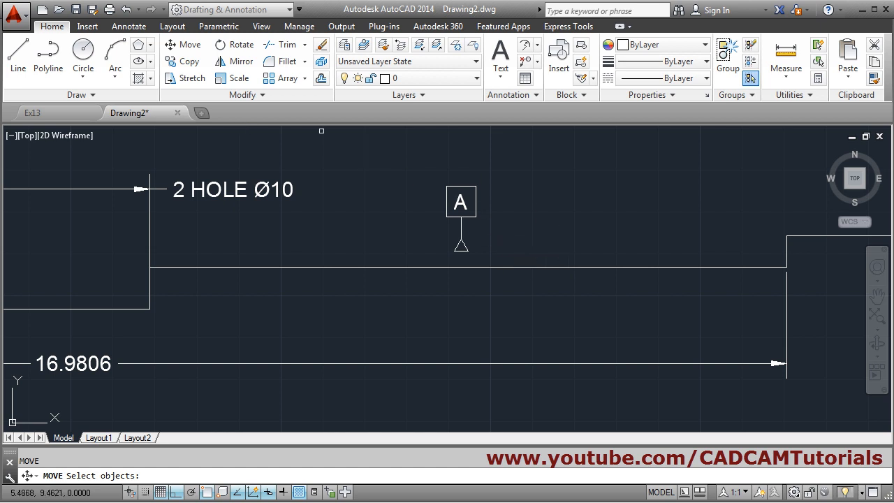
pyautogui.click(496, 249)
pyautogui.click(417, 182)
pyautogui.press('Return')
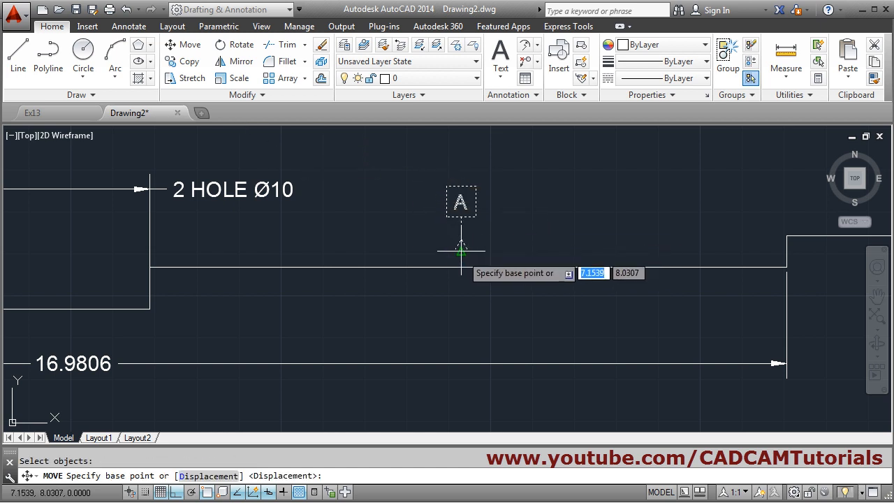
pyautogui.click(461, 250)
pyautogui.click(460, 268)
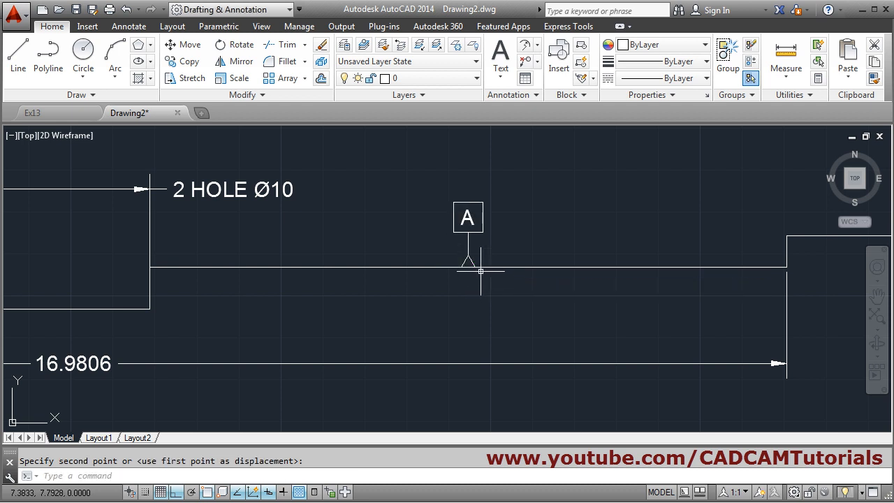
# Fill the datum triangle with a SOLID hatch
pyautogui.scroll(2, 481, 271)
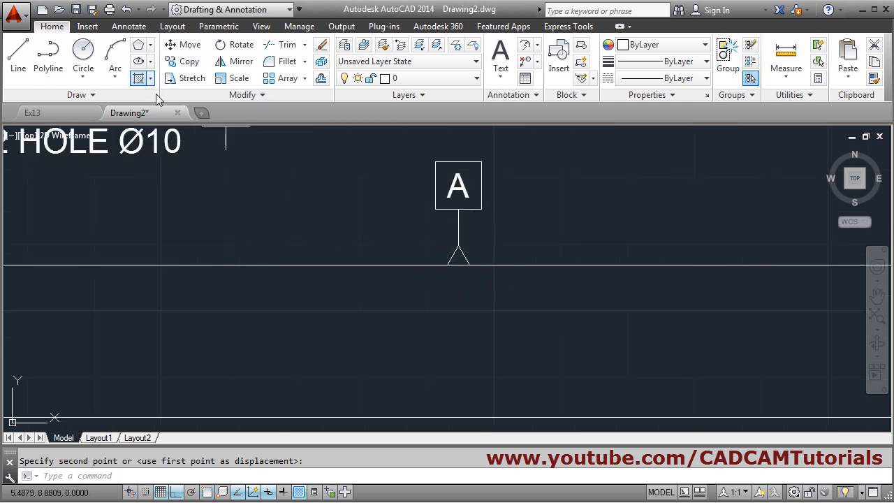
pyautogui.click(140, 77)
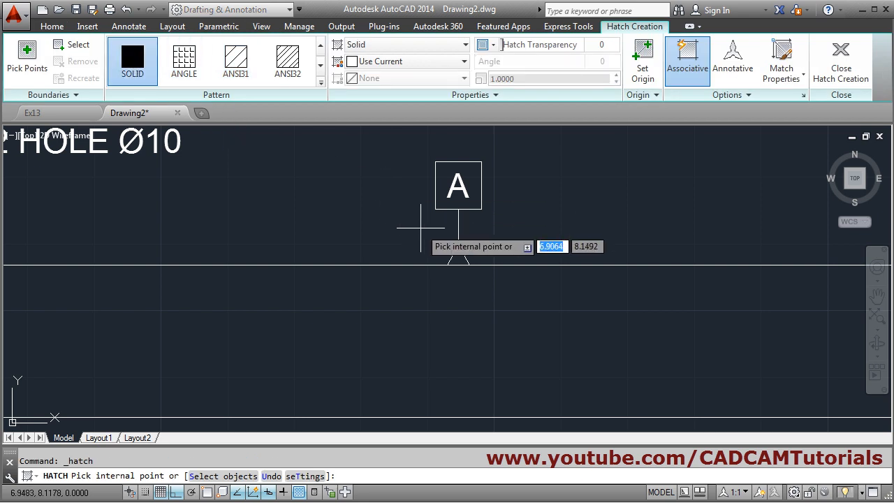
pyautogui.click(458, 257)
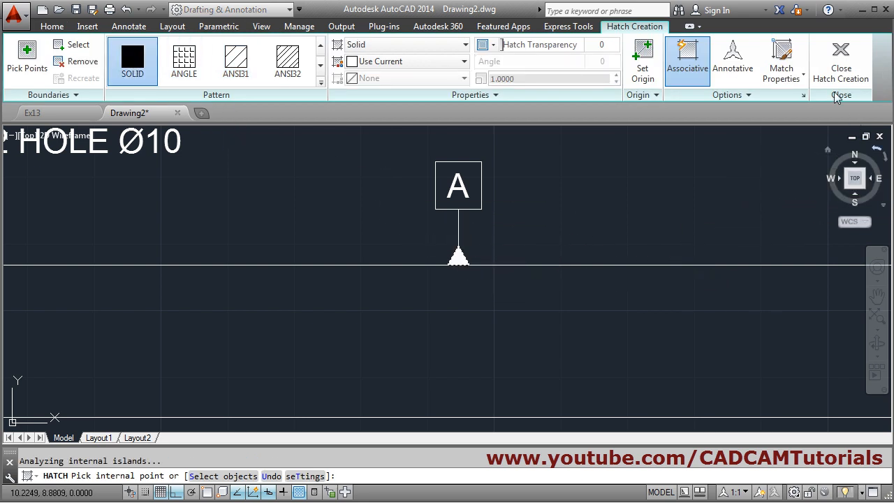
pyautogui.click(841, 64)
# Start a geometric tolerance and choose the parallelism symbol for its first row
pyautogui.scroll(-2, 520, 220)
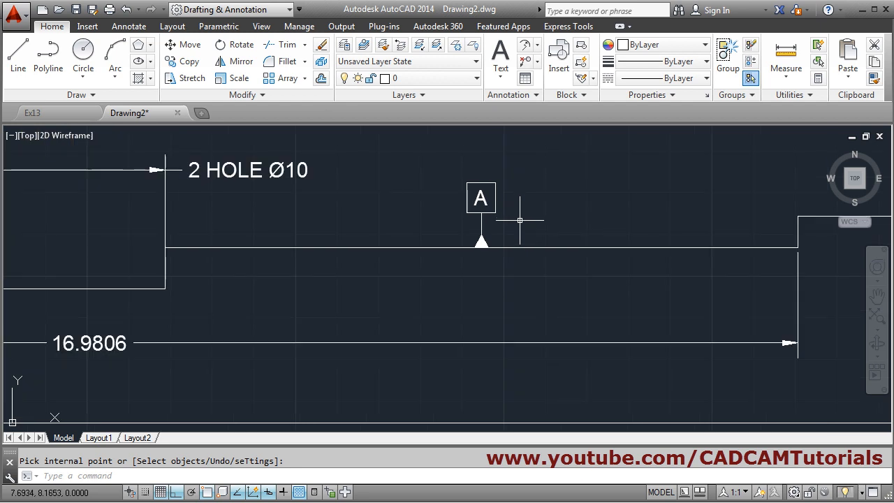
pyautogui.scroll(-2, 520, 220)
pyautogui.moveTo(559, 243)
pyautogui.mouseDown(button='middle')
pyautogui.moveTo(495, 273)
pyautogui.moveTo(398, 275)
pyautogui.mouseUp(button='middle')
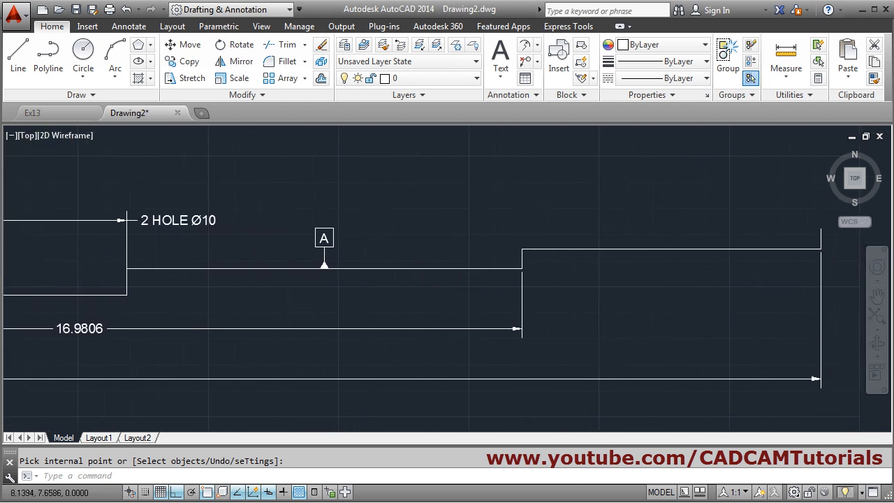
pyautogui.moveTo(574, 295); pyautogui.dragTo(538, 295, button='middle')
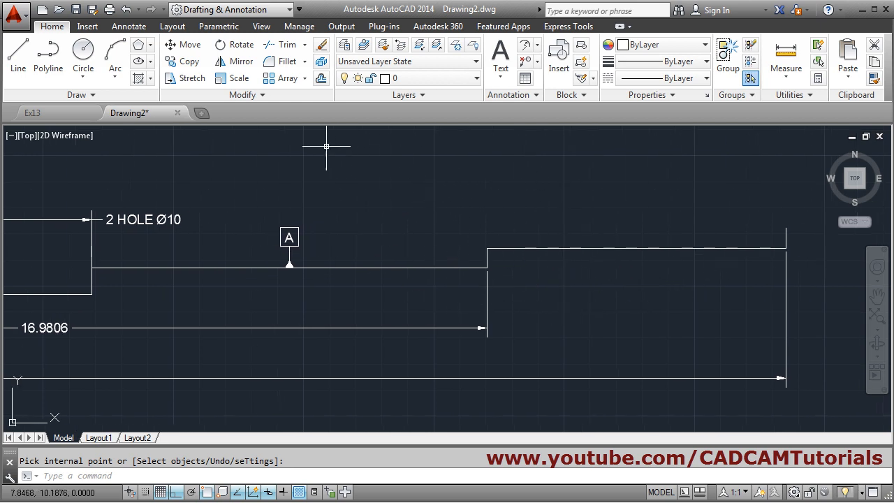
pyautogui.click(129, 27)
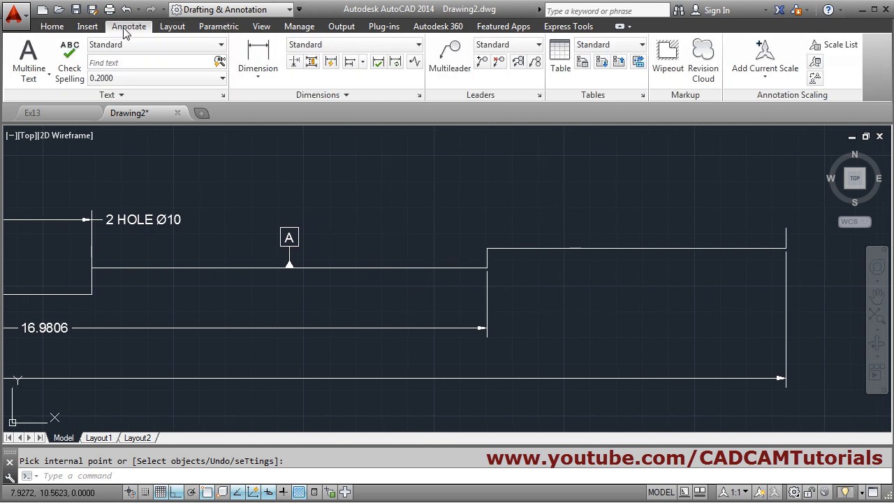
pyautogui.click(328, 95)
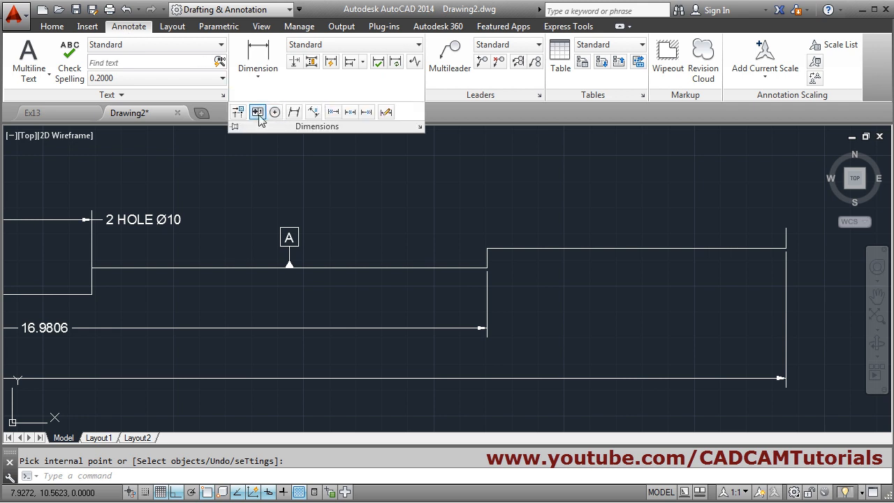
pyautogui.click(257, 112)
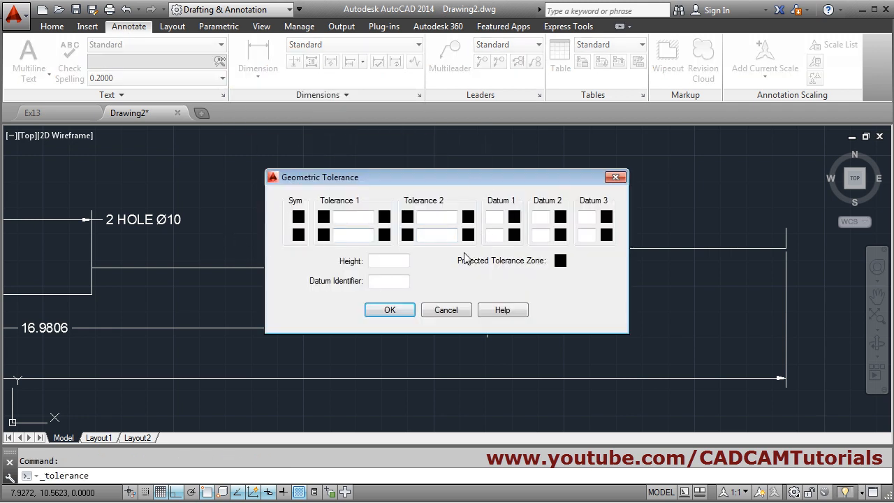
pyautogui.click(299, 217)
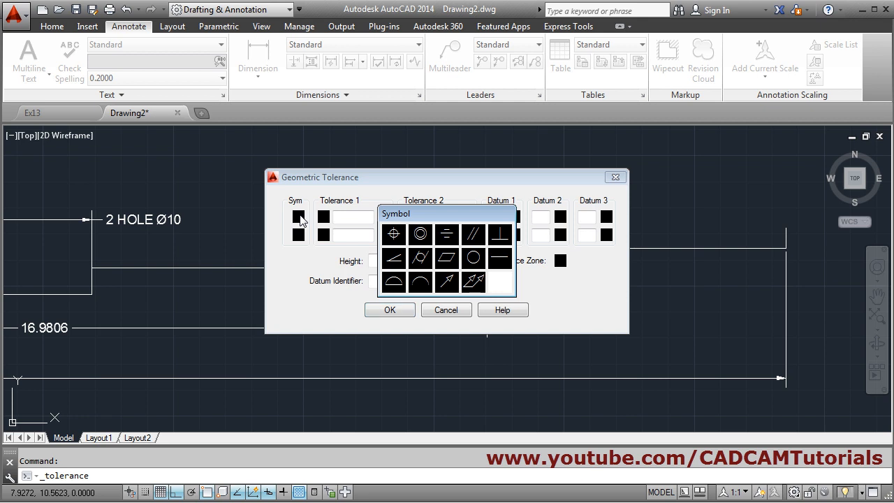
pyautogui.click(475, 240)
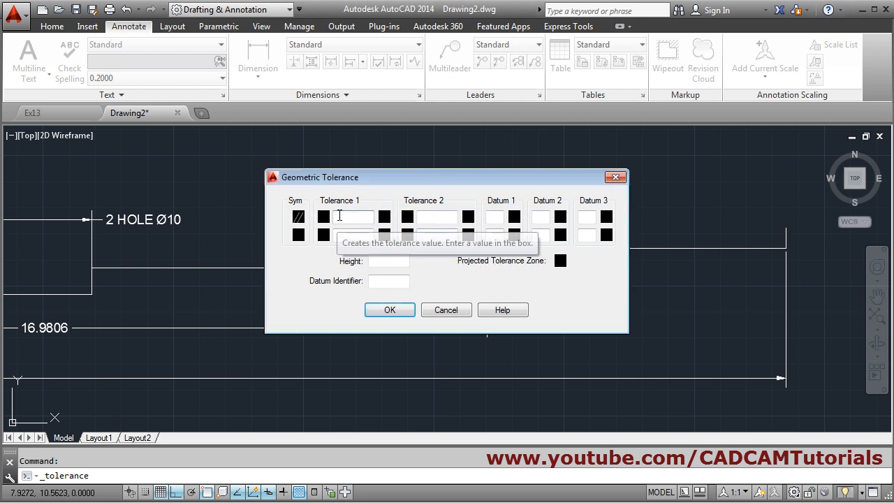
# Set the first row's Tolerance 1 to 0.02 with a diameter sign and the L material condition
pyautogui.click(339, 216)
pyautogui.write('0.02')
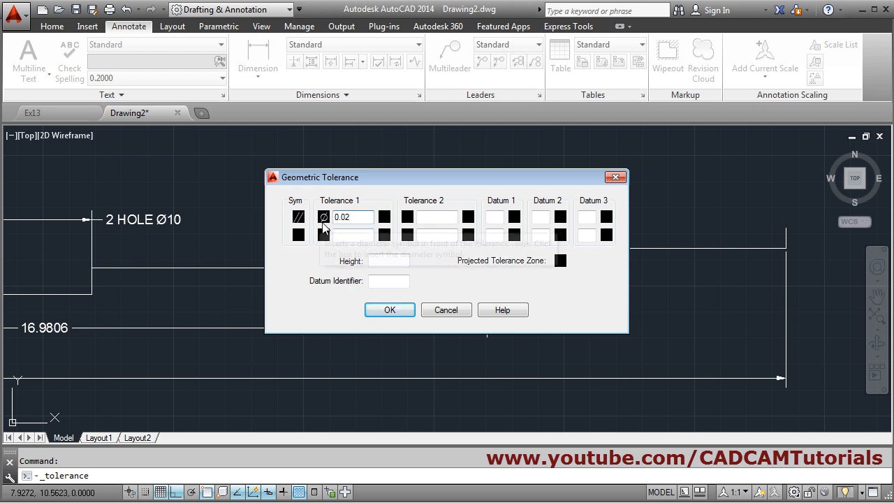
pyautogui.click(384, 219)
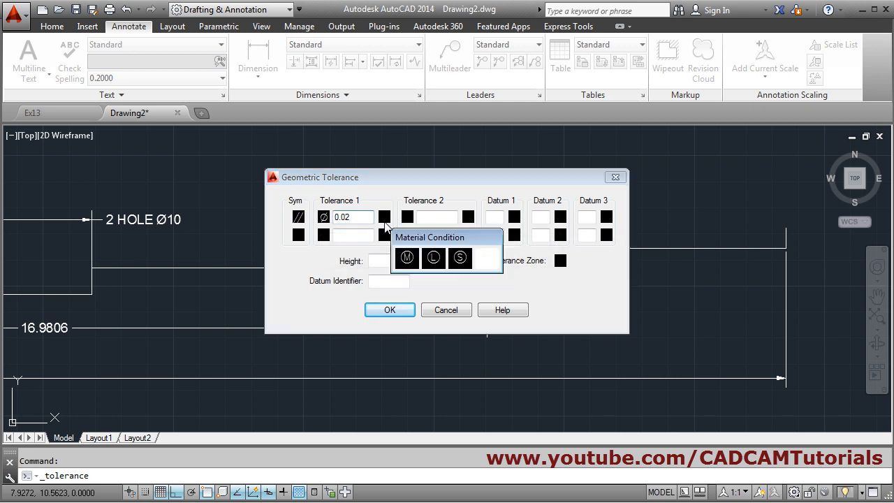
pyautogui.click(435, 258)
# Add a second-row tolerance of 0.02 and datums A and B, and place the frame just below the rightmost horizontal run
pyautogui.click(432, 218)
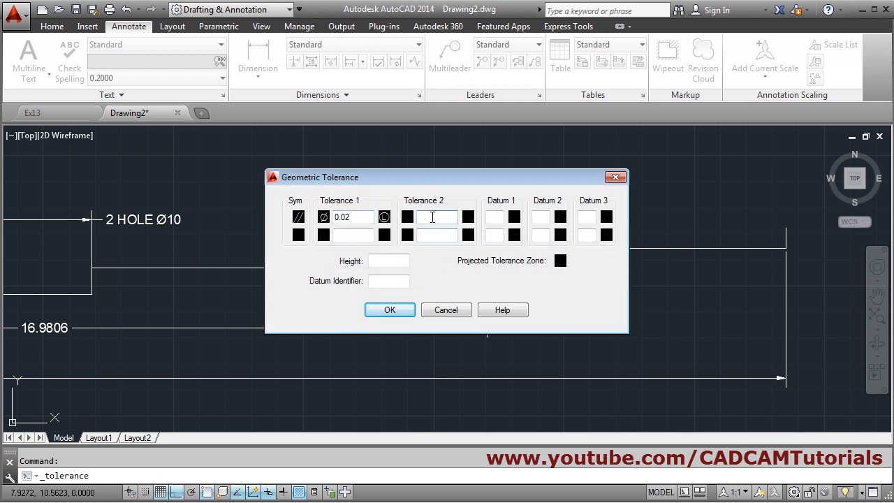
pyautogui.click(348, 234)
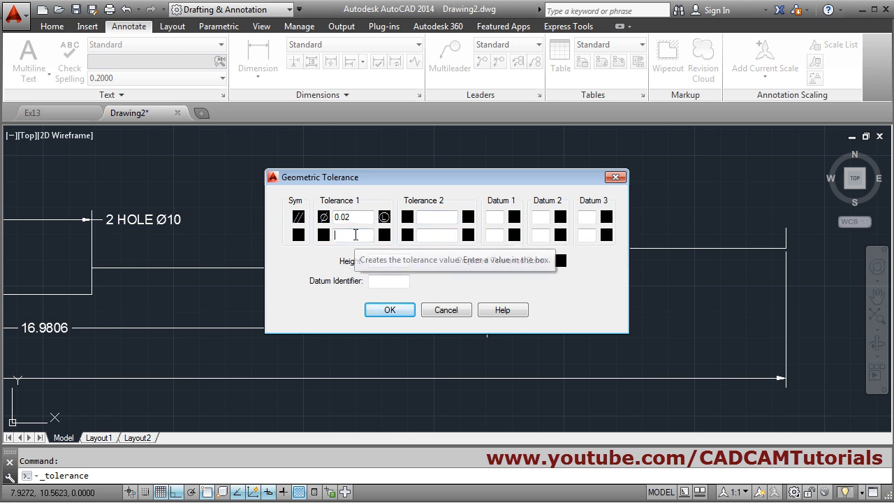
pyautogui.write('0.02')
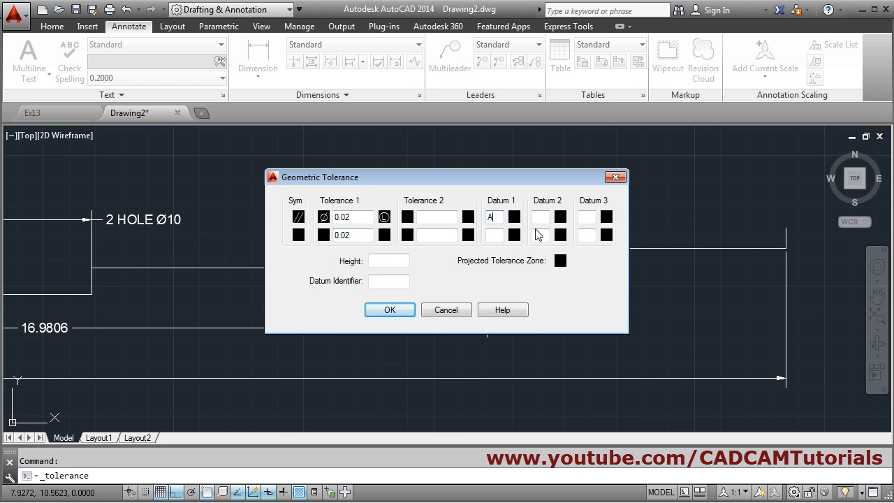
pyautogui.write('B')
pyautogui.click(390, 310)
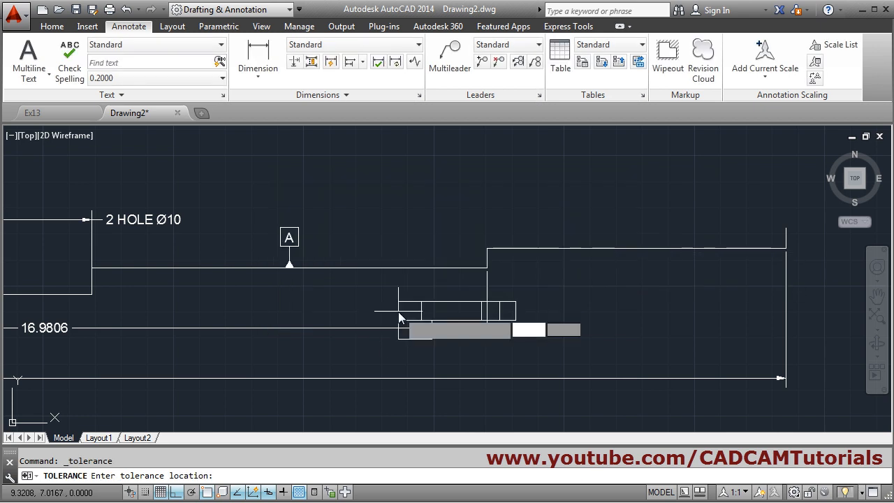
pyautogui.click(541, 266)
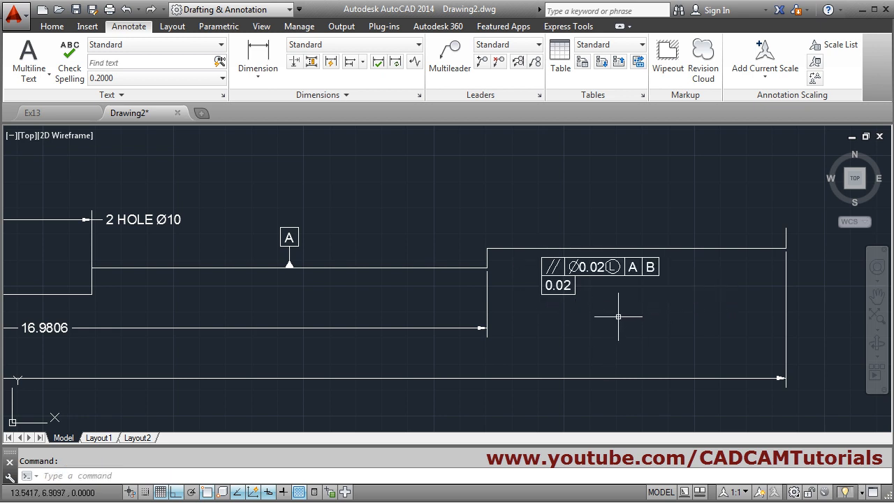
# Draw a horizontal multileader without text from the short vertical edge beside the tolerance frame toward the frame's upper-left corner
pyautogui.moveTo(603, 324); pyautogui.dragTo(574, 341, button='middle')
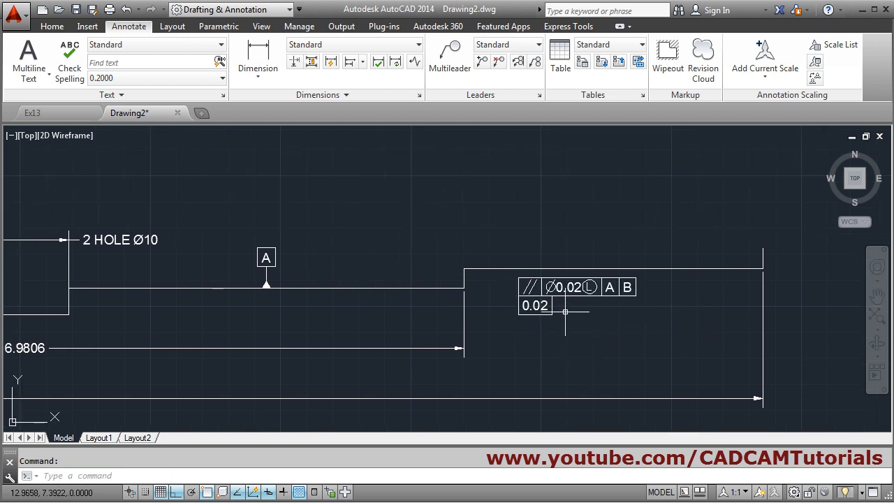
pyautogui.scroll(2, 570, 311)
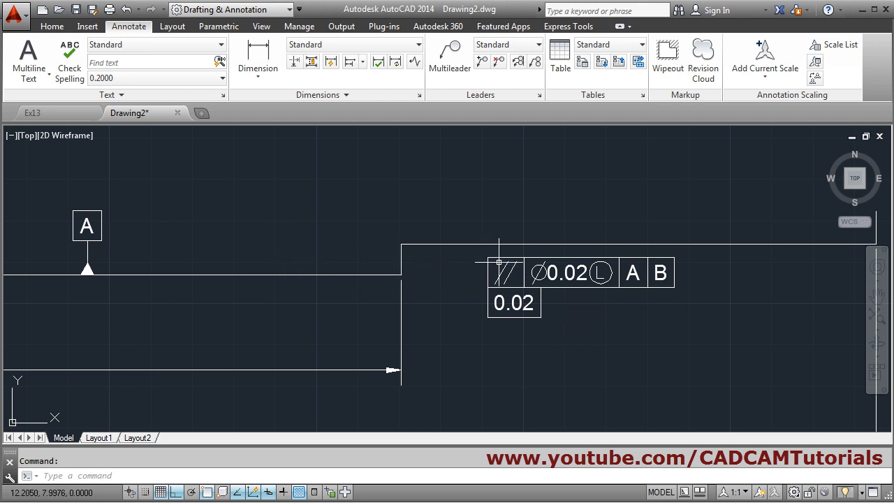
pyautogui.click(450, 69)
pyautogui.click(400, 261)
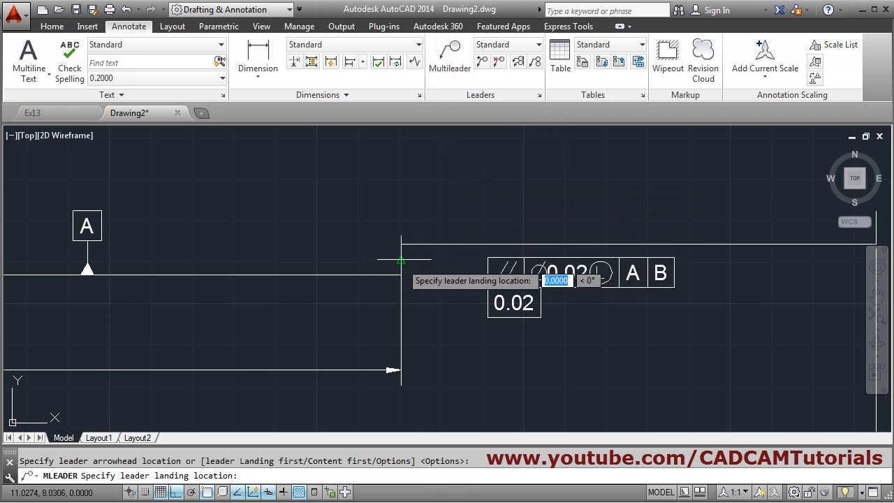
pyautogui.click(452, 260)
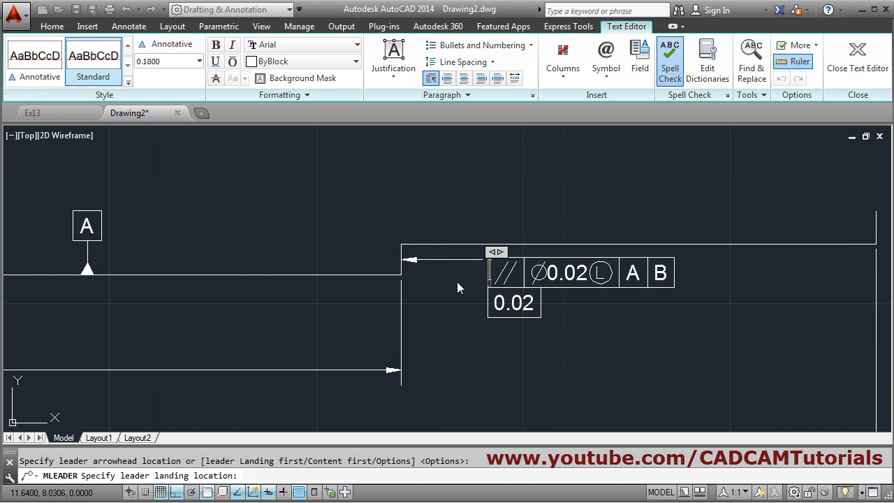
pyautogui.click(553, 309)
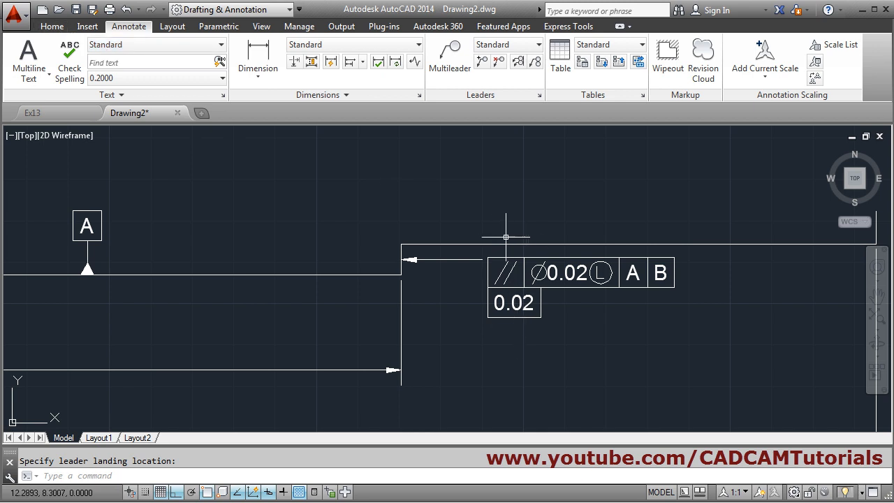
# Move the tolerance frame so its upper-left corner meets the end of the leader
pyautogui.write('M')
pyautogui.press('Return')
pyautogui.click(524, 271)
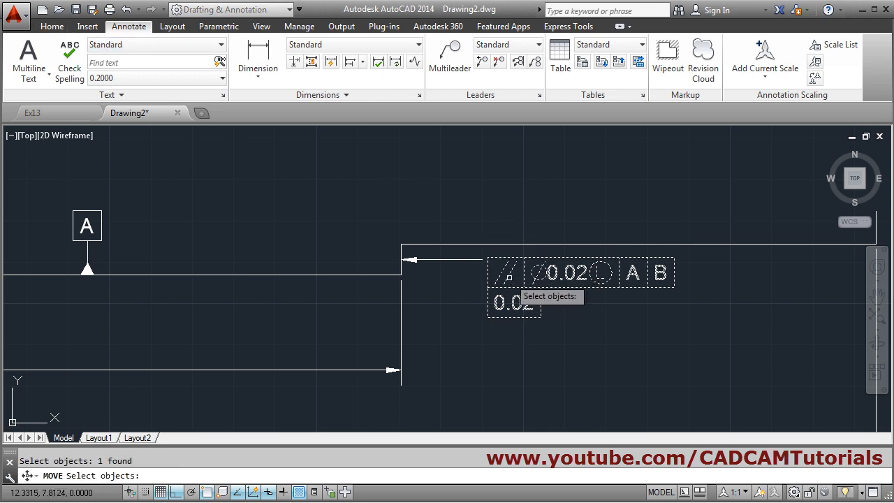
pyautogui.press('Return')
pyautogui.click(487, 259)
pyautogui.click(482, 260)
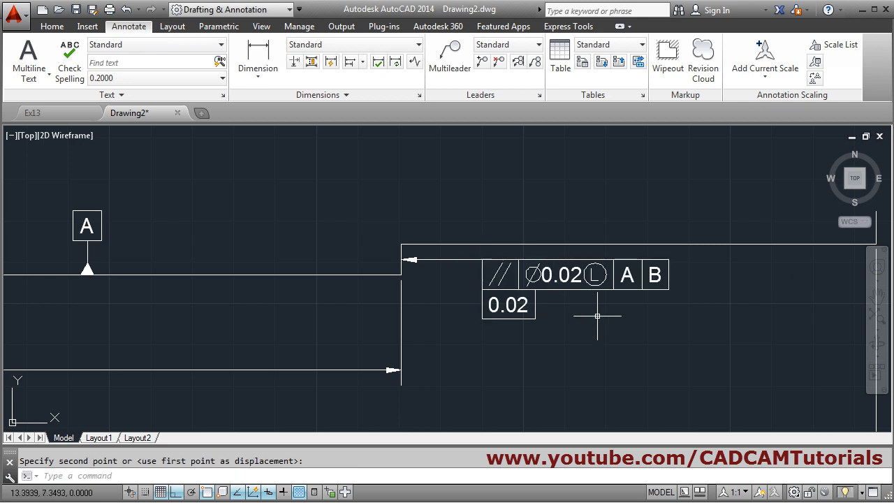
pyautogui.scroll(-1, 671, 285)
pyautogui.moveTo(636, 315)
pyautogui.mouseDown(button='middle')
pyautogui.moveTo(682, 316)
pyautogui.moveTo(669, 314)
pyautogui.mouseUp(button='middle')
pyautogui.scroll(-1, 670, 314)
pyautogui.scroll(2, 670, 314)
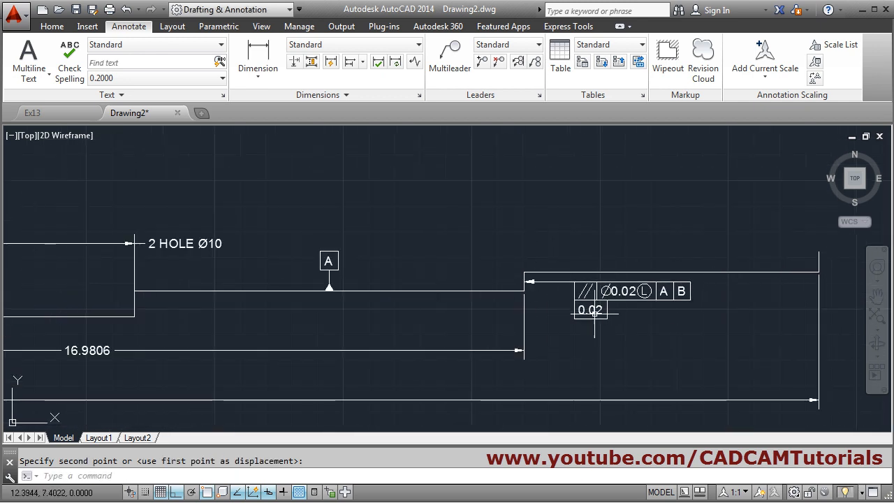
pyautogui.scroll(-2, 599, 327)
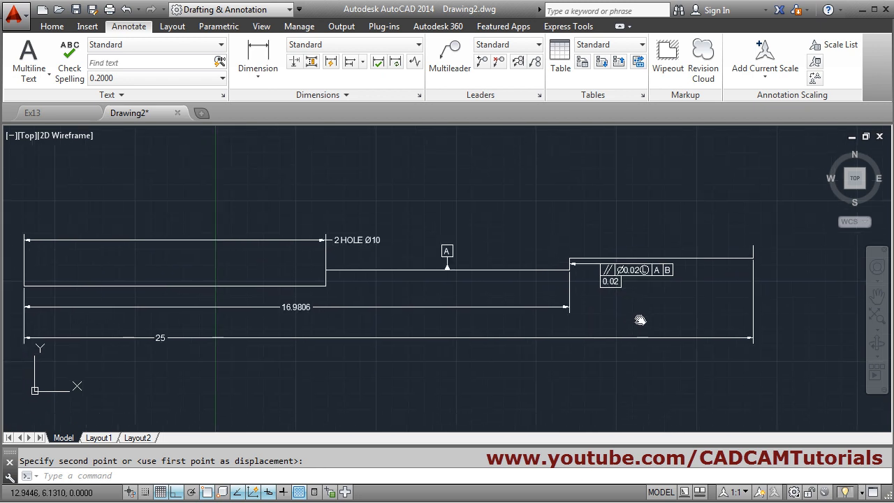
pyautogui.moveTo(639, 319); pyautogui.dragTo(655, 337, button='middle')
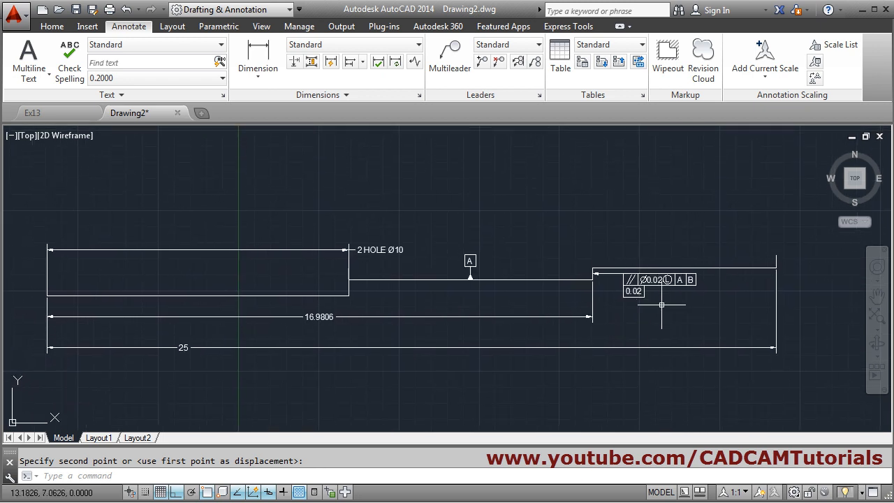
# Open the Standard dimension style for modification
pyautogui.click(52, 28)
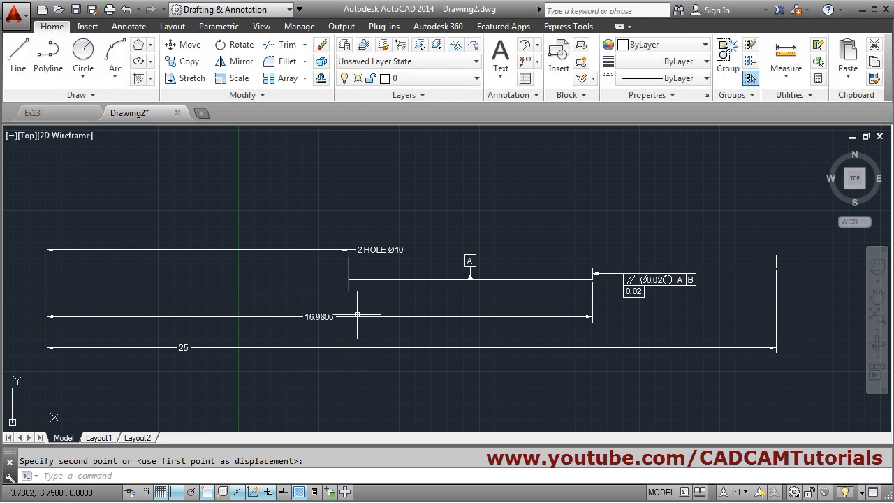
pyautogui.click(533, 96)
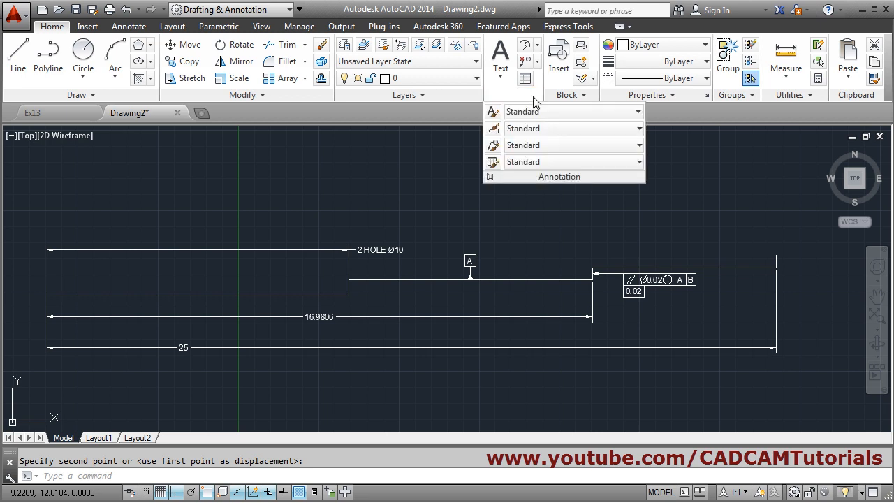
pyautogui.click(493, 130)
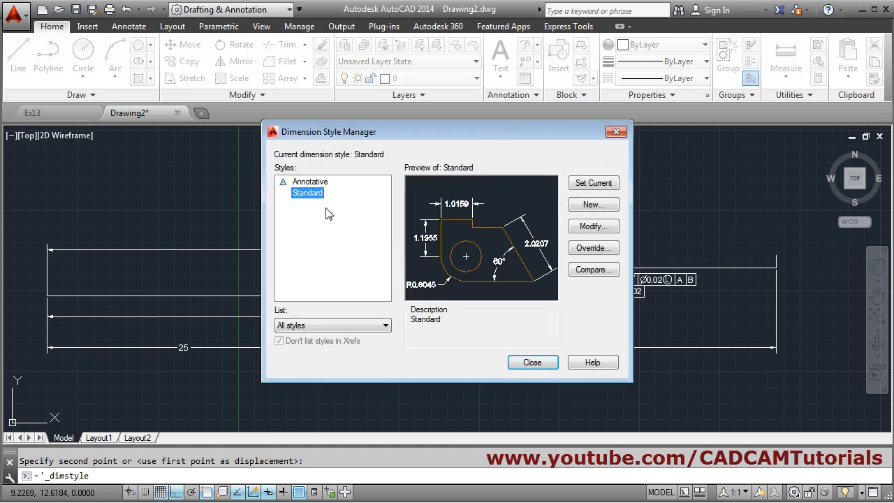
pyautogui.click(599, 229)
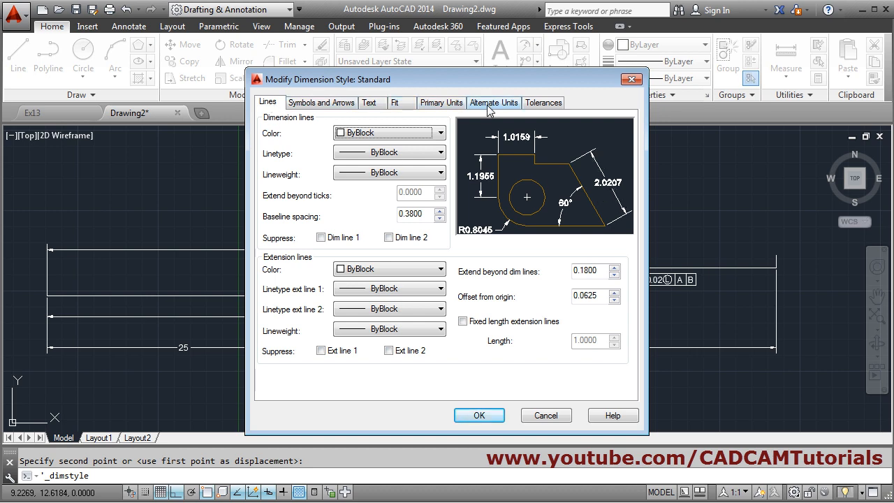
# Set the extension lines to extend 0.5 beyond the dimension lines and their offset from origin to 0.2
pyautogui.click(270, 104)
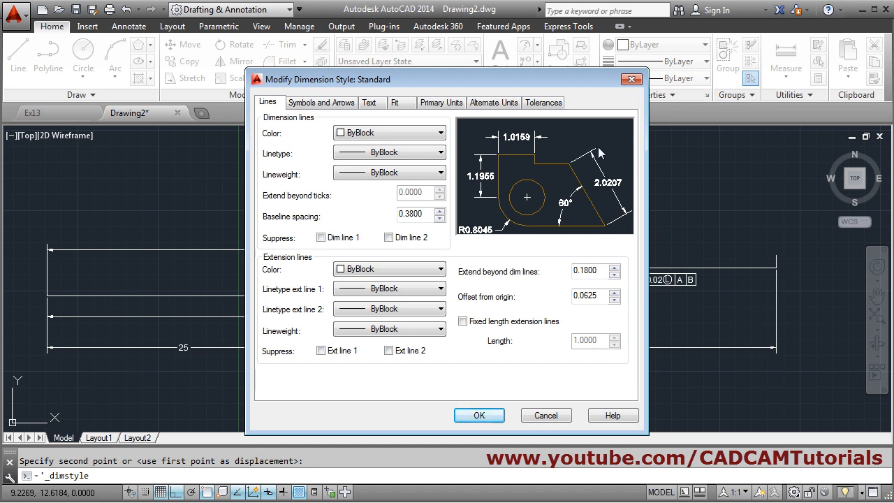
pyautogui.moveTo(600, 267); pyautogui.dragTo(553, 270)
pyautogui.write('0.5')
pyautogui.click(600, 296)
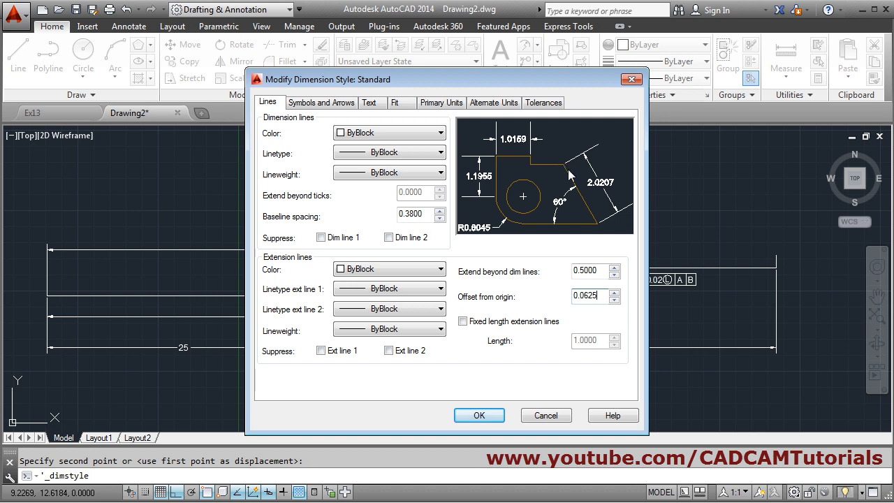
pyautogui.doubleClick(581, 296)
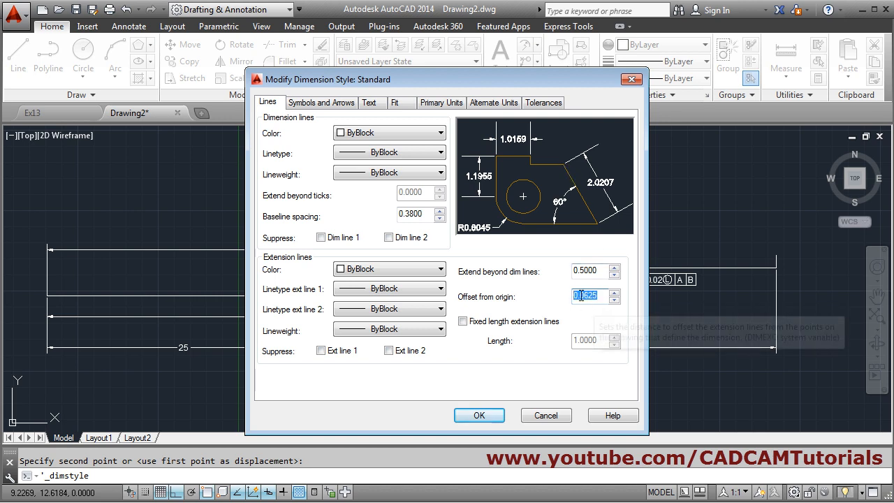
pyautogui.write('0')
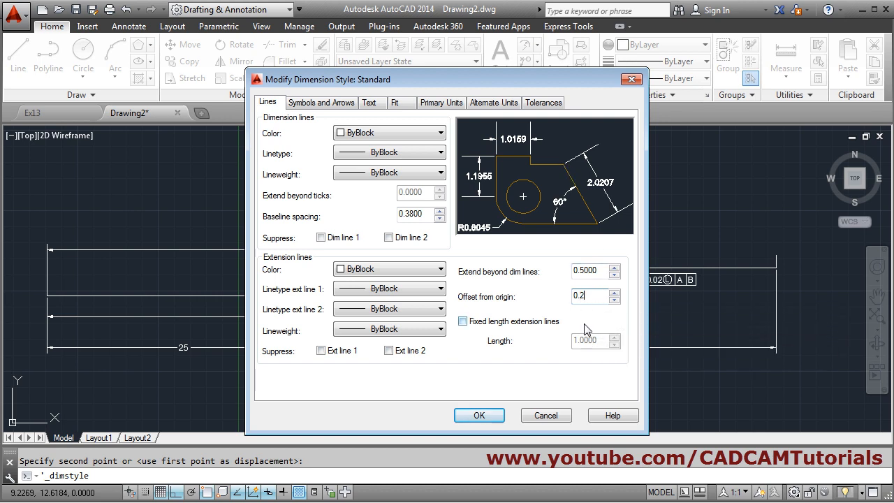
pyautogui.click(601, 272)
# Try Dot and Architectural tick as the arrowheads for both dimension line ends, finishing with Closed filled
pyautogui.click(330, 105)
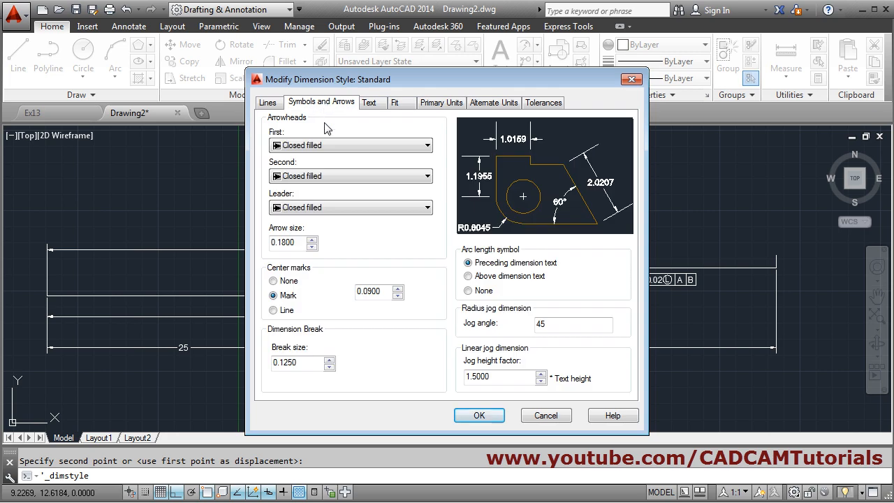
pyautogui.click(327, 146)
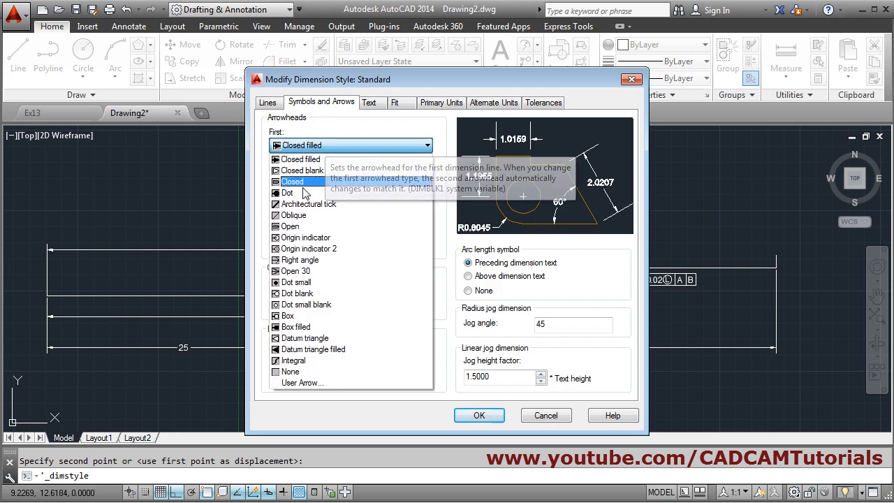
pyautogui.click(302, 194)
pyautogui.click(303, 145)
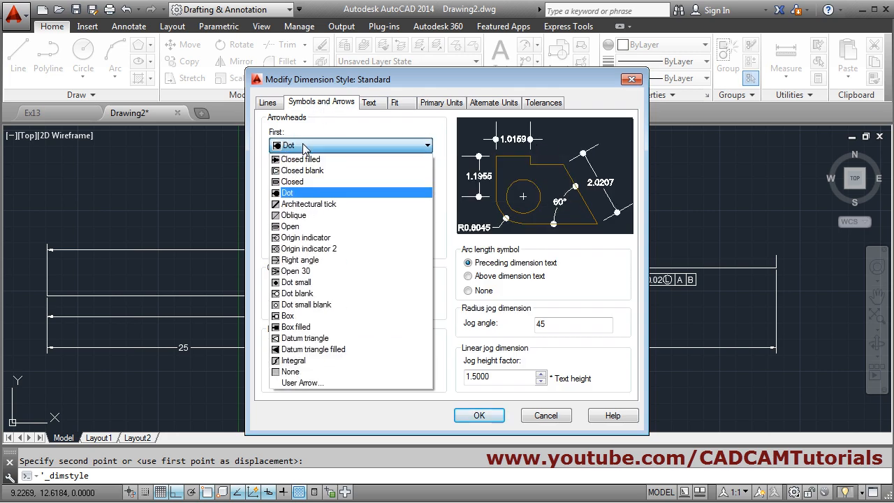
pyautogui.click(308, 204)
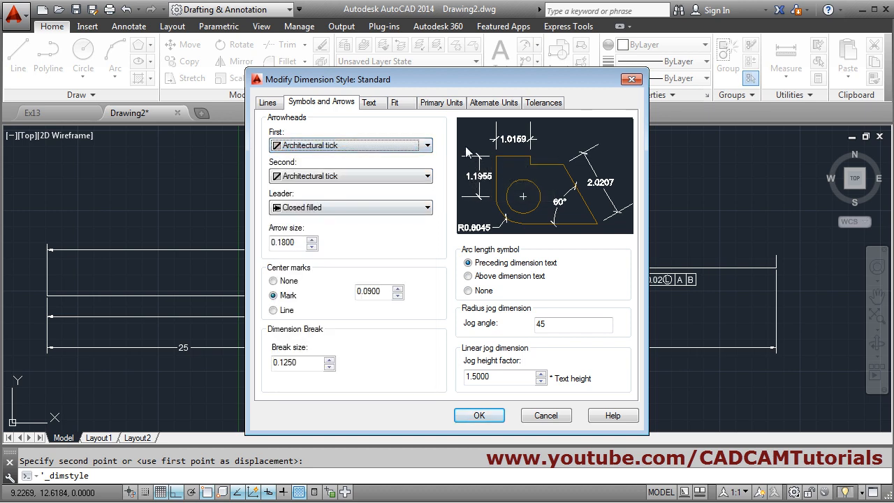
pyautogui.click(329, 145)
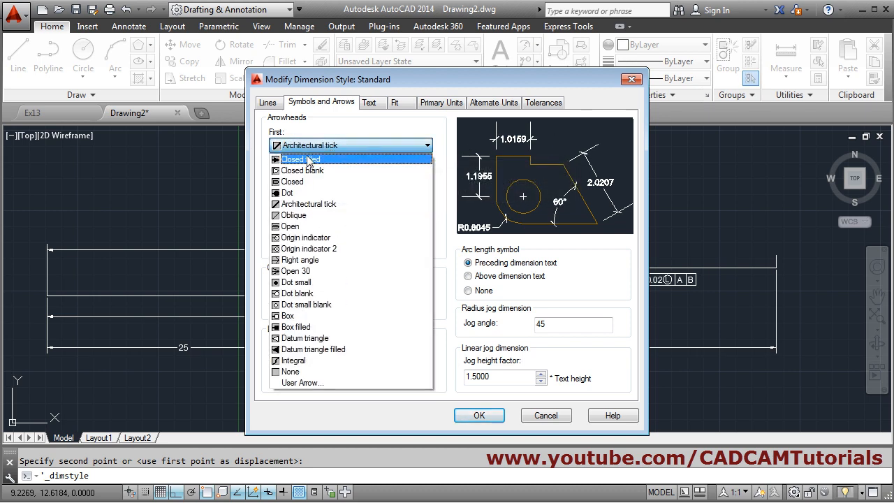
pyautogui.click(311, 162)
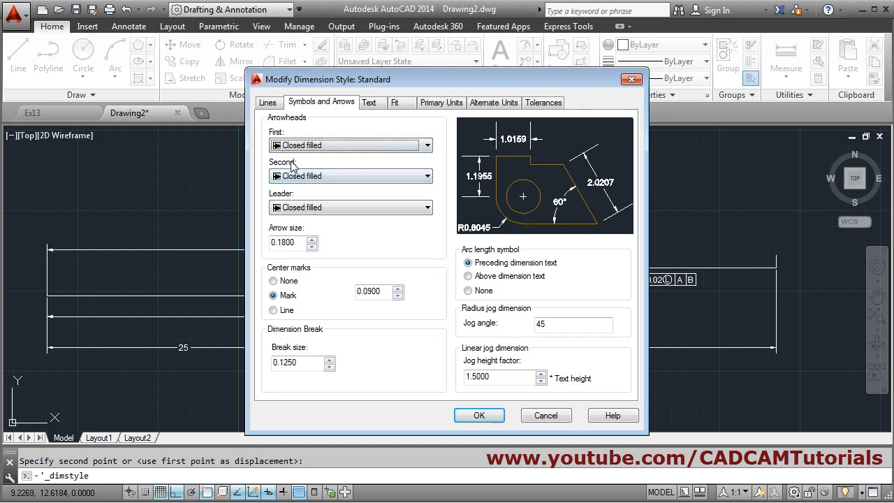
# Try Dot as the second arrowhead only, and restore it to Closed filled
pyautogui.click(325, 179)
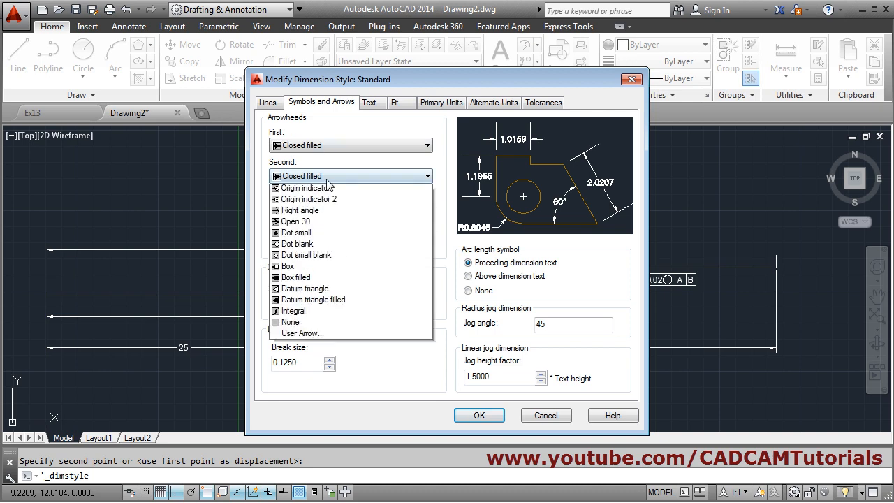
pyautogui.click(308, 225)
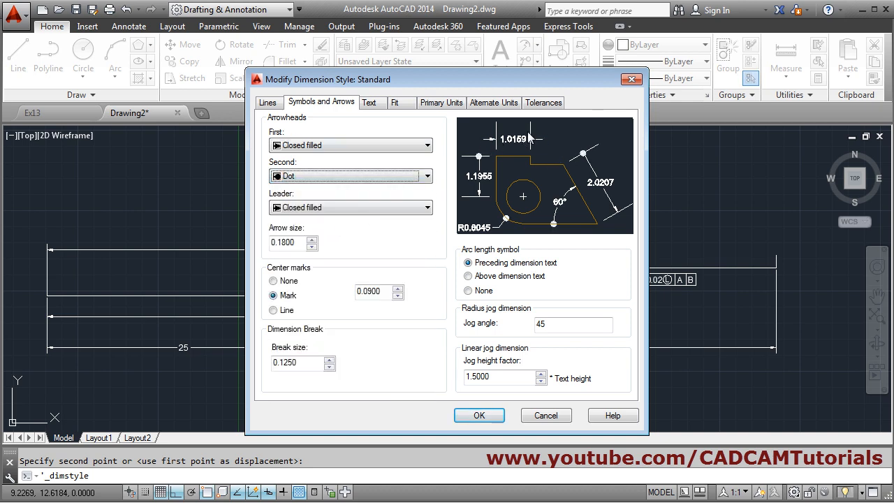
pyautogui.click(312, 178)
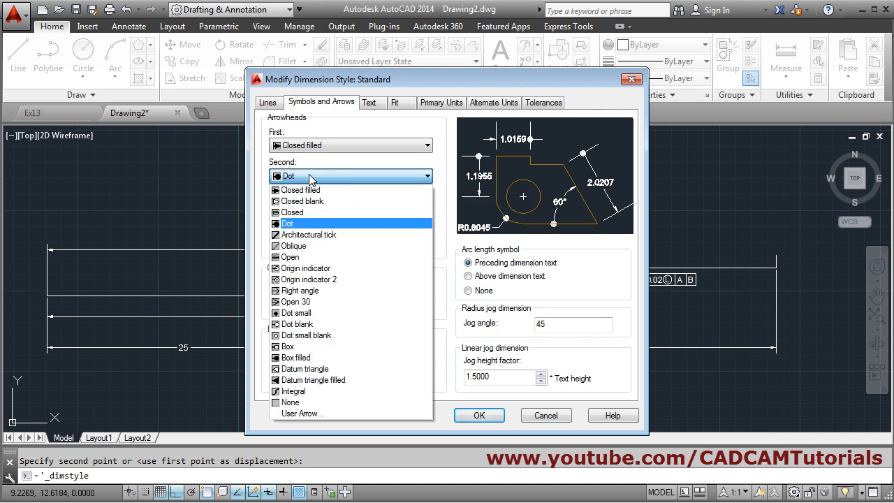
pyautogui.click(314, 190)
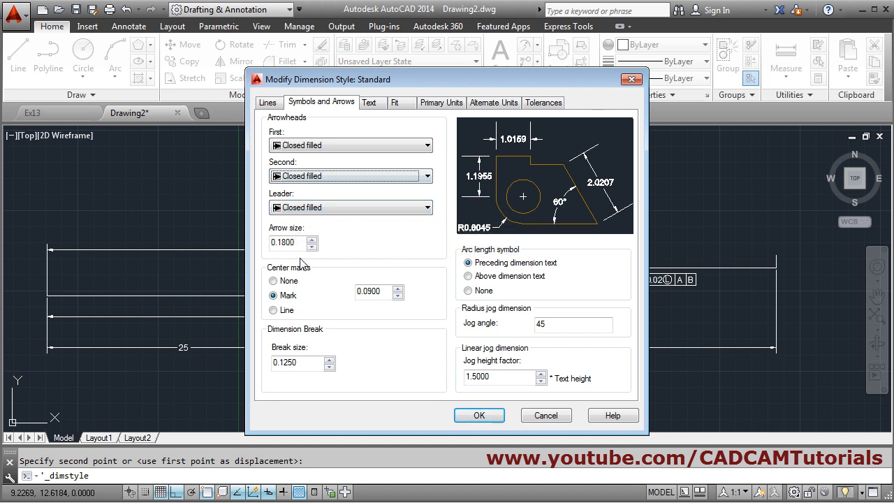
pyautogui.moveTo(295, 242); pyautogui.dragTo(271, 242)
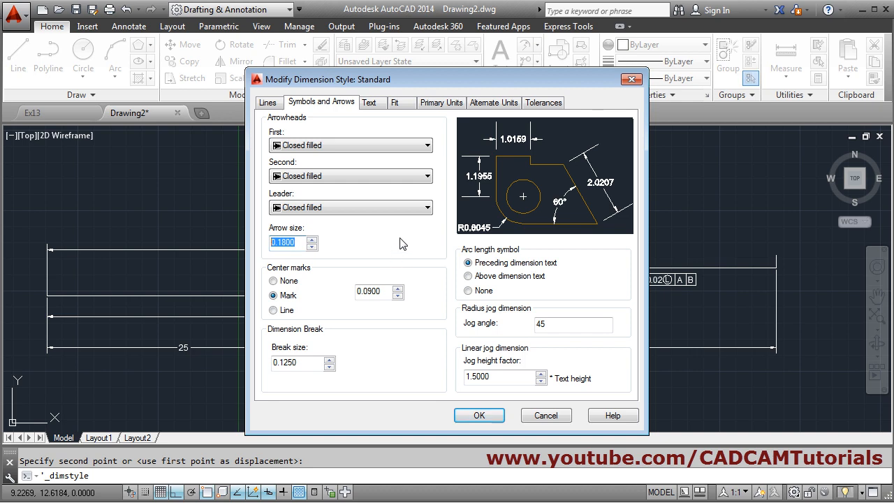
# Examine the text styles available for dimension text and the font settings of the Standard text style, leaving them unmodified
pyautogui.click(369, 105)
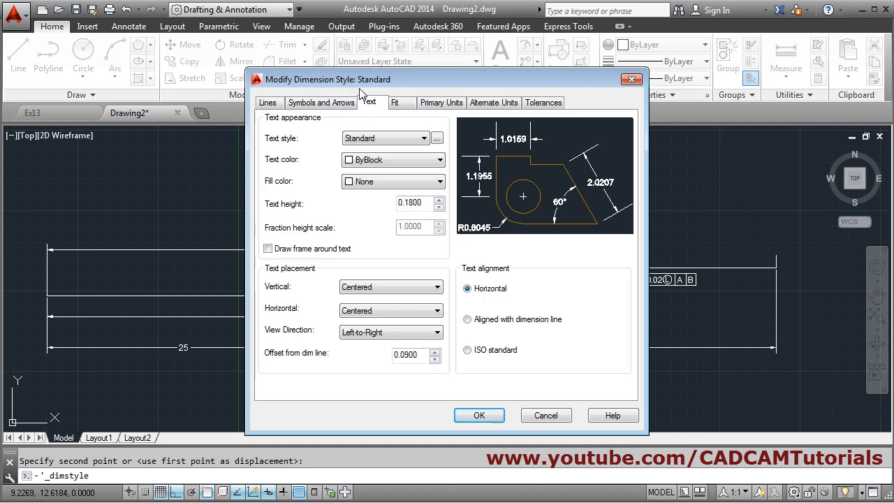
pyautogui.click(424, 139)
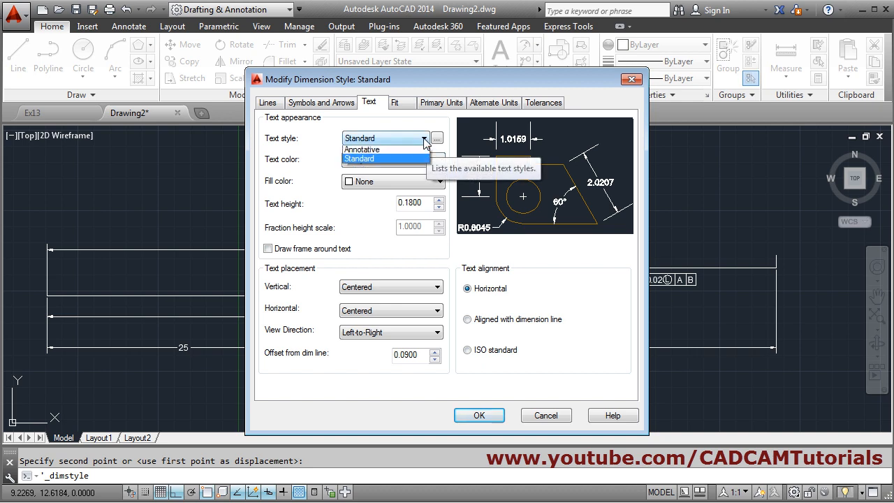
pyautogui.click(315, 146)
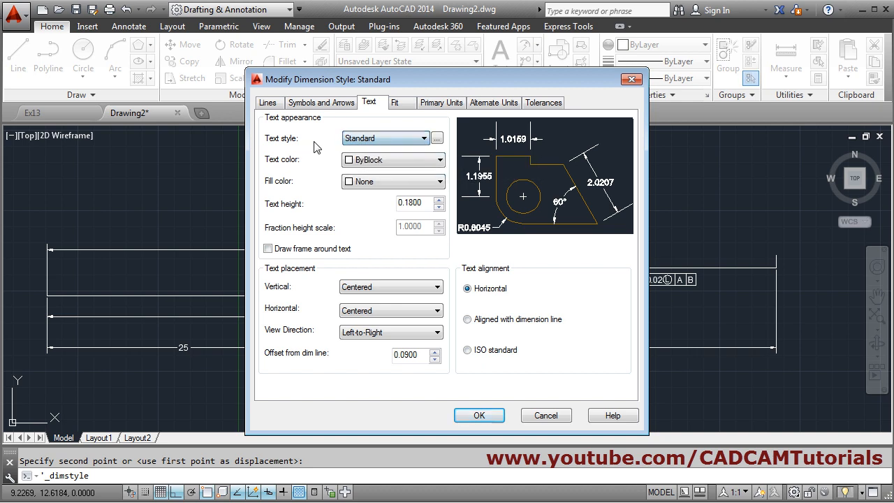
pyautogui.click(436, 139)
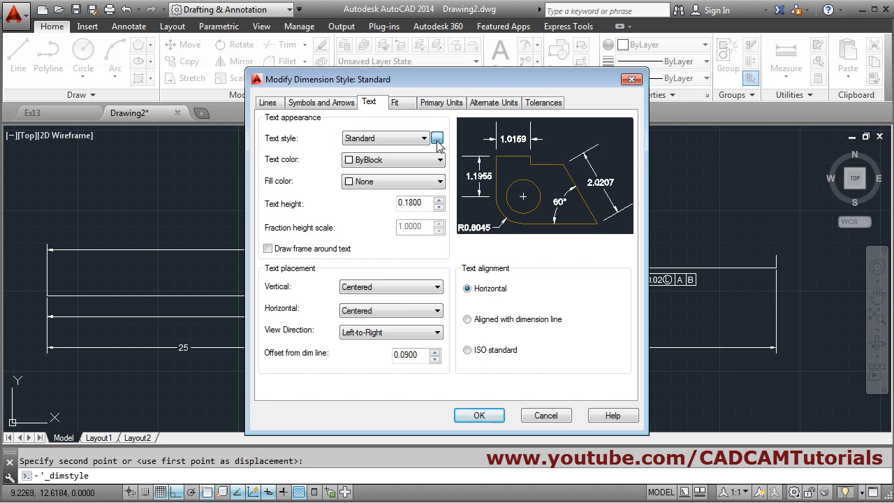
pyautogui.click(438, 188)
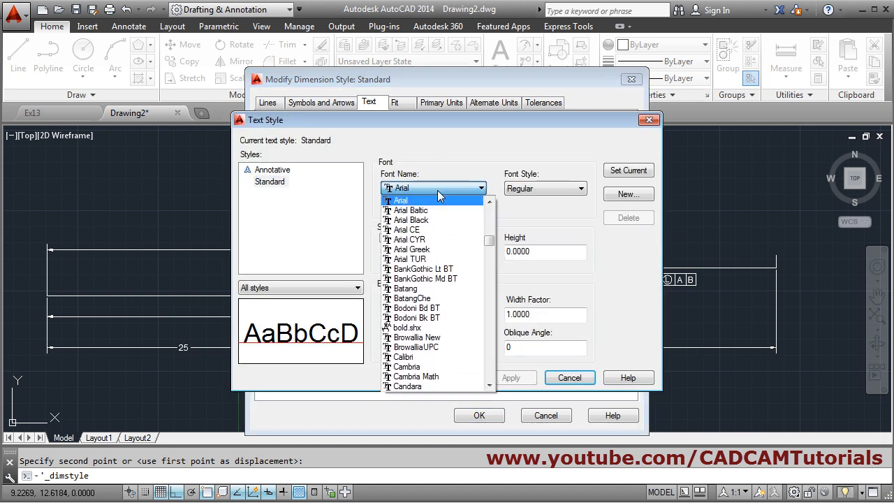
pyautogui.click(437, 190)
pyautogui.click(276, 183)
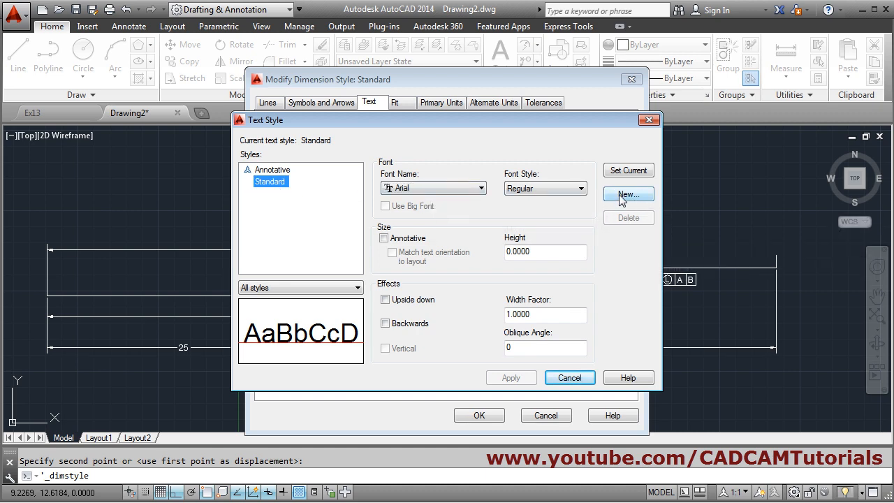
pyautogui.click(576, 379)
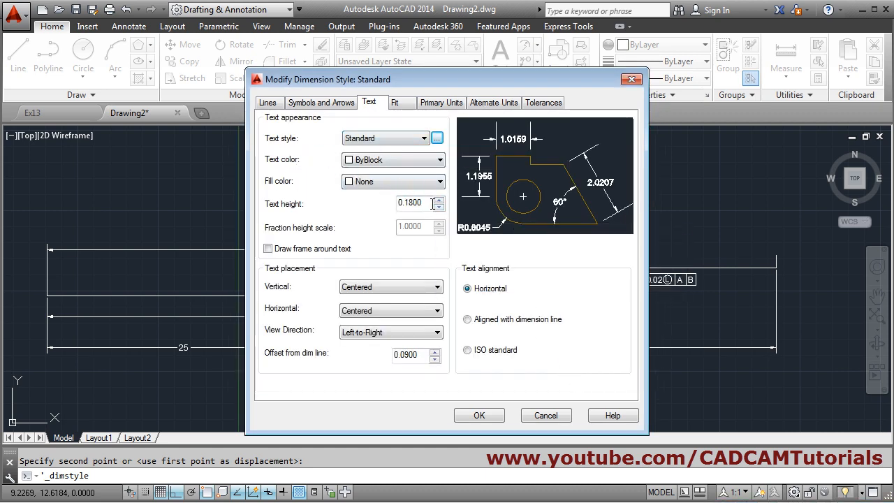
# Try drawing a frame around the dimension text, and turn the frame off again
pyautogui.moveTo(427, 203); pyautogui.dragTo(396, 208)
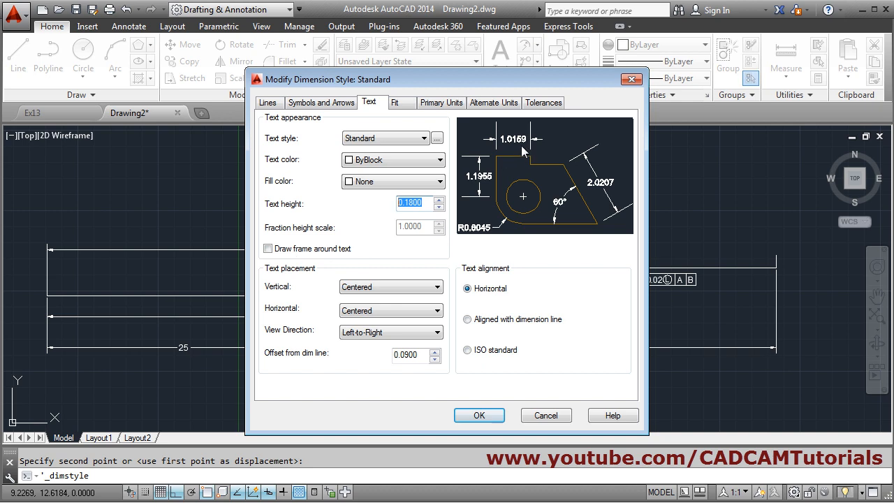
pyautogui.click(268, 248)
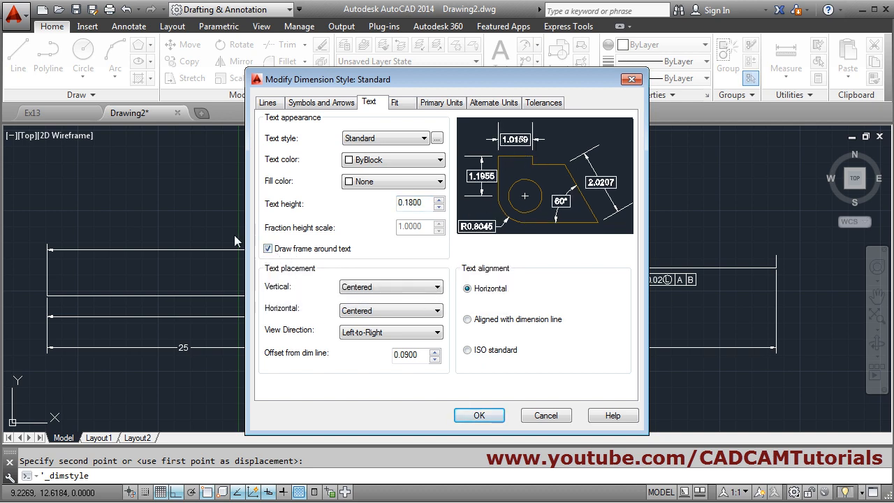
pyautogui.click(268, 248)
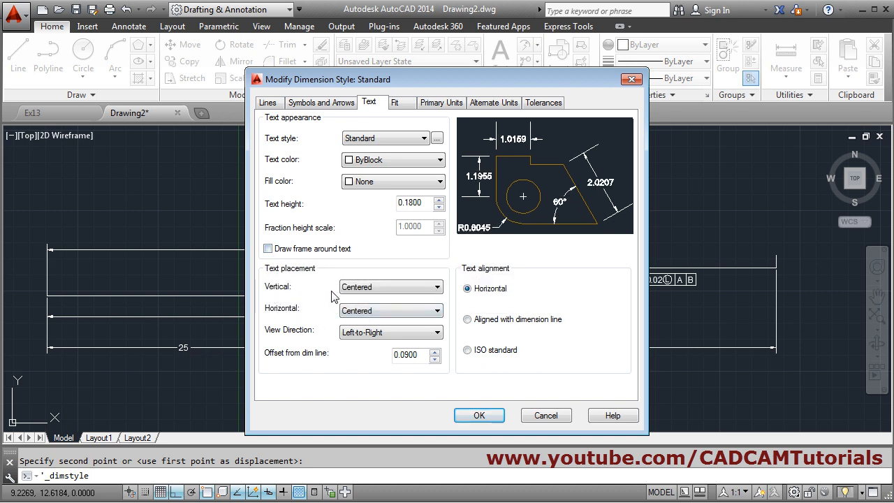
# Set the vertical placement of the dimension text to Above
pyautogui.click(416, 292)
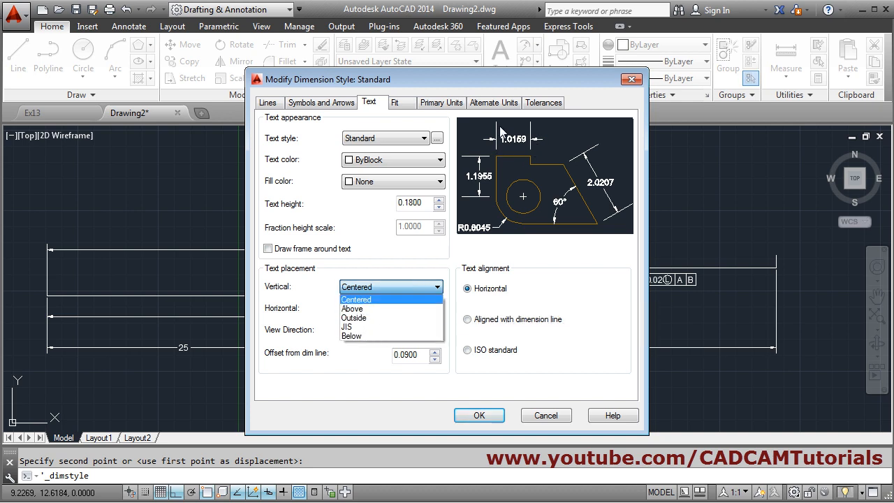
pyautogui.click(358, 310)
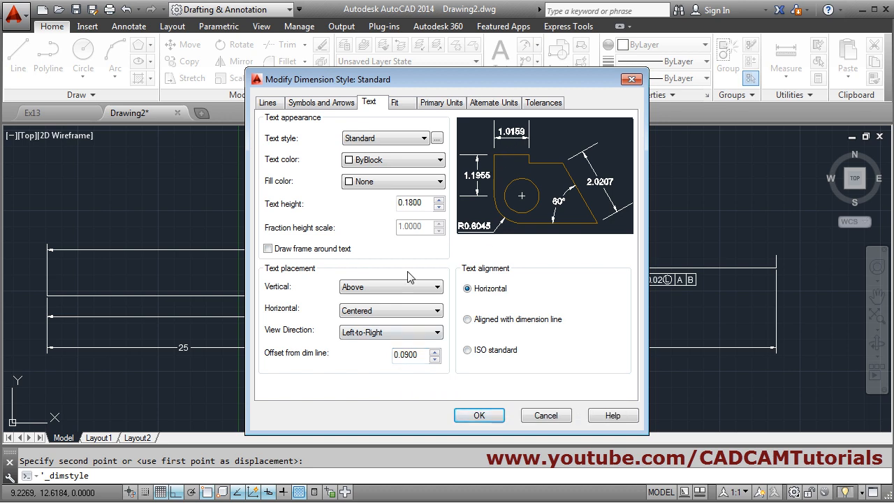
# Try a text offset of 0.2 from the dimension line, and restore the offset to 0.09
pyautogui.moveTo(416, 358); pyautogui.dragTo(385, 357)
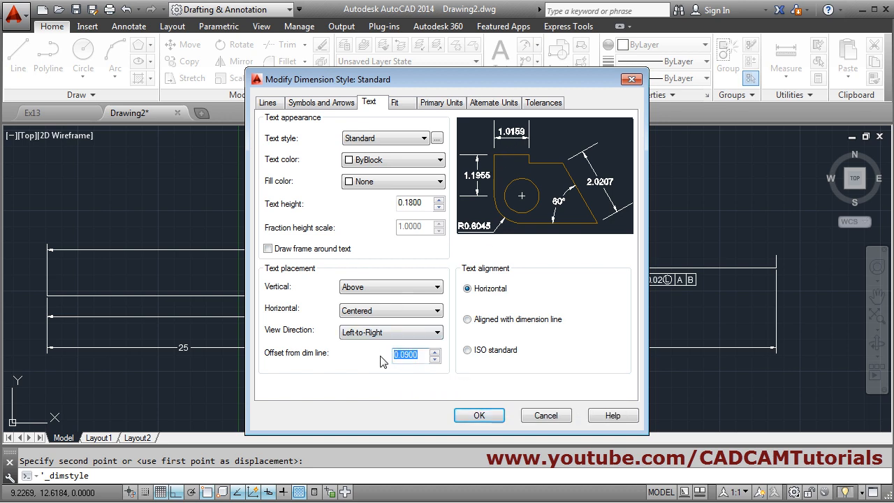
pyautogui.write('0.2')
pyautogui.click(423, 203)
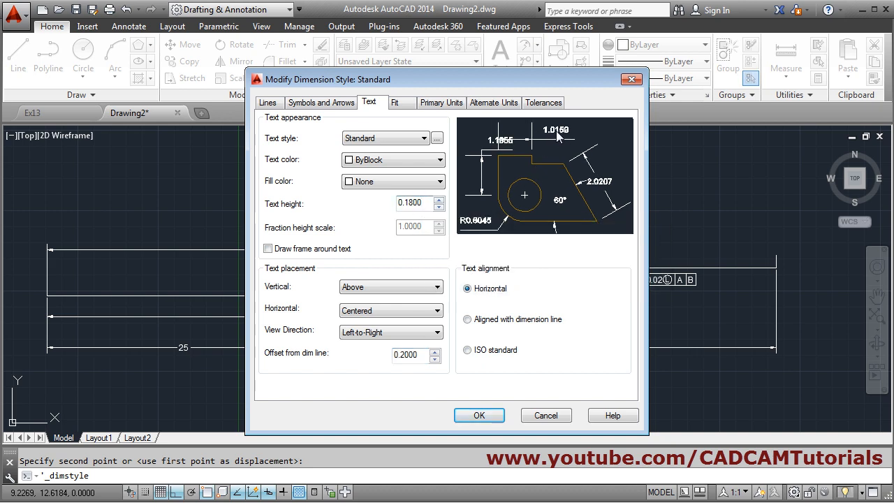
pyautogui.moveTo(426, 355); pyautogui.dragTo(373, 357)
pyautogui.write('0.')
pyautogui.click(418, 203)
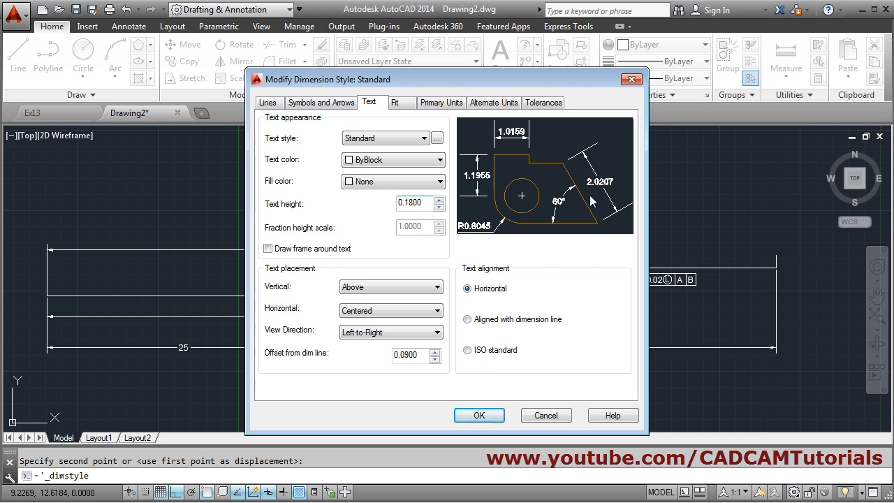
# Try aligning text with the dimension line, choose ISO standard alignment, and enable drawing the dimension line between extension lines
pyautogui.click(472, 326)
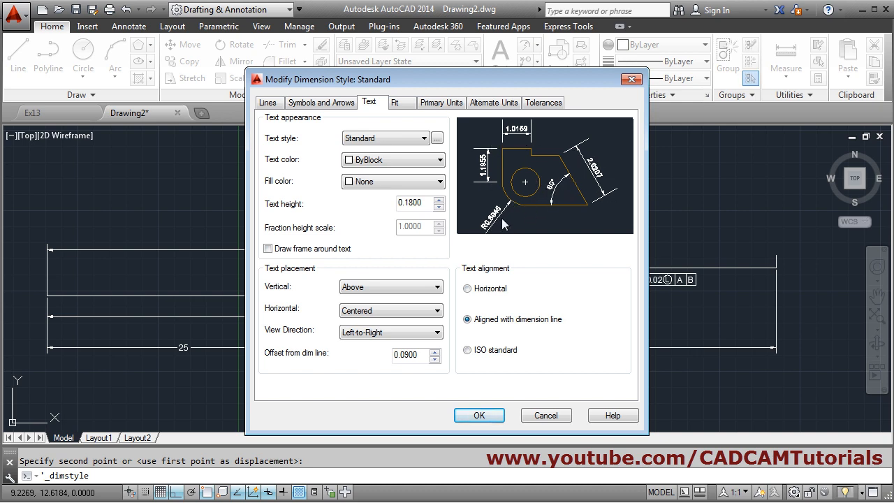
pyautogui.click(469, 352)
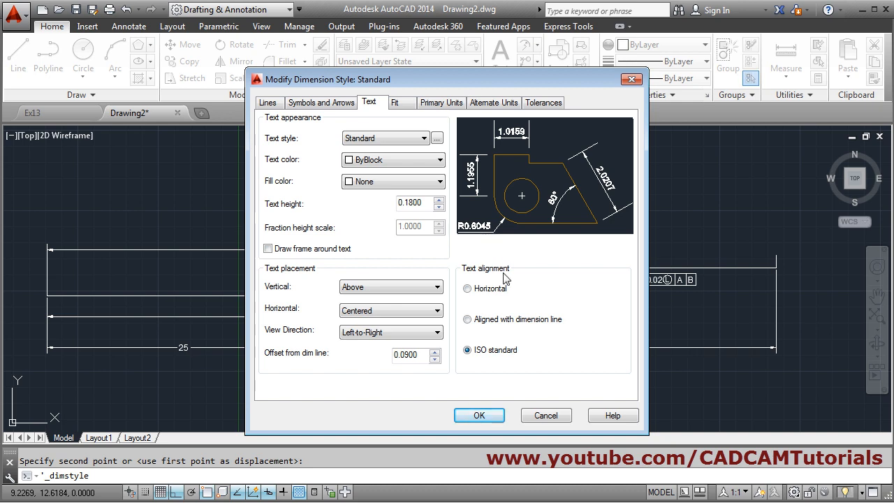
pyautogui.click(397, 103)
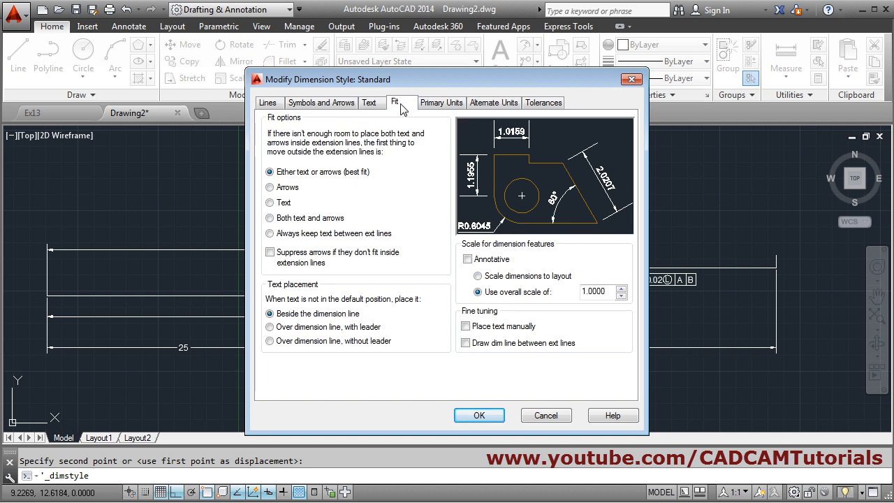
pyautogui.click(466, 343)
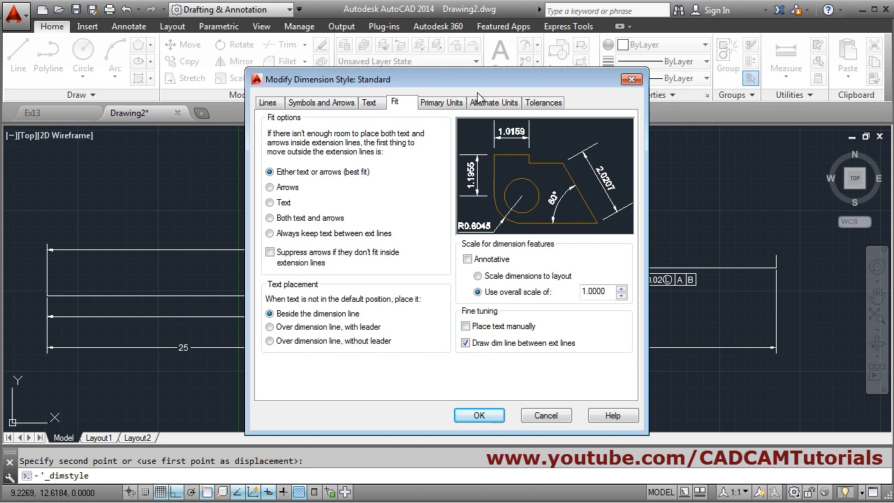
# Try linear dimension precisions of 0.00 and 0, and set the primary units' linear precision to 0.0
pyautogui.click(442, 104)
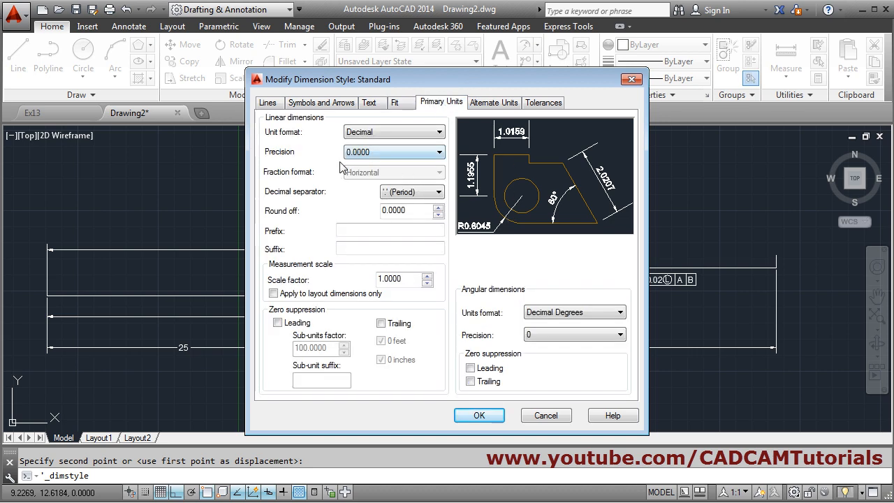
pyautogui.click(439, 133)
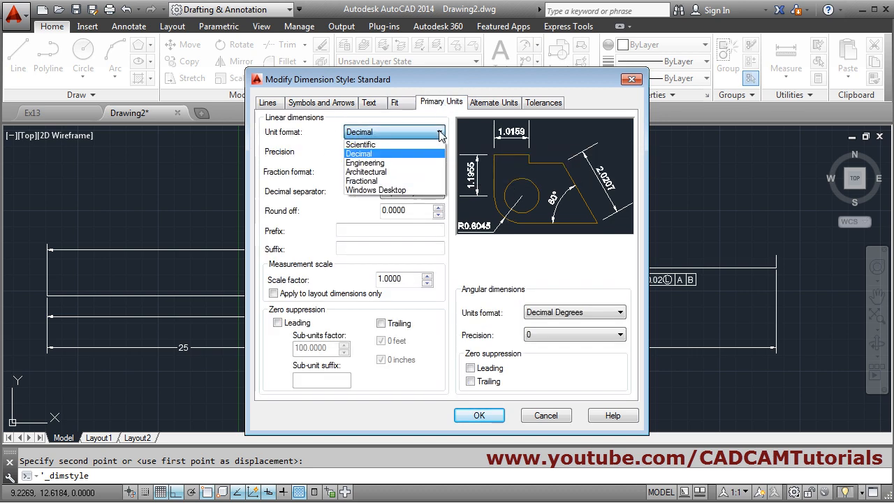
pyautogui.click(440, 132)
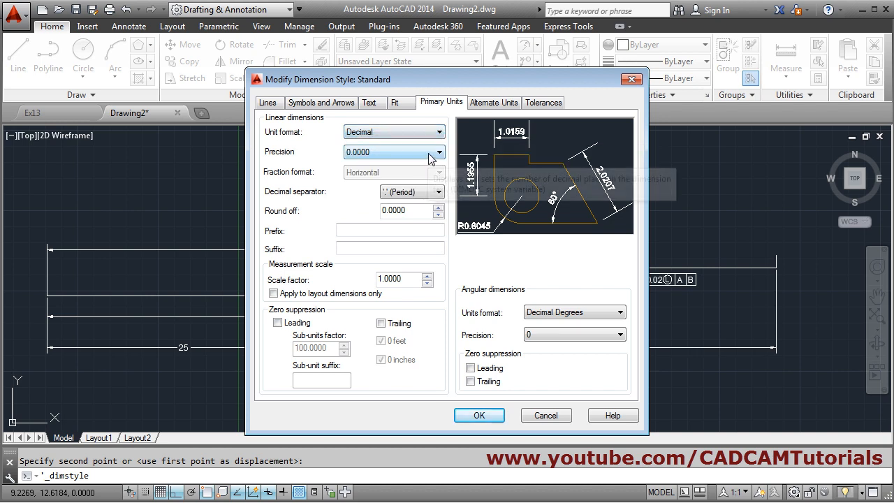
pyautogui.click(431, 155)
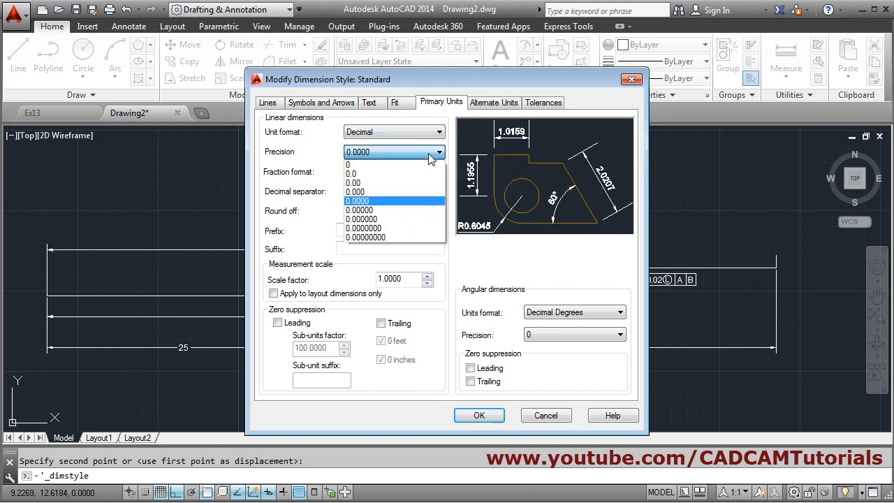
pyautogui.click(364, 183)
pyautogui.click(375, 153)
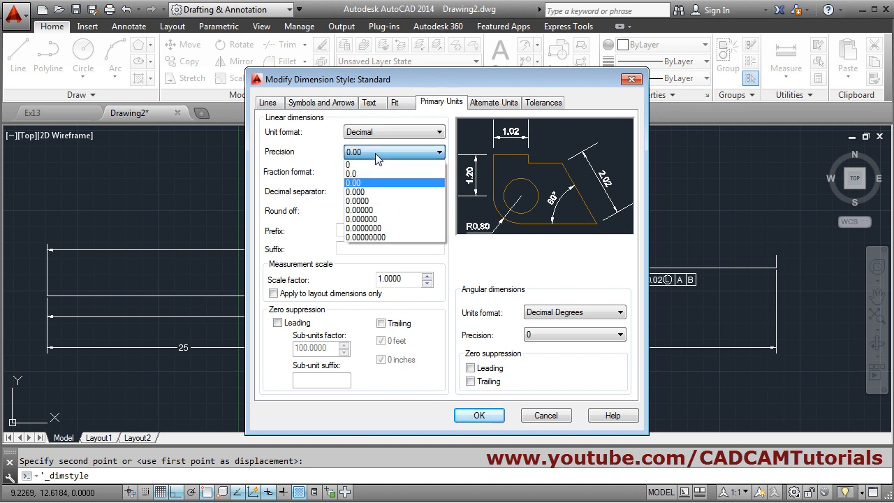
pyautogui.click(360, 162)
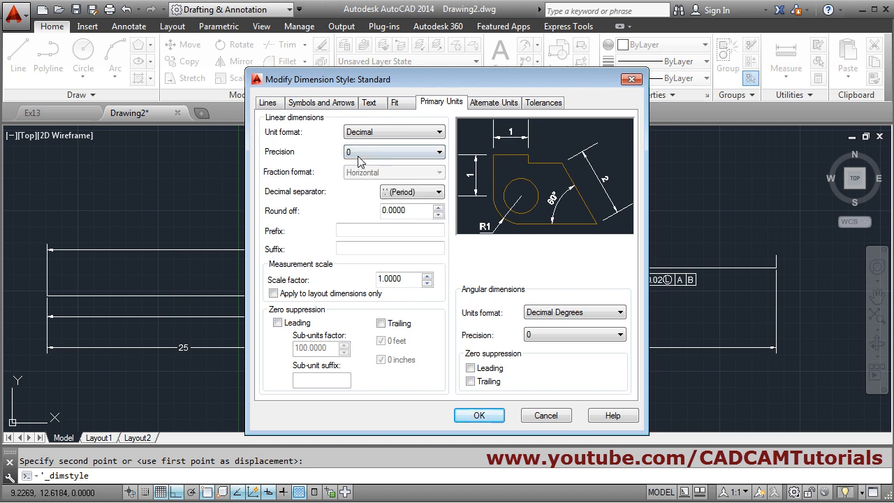
pyautogui.click(367, 152)
pyautogui.click(363, 174)
# Try angular dimension precisions of 0.00 and 0.0000, and restore the angular precision to 0
pyautogui.click(558, 335)
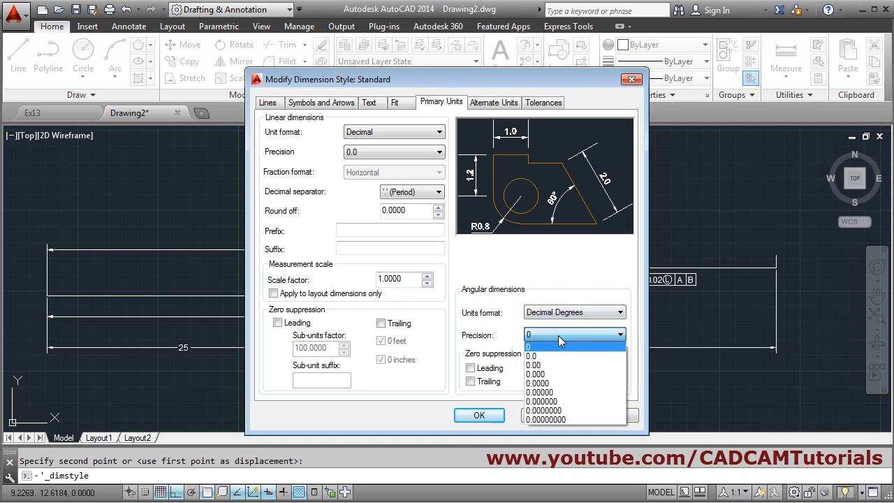
pyautogui.click(555, 368)
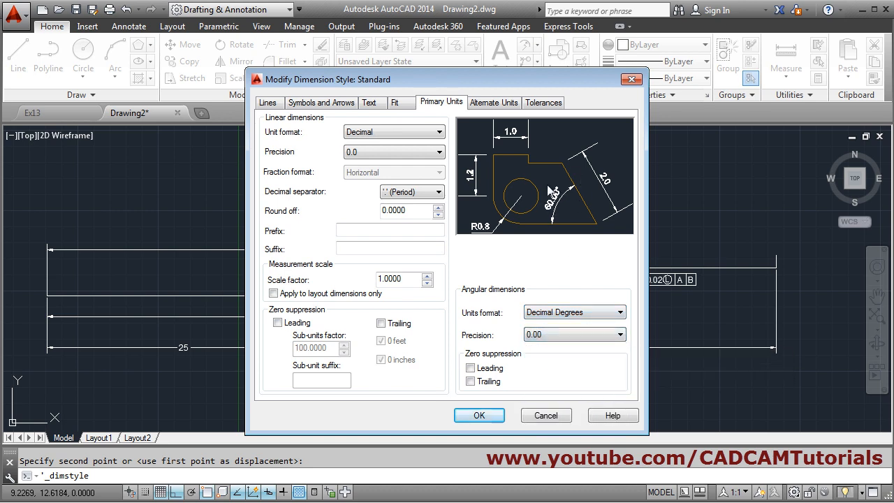
pyautogui.click(556, 334)
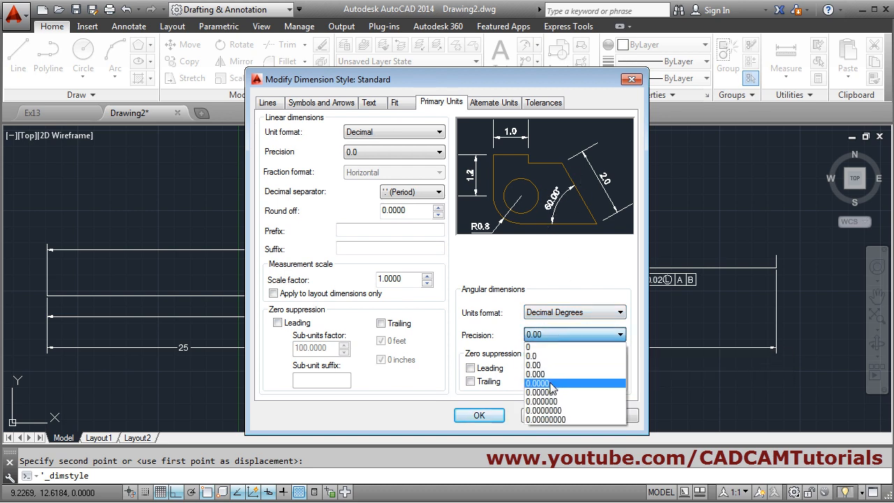
pyautogui.click(561, 381)
pyautogui.click(555, 335)
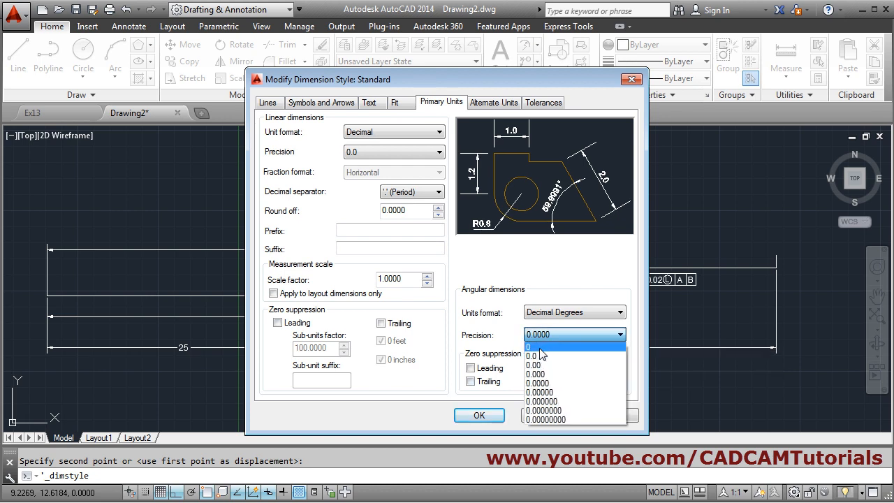
pyautogui.click(541, 344)
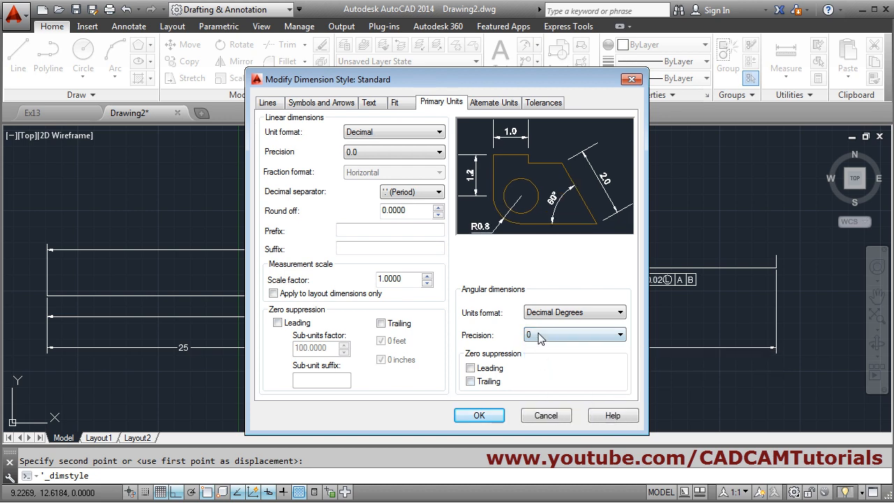
# Try displaying alternate units in Engineering format, and turn the alternate units off again
pyautogui.click(494, 103)
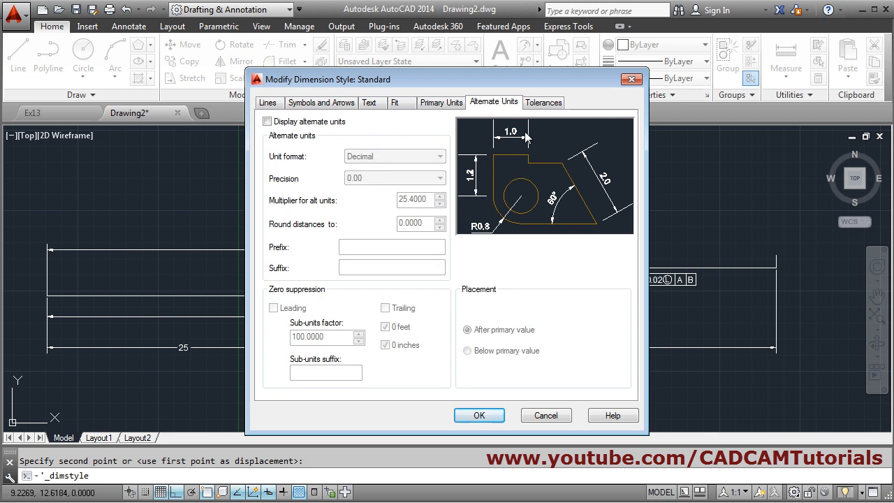
pyautogui.click(268, 122)
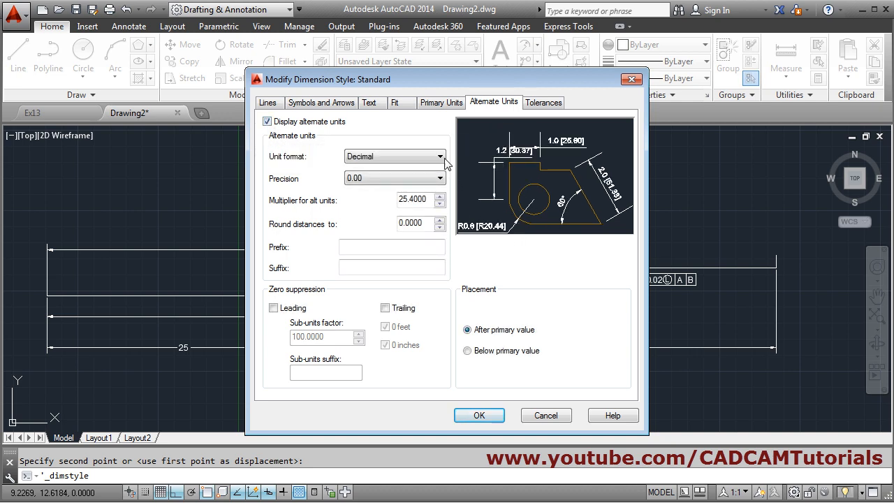
pyautogui.click(440, 157)
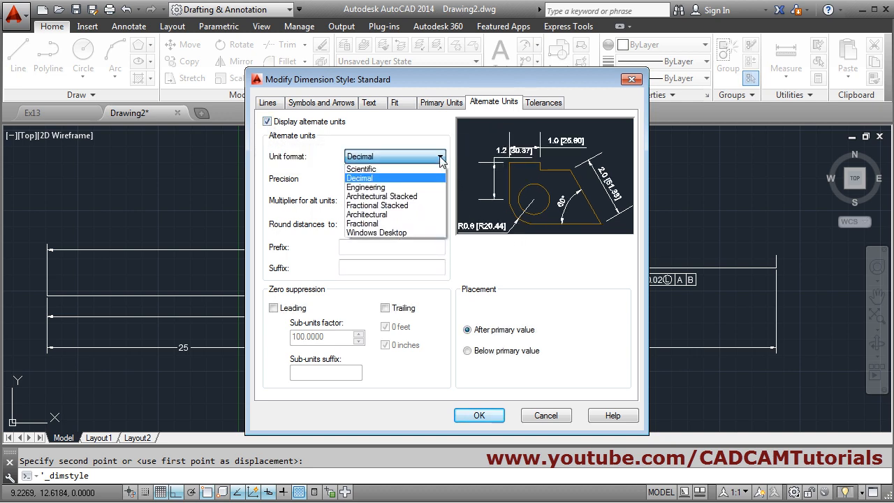
pyautogui.click(390, 188)
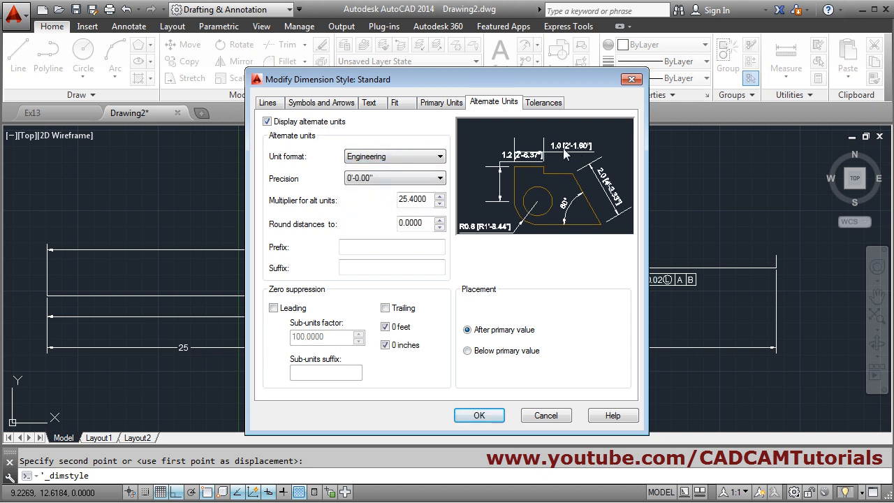
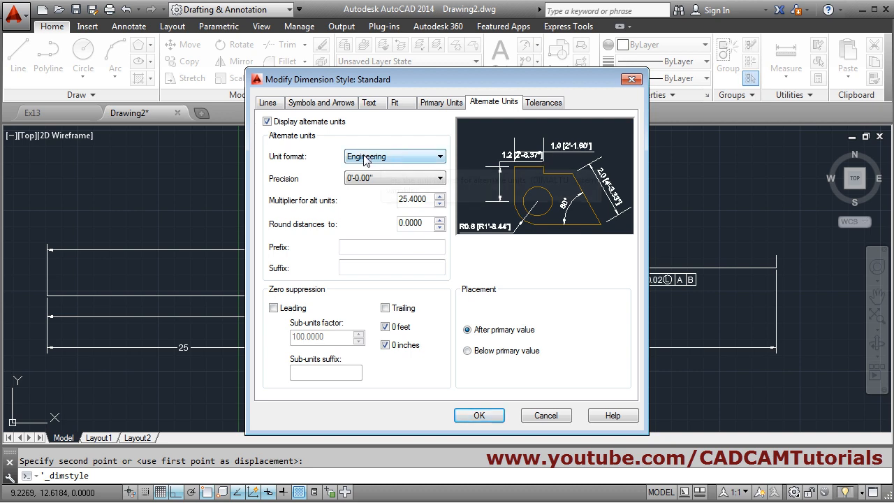
pyautogui.click(268, 122)
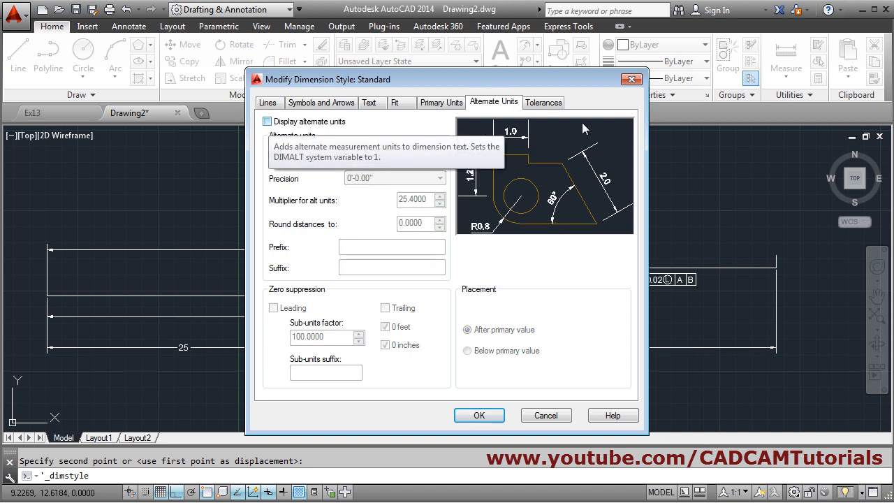
# Accept the changes to the Standard dimension style and close the Dimension Style Manager
pyautogui.click(479, 416)
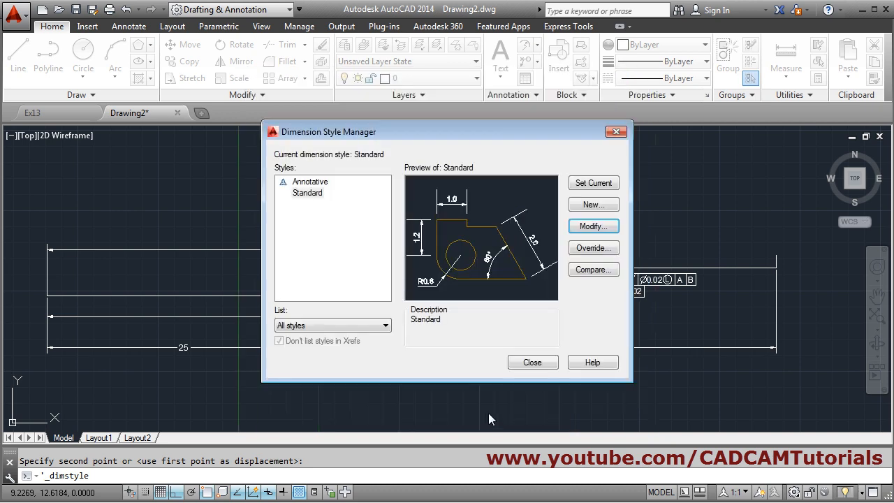
pyautogui.click(533, 364)
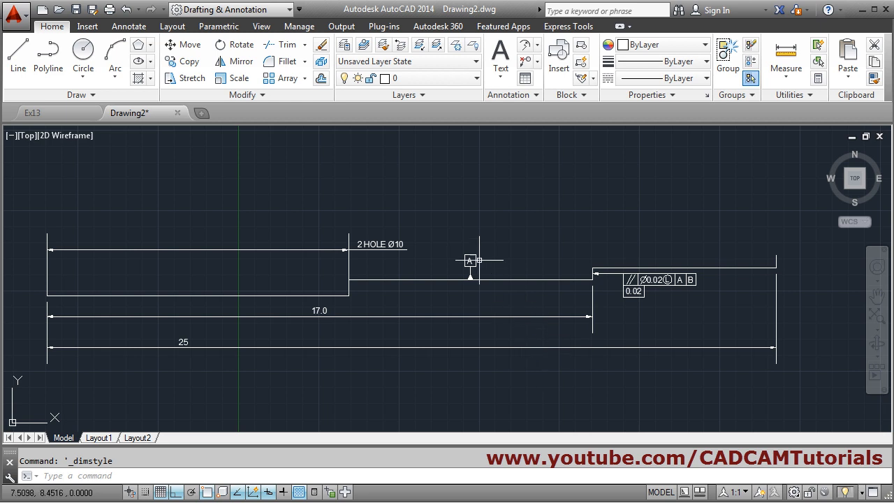
pyautogui.moveTo(493, 255); pyautogui.dragTo(515, 236, button='middle')
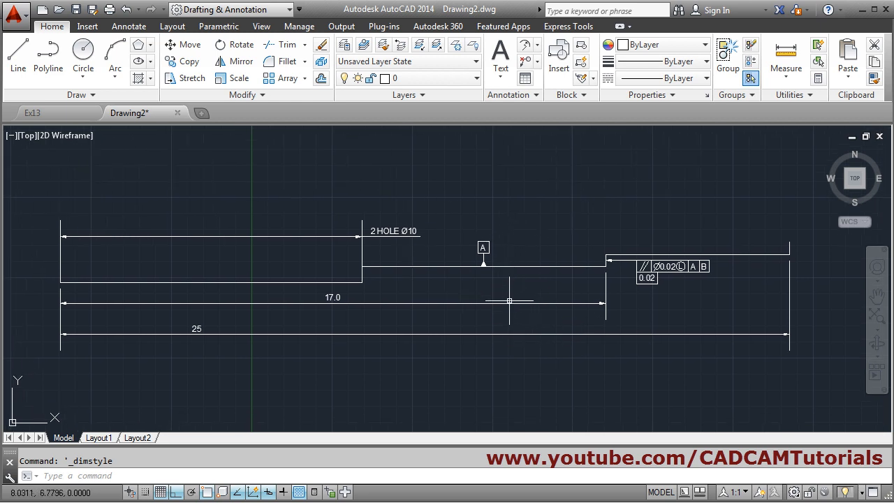
# Switch to the Ex13 drawing and add a radius dimension to the outer arc around the upper-right small hole
pyautogui.click(62, 112)
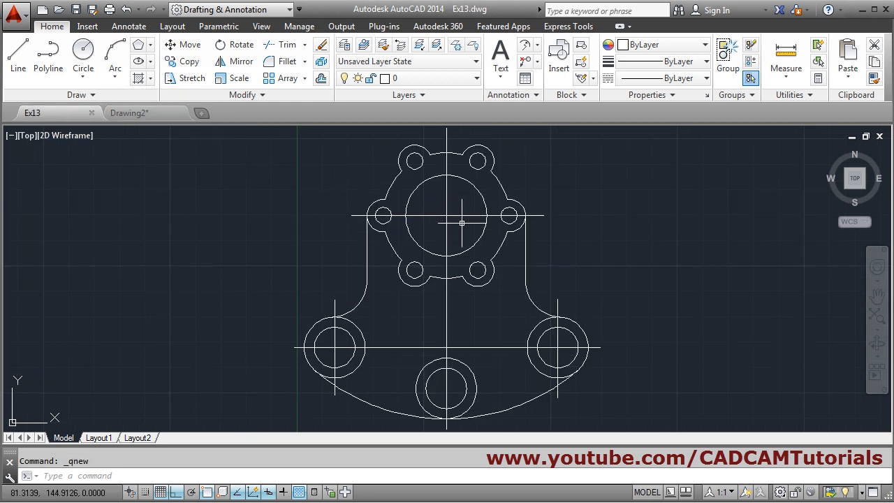
pyautogui.moveTo(464, 329); pyautogui.dragTo(463, 331, button='middle')
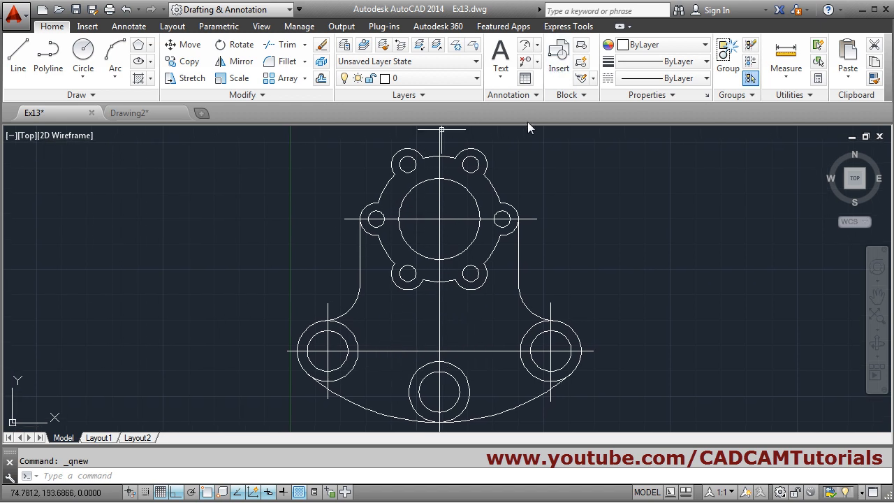
pyautogui.click(539, 45)
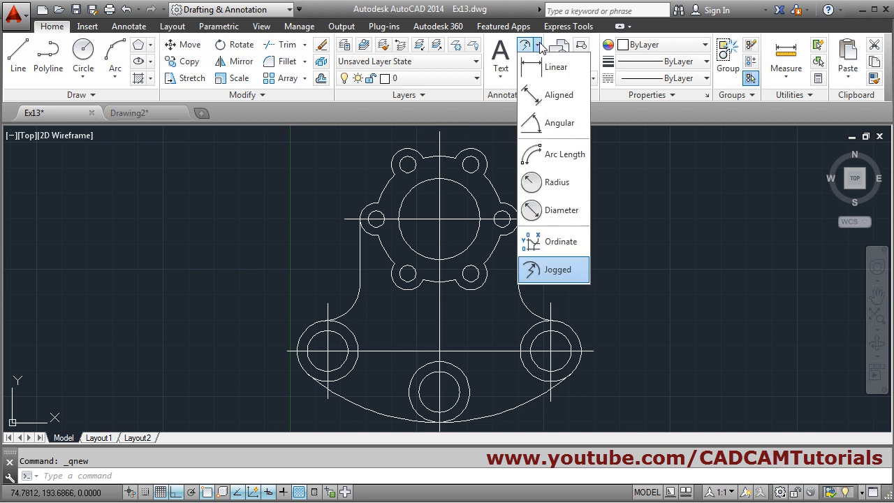
pyautogui.click(565, 182)
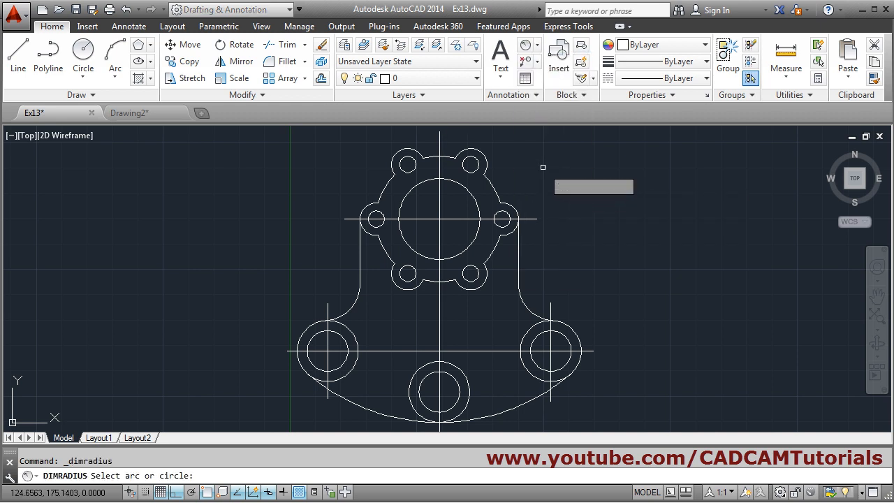
pyautogui.click(478, 158)
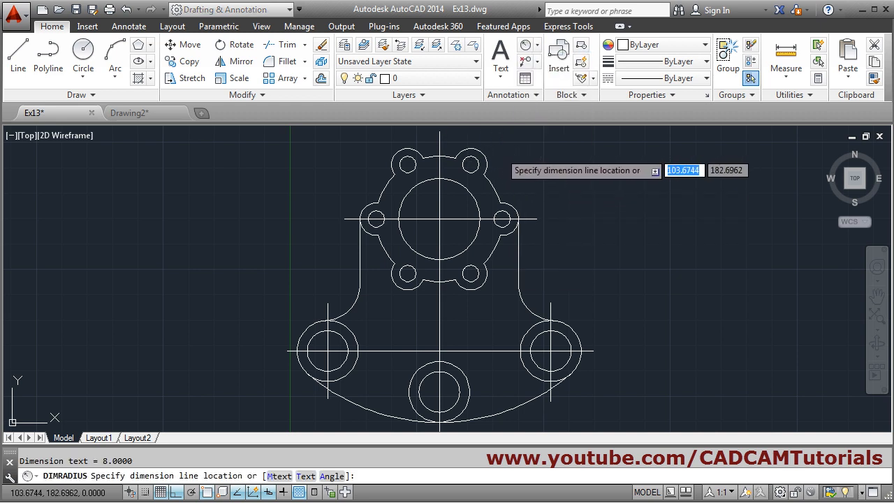
pyautogui.click(501, 151)
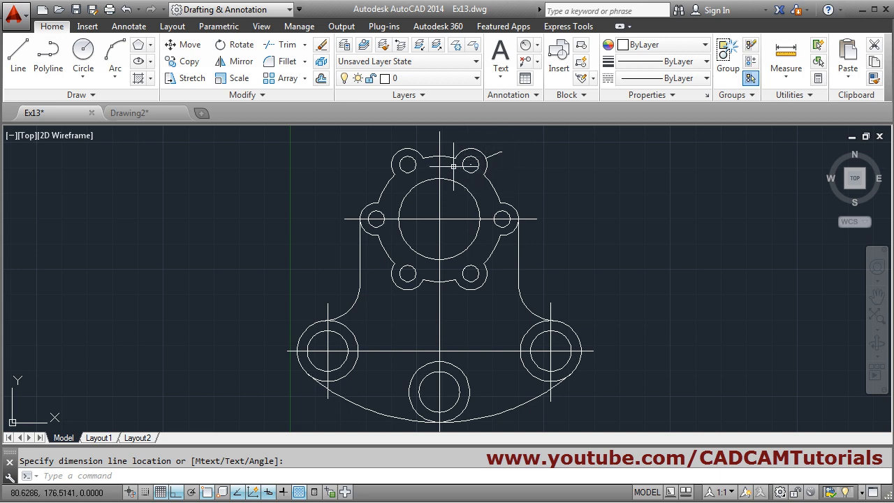
# Examine the radius dimension's text and arrowhead size at the upper-right small hole relative to the whole part
pyautogui.scroll(8, 500, 151)
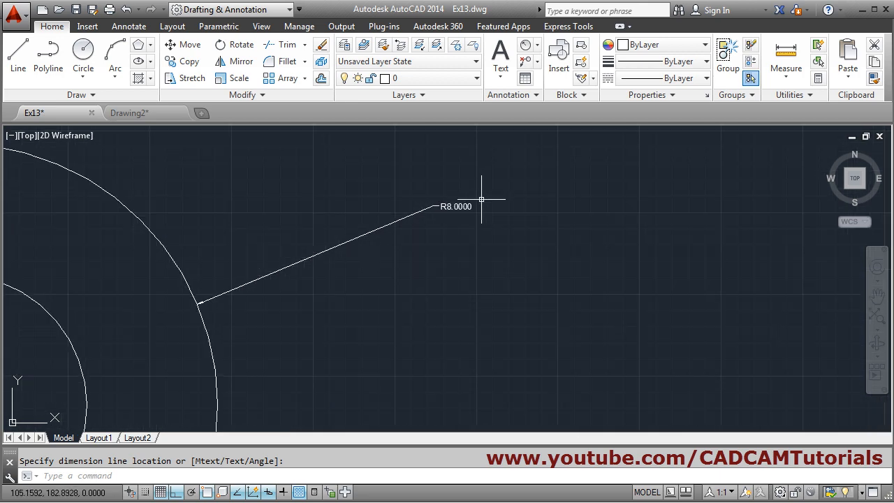
pyautogui.scroll(-5, 532, 203)
pyautogui.scroll(4, 441, 242)
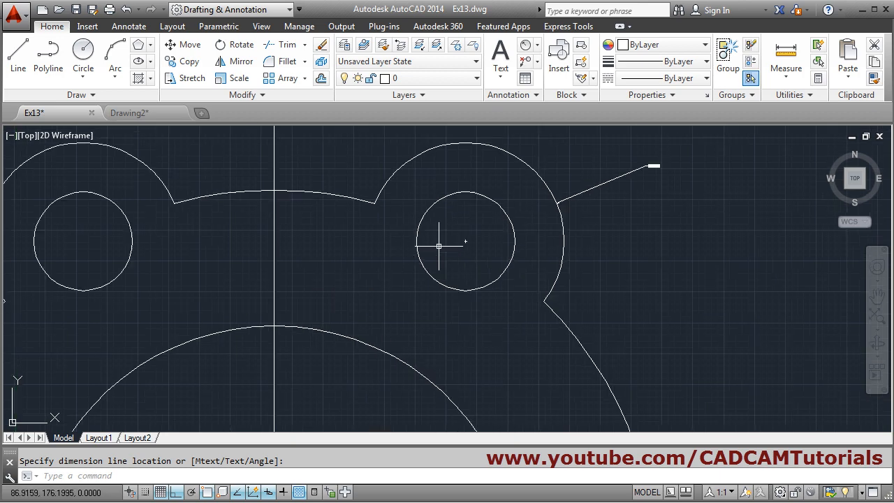
pyautogui.scroll(-6, 477, 244)
pyautogui.scroll(3, 545, 206)
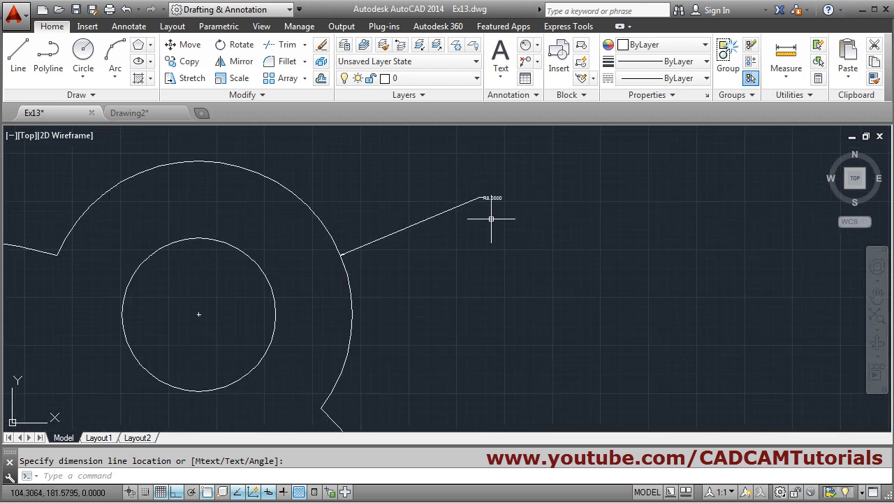
pyautogui.scroll(-6, 492, 210)
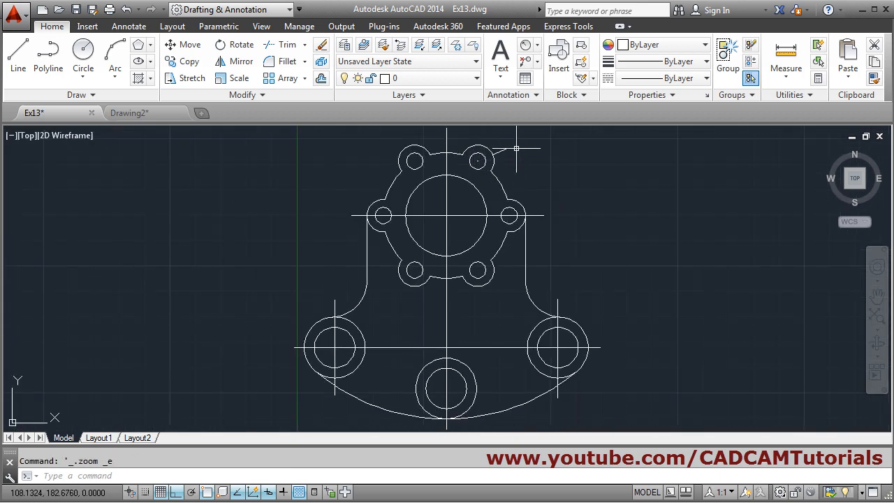
# Set the overall scale for dimension features in the Standard dimension style to 10
pyautogui.click(534, 96)
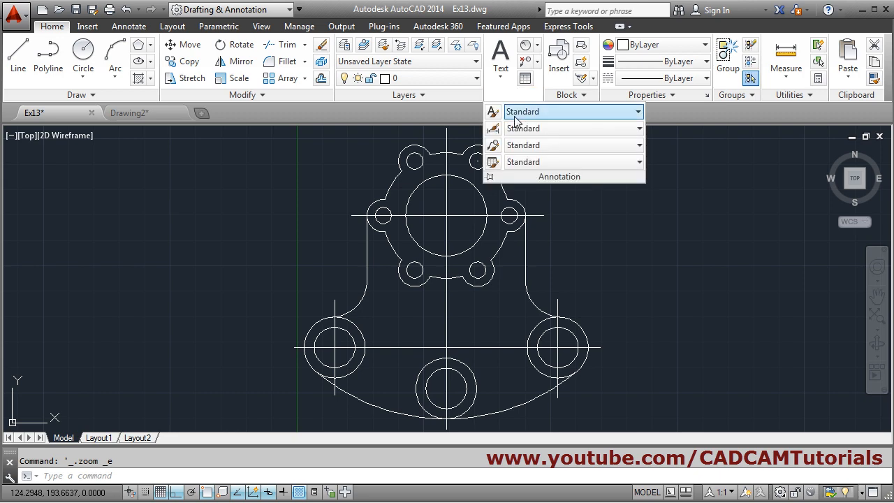
pyautogui.click(492, 129)
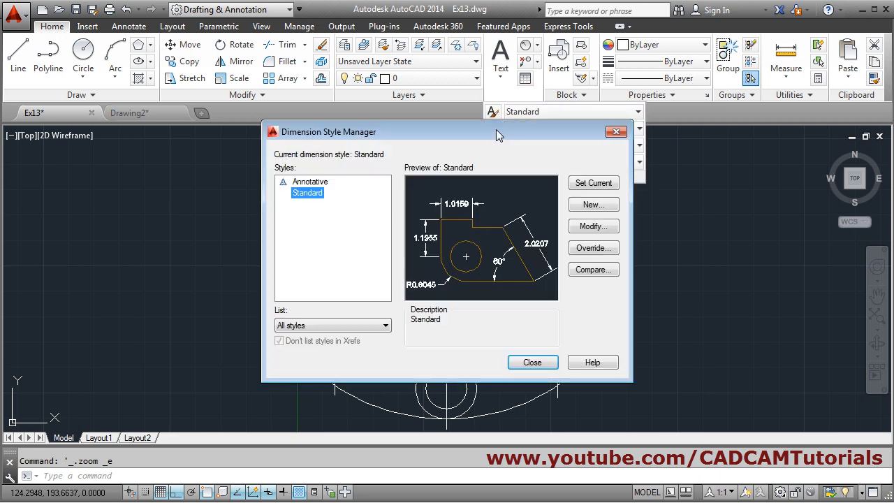
pyautogui.click(593, 226)
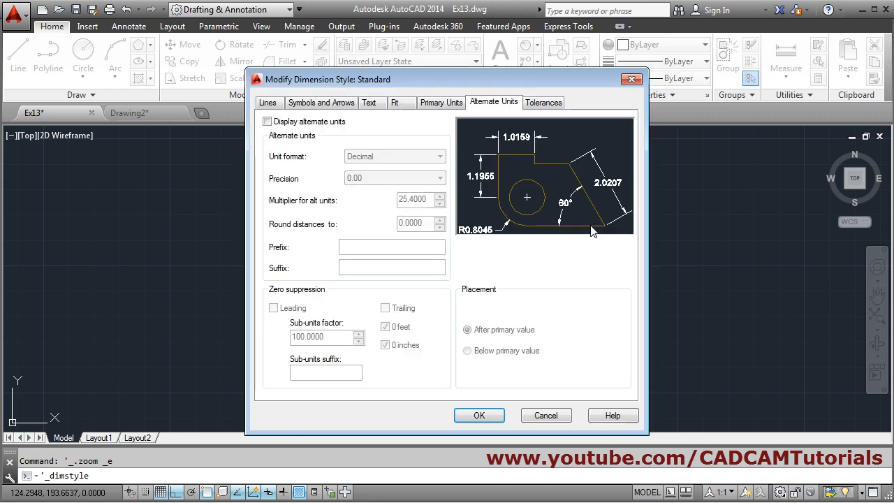
pyautogui.click(396, 104)
pyautogui.moveTo(608, 291); pyautogui.dragTo(574, 292)
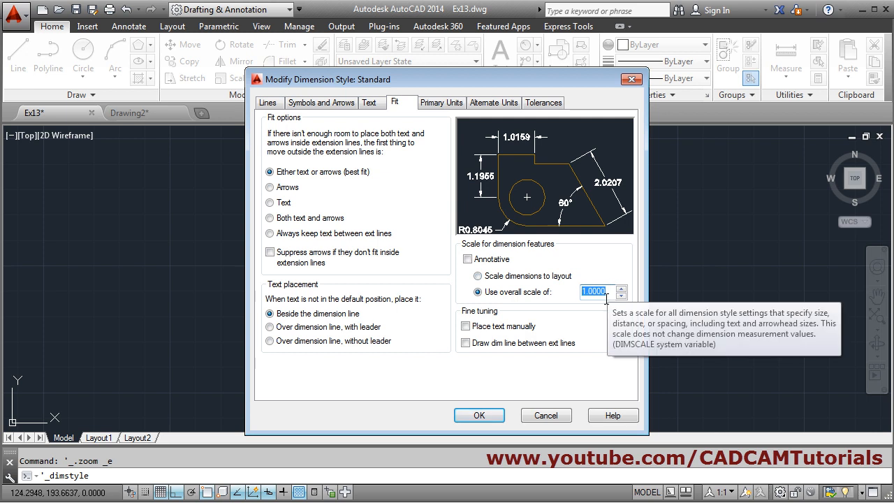
pyautogui.write('1')
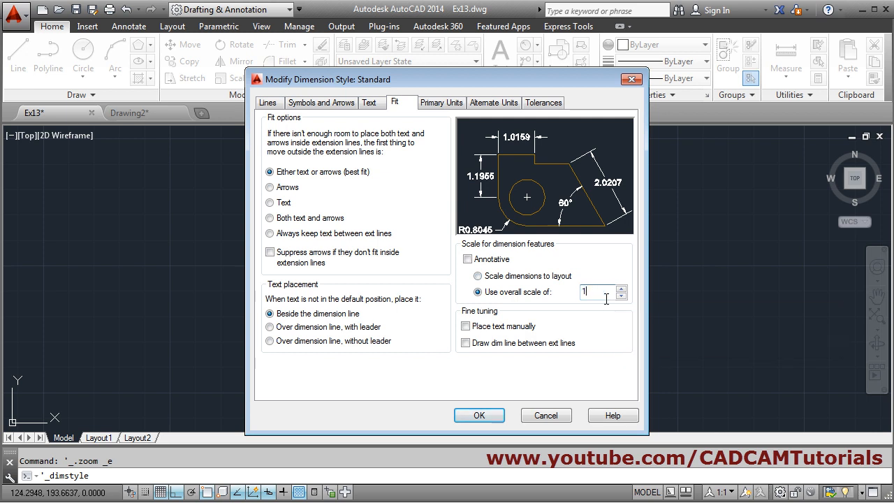
pyautogui.write('0')
pyautogui.click(480, 416)
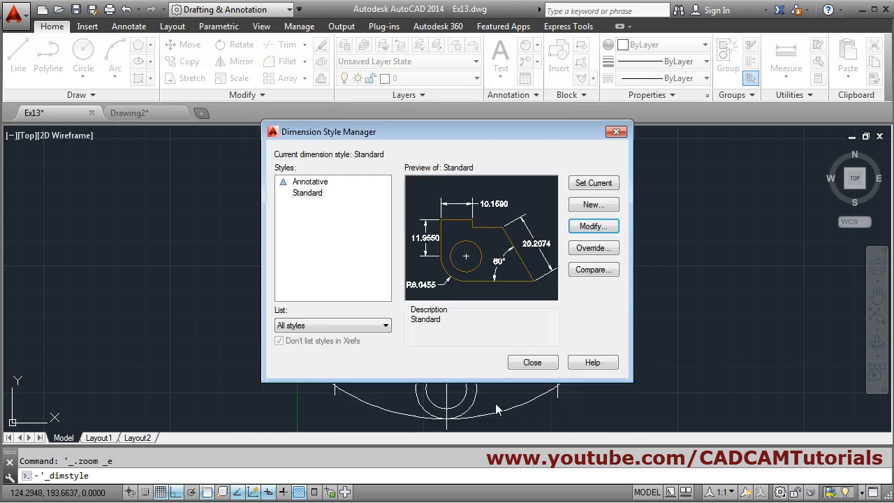
pyautogui.click(532, 363)
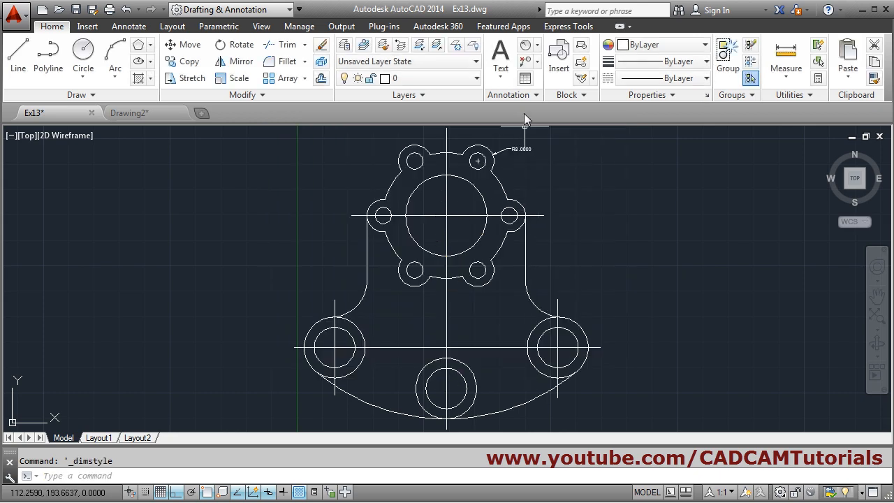
# Set the Standard dimension style's overall scale for dimension features to 15 and close the Dimension Style Manager
pyautogui.scroll(4, 528, 122)
pyautogui.scroll(-4, 440, 213)
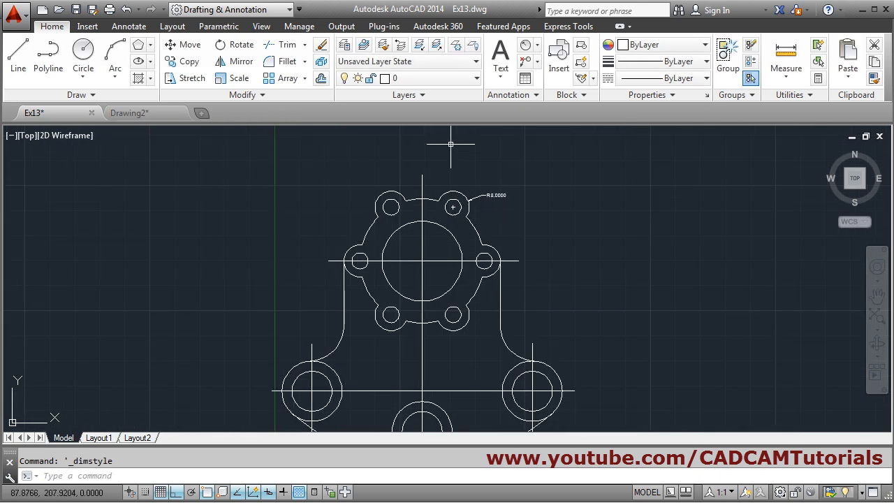
pyautogui.scroll(4, 482, 204)
pyautogui.click(520, 95)
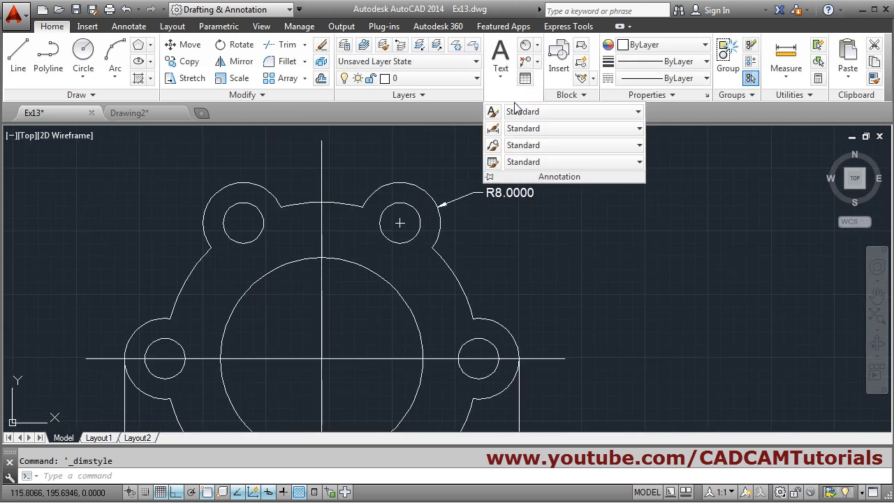
pyautogui.click(493, 129)
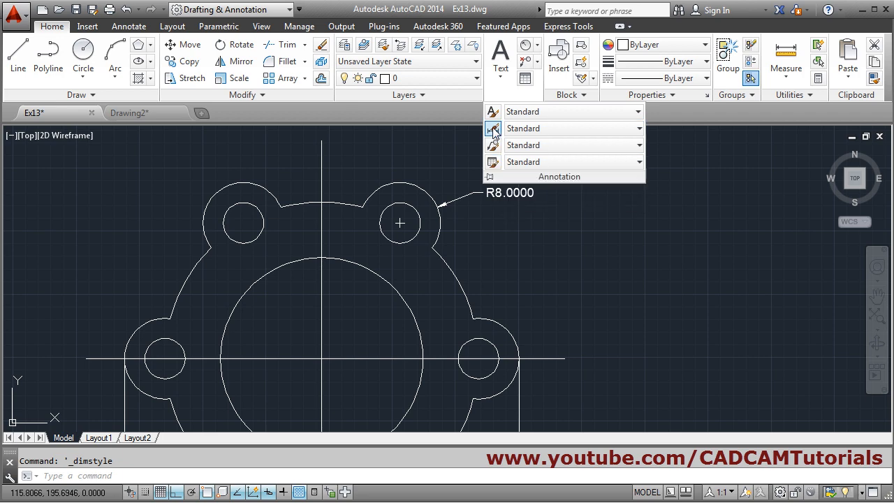
pyautogui.click(590, 227)
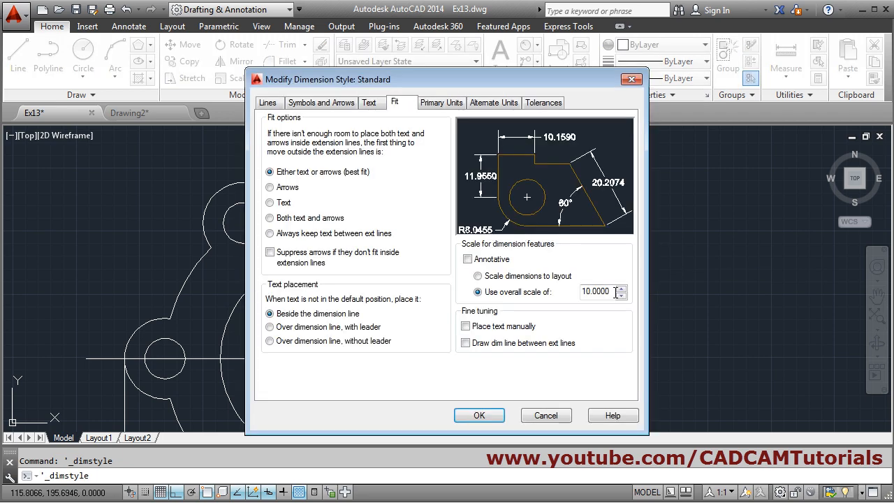
pyautogui.moveTo(614, 292); pyautogui.dragTo(561, 294)
pyautogui.write('1')
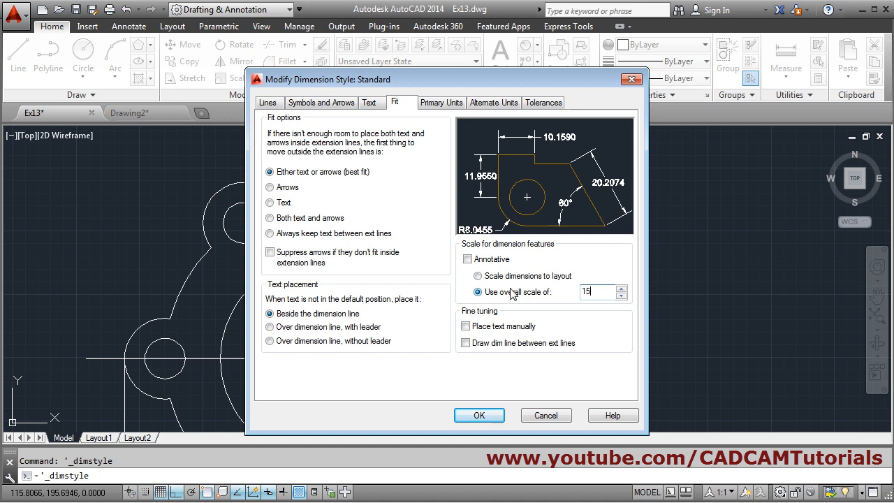
pyautogui.write('5')
pyautogui.click(479, 415)
pyautogui.click(533, 362)
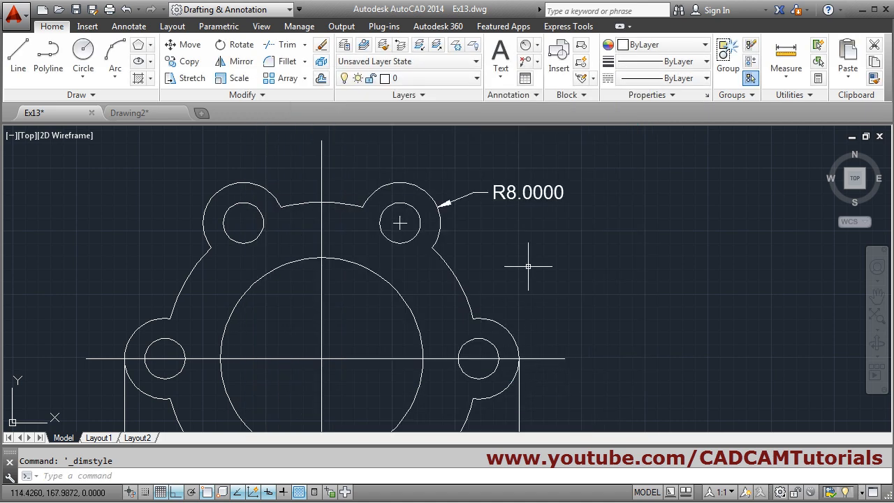
# Add a diameter dimension to the upper-left small hole, placing its text outside the part, up and to the left of the hole
pyautogui.scroll(2, 529, 252)
pyautogui.scroll(-2, 520, 225)
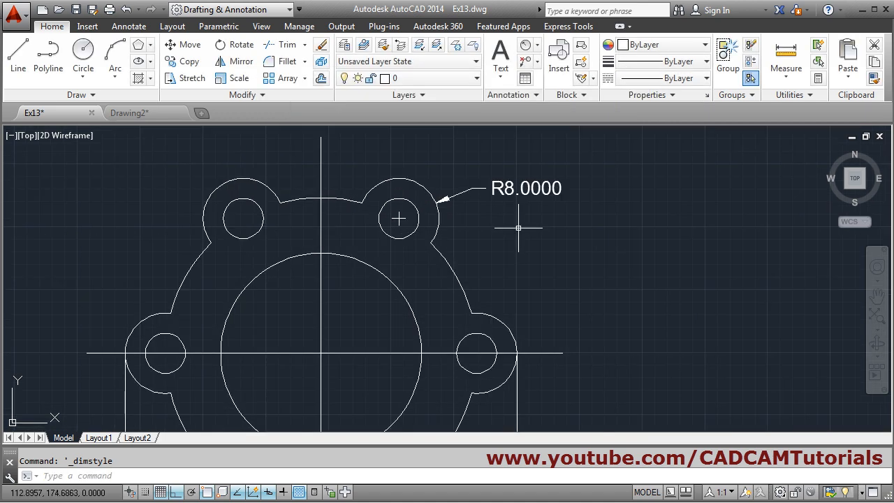
pyautogui.moveTo(508, 289)
pyautogui.mouseDown(button='middle')
pyautogui.moveTo(512, 263)
pyautogui.moveTo(542, 317)
pyautogui.mouseUp(button='middle')
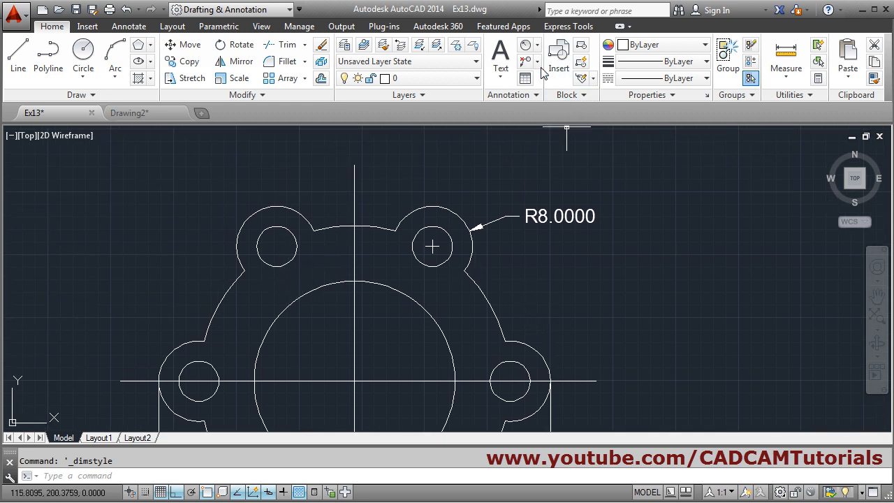
pyautogui.click(537, 45)
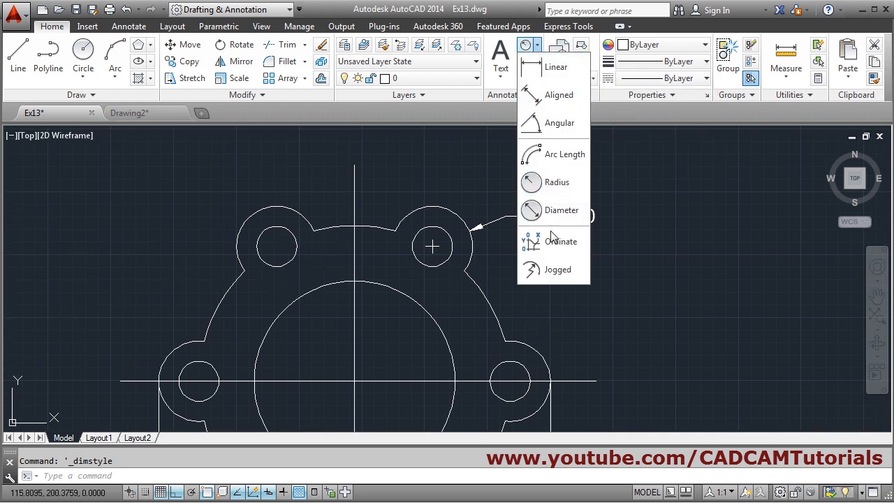
pyautogui.click(553, 210)
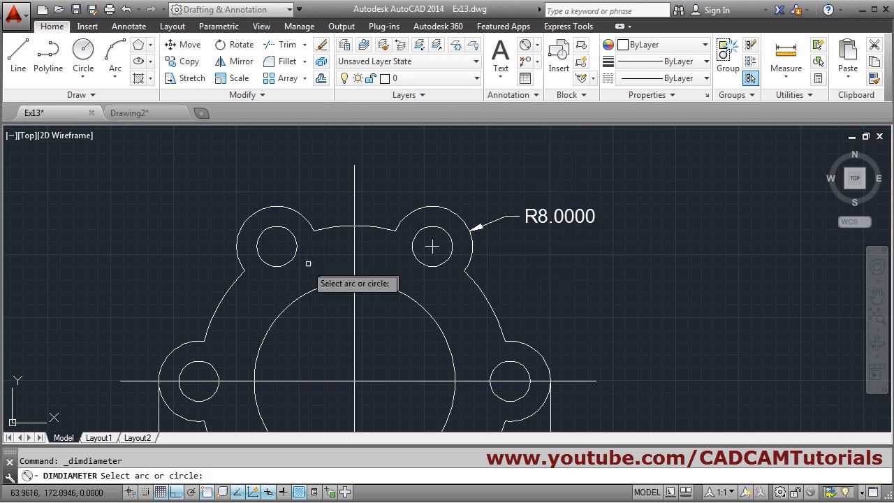
pyautogui.click(259, 241)
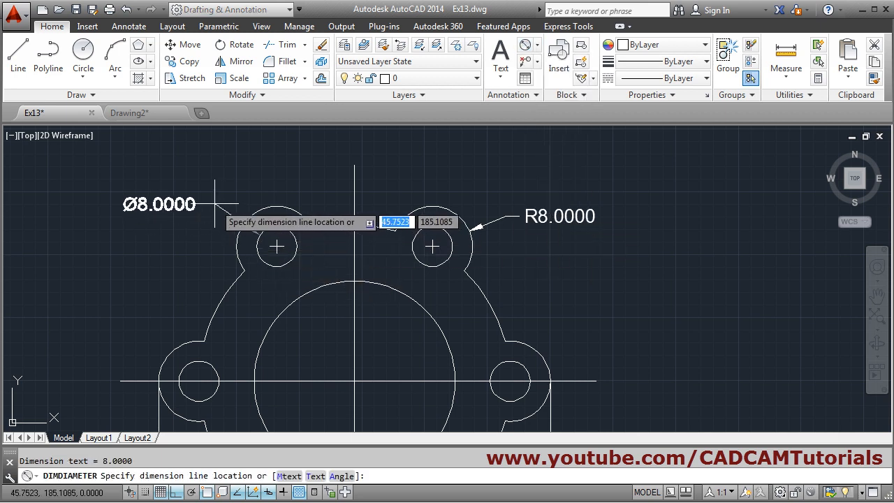
pyautogui.click(214, 204)
pyautogui.scroll(-1, 251, 247)
pyautogui.scroll(1, 215, 214)
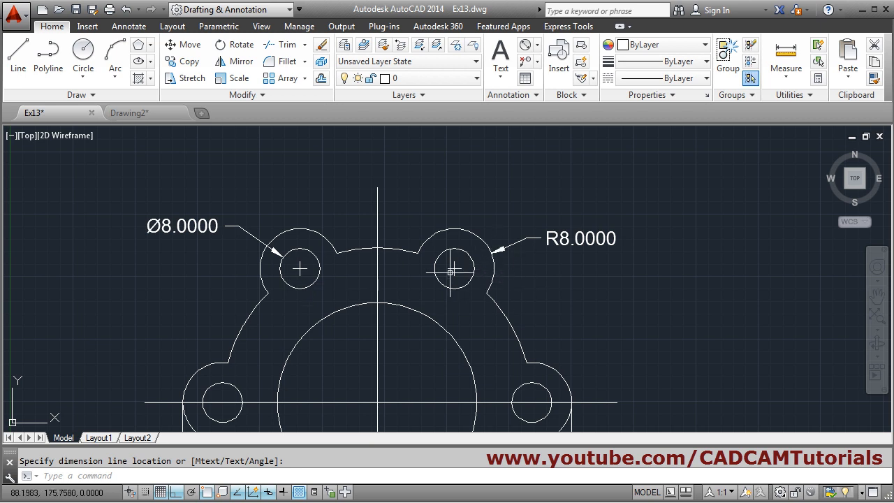
# Make the Standard dimension style draw dimension lines between extension lines, and set its linear precision to 0
pyautogui.click(529, 96)
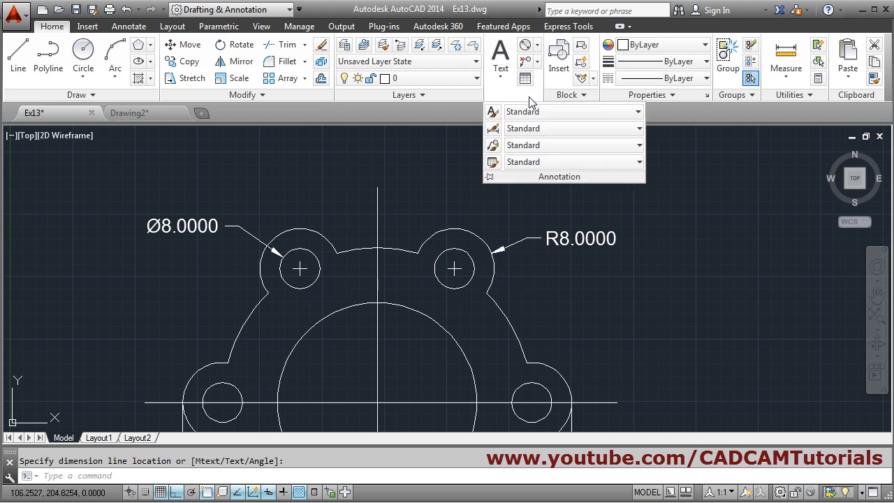
pyautogui.click(493, 131)
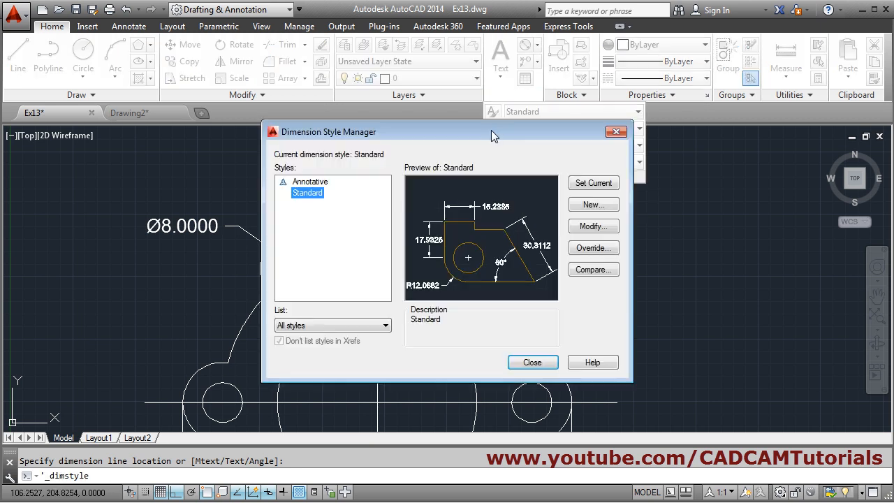
pyautogui.click(594, 226)
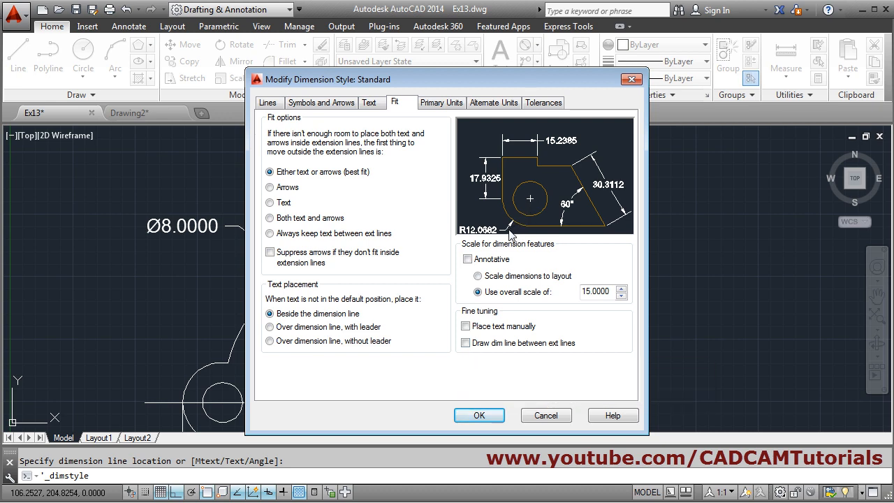
pyautogui.click(466, 343)
pyautogui.click(451, 106)
pyautogui.click(380, 151)
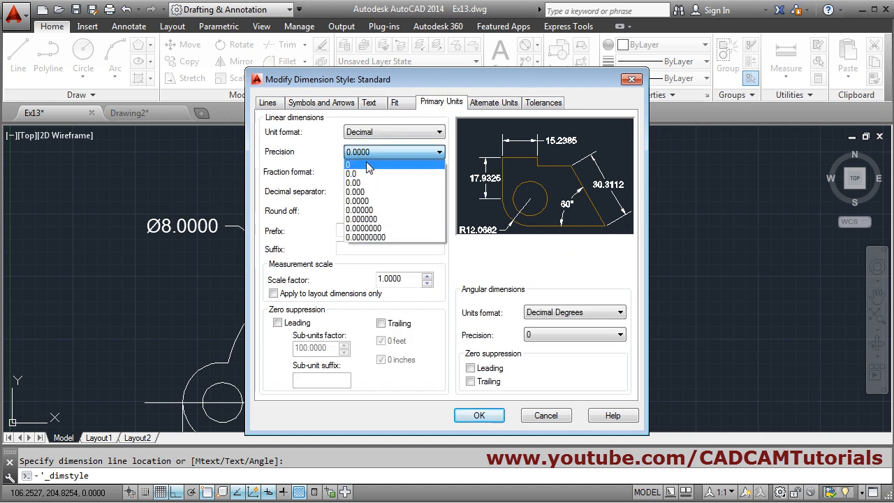
pyautogui.click(367, 165)
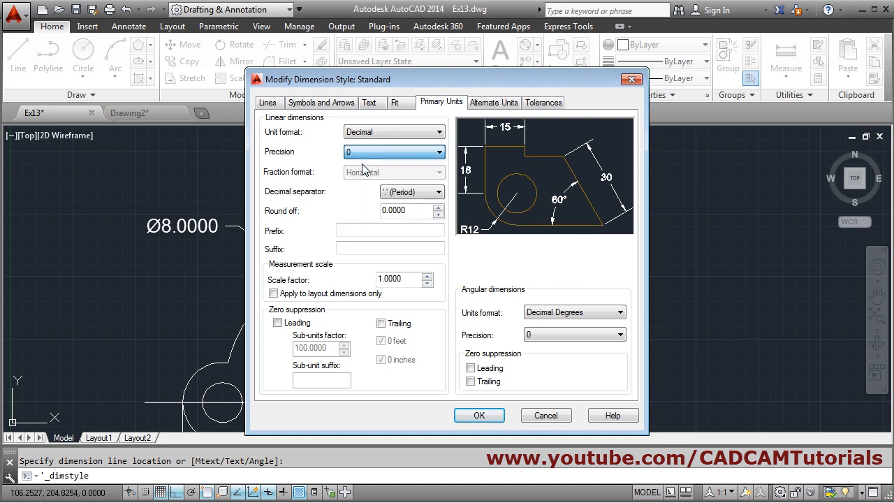
pyautogui.click(482, 416)
pyautogui.click(532, 363)
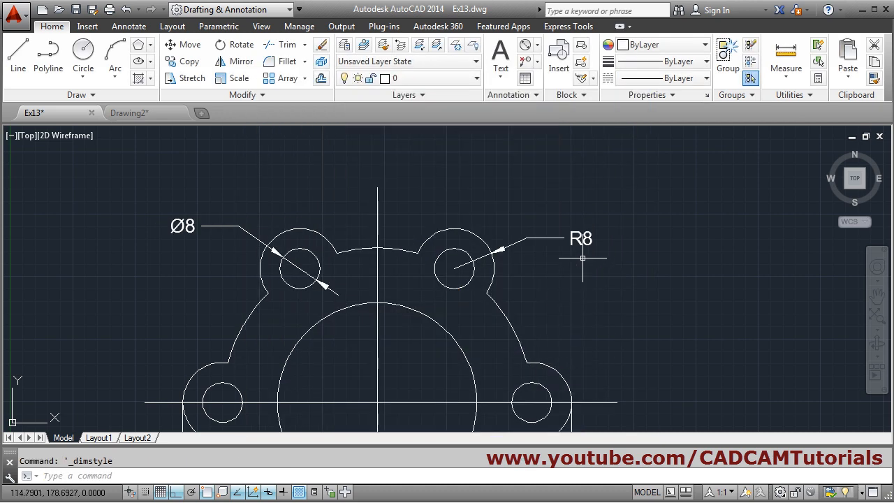
# Edit the upper-left hole's diameter dimension text to read "6 HOLES Ø8", keeping the measured value after the new prefix
pyautogui.moveTo(521, 327)
pyautogui.mouseDown(button='middle')
pyautogui.moveTo(529, 291)
pyautogui.moveTo(580, 318)
pyautogui.mouseUp(button='middle')
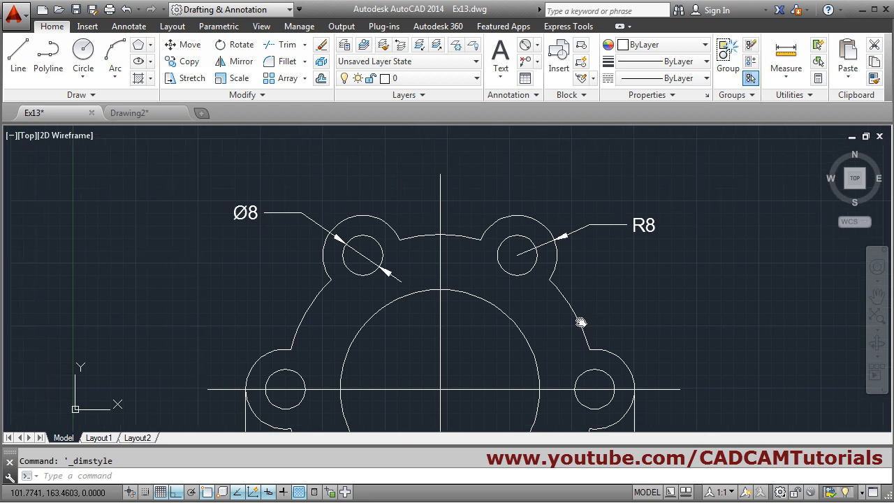
pyautogui.scroll(-3, 419, 281)
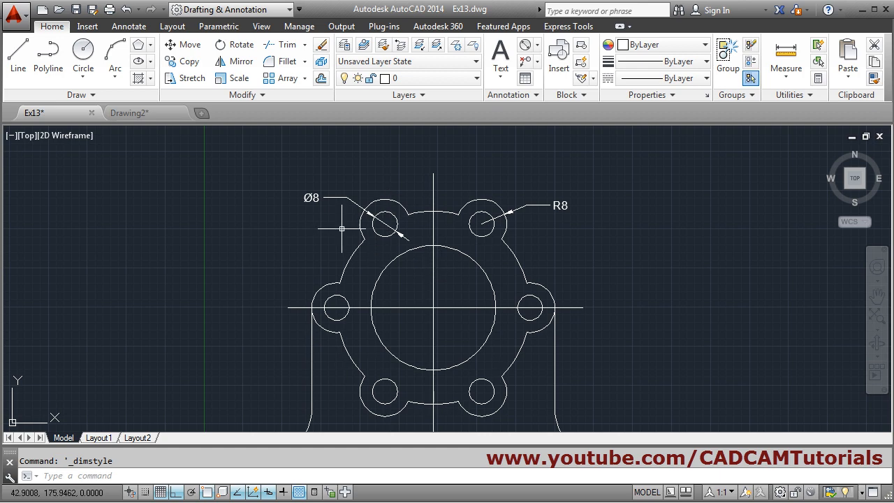
pyautogui.doubleClick(315, 198)
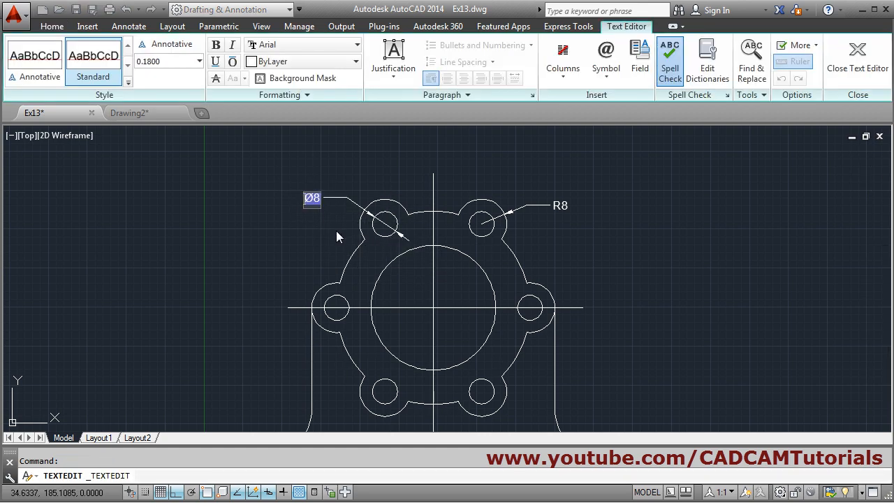
pyautogui.write('2')
pyautogui.press('BackSpace')
pyautogui.write('6 HOLES')
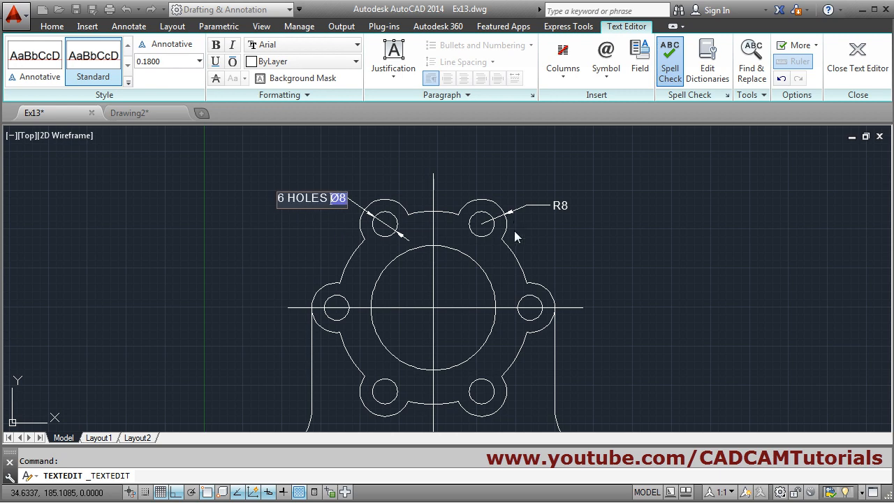
pyautogui.click(542, 236)
pyautogui.moveTo(426, 276); pyautogui.dragTo(394, 255, button='middle')
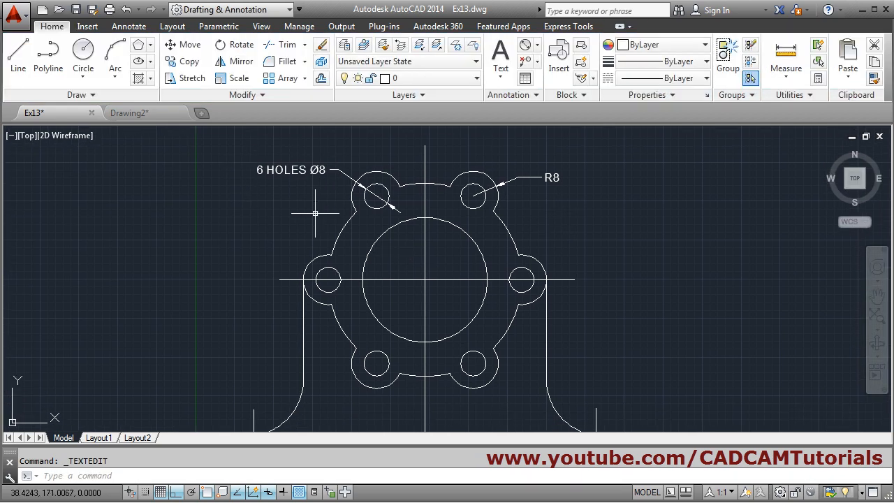
pyautogui.moveTo(475, 237)
pyautogui.mouseDown(button='middle')
pyautogui.moveTo(460, 267)
pyautogui.moveTo(429, 224)
pyautogui.mouseUp(button='middle')
pyautogui.scroll(-4, 454, 237)
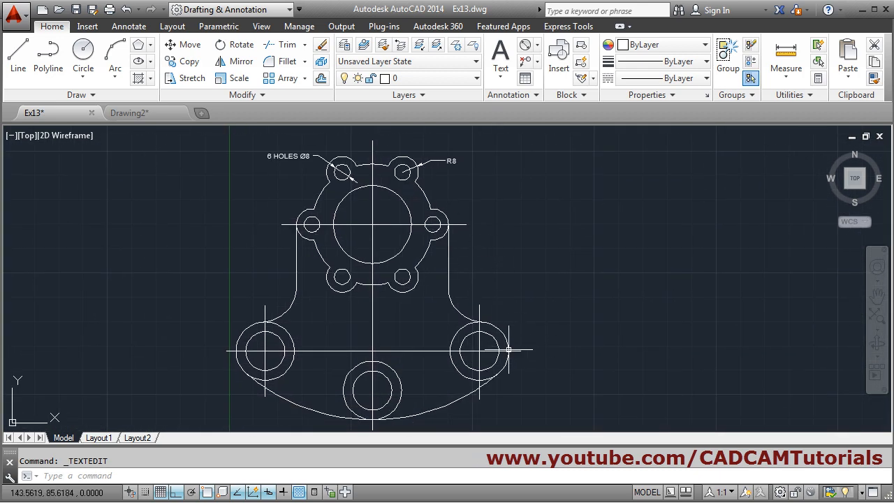
# Add a vertical linear dimension between the upper and lower horizontal centerlines, placing it to the right of the part
pyautogui.click(537, 45)
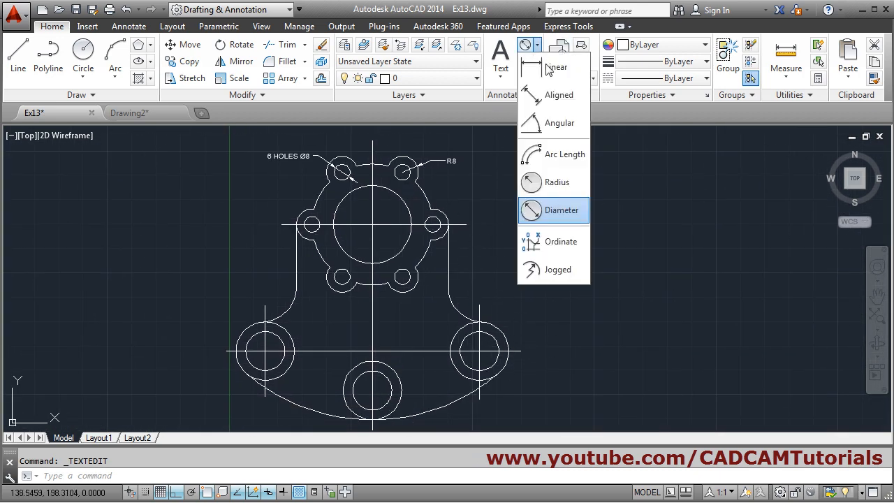
pyautogui.click(549, 66)
pyautogui.click(466, 224)
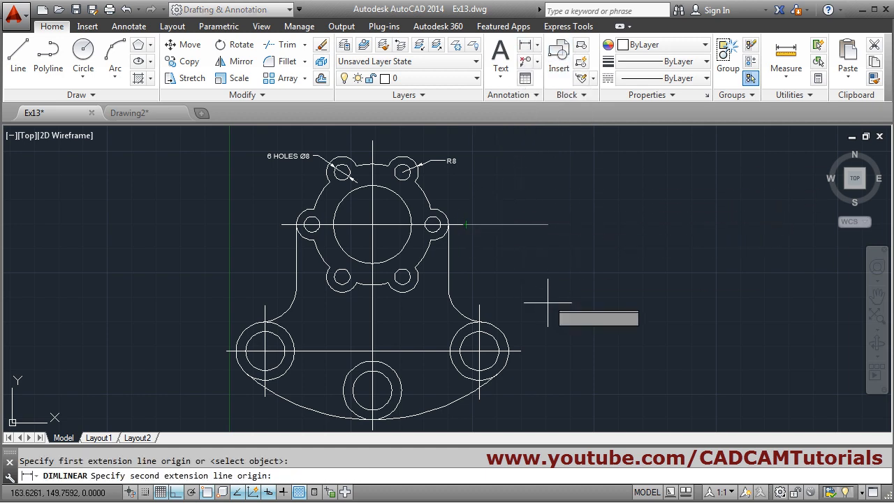
pyautogui.click(520, 351)
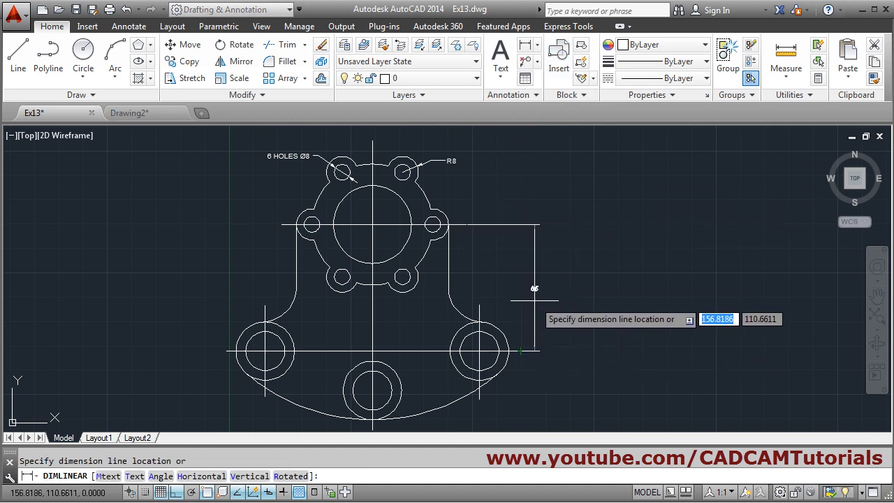
pyautogui.click(537, 295)
# Add a horizontal linear dimension between the centerlines of the lower-left and lower-right circles, placing it below the part
pyautogui.scroll(2, 528, 293)
pyautogui.scroll(-3, 531, 279)
pyautogui.scroll(1, 286, 326)
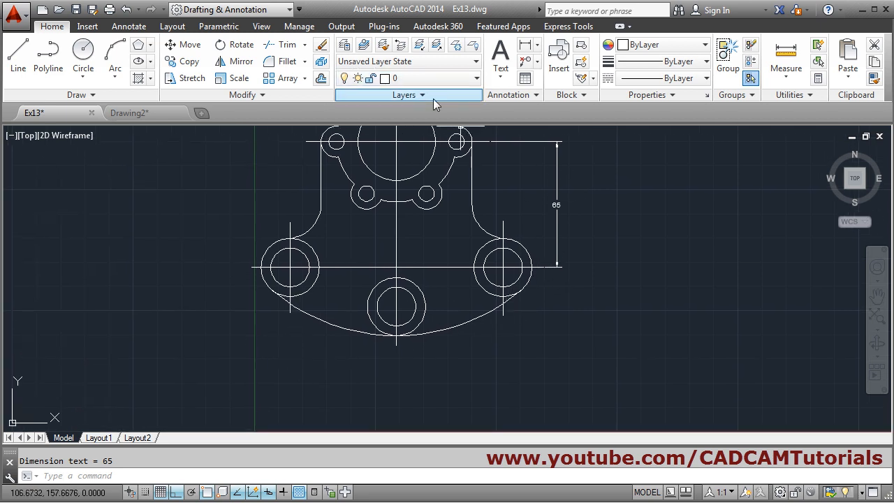
pyautogui.click(525, 52)
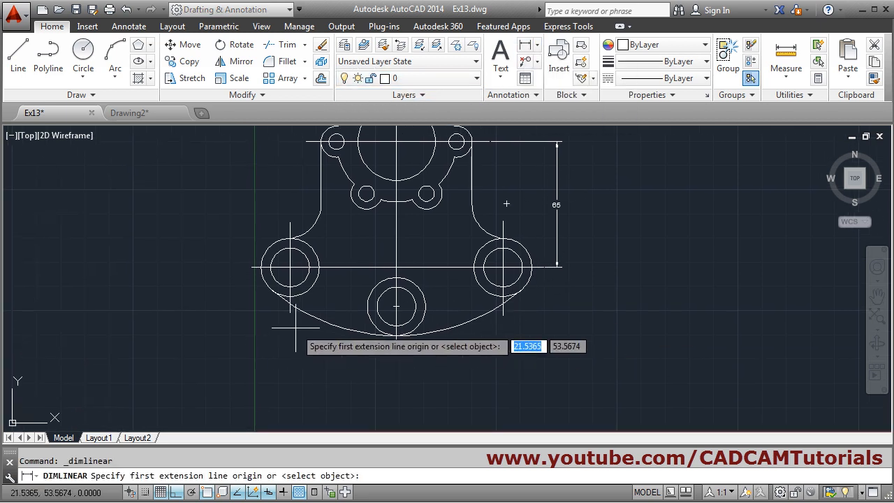
pyautogui.click(290, 311)
pyautogui.click(503, 315)
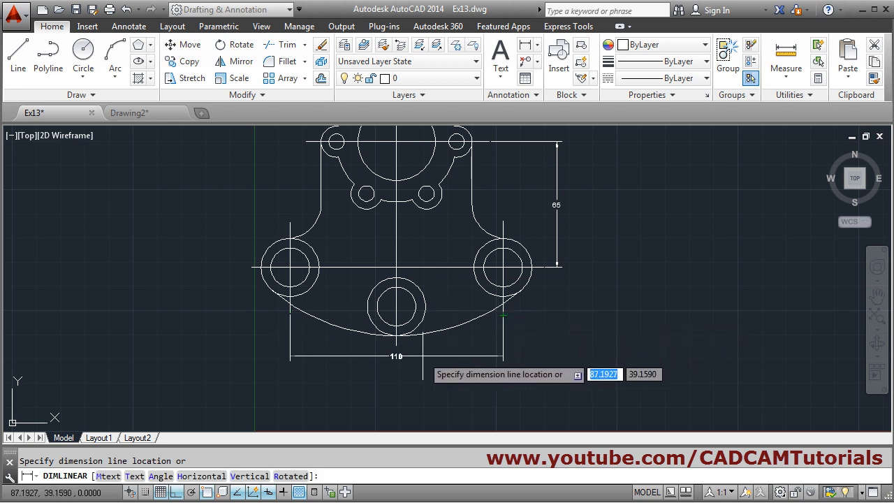
pyautogui.click(396, 361)
# Add a radius dimension to the lower-left outer circle, placing its text outside the part, up and to the left
pyautogui.moveTo(469, 291); pyautogui.dragTo(540, 349, button='middle')
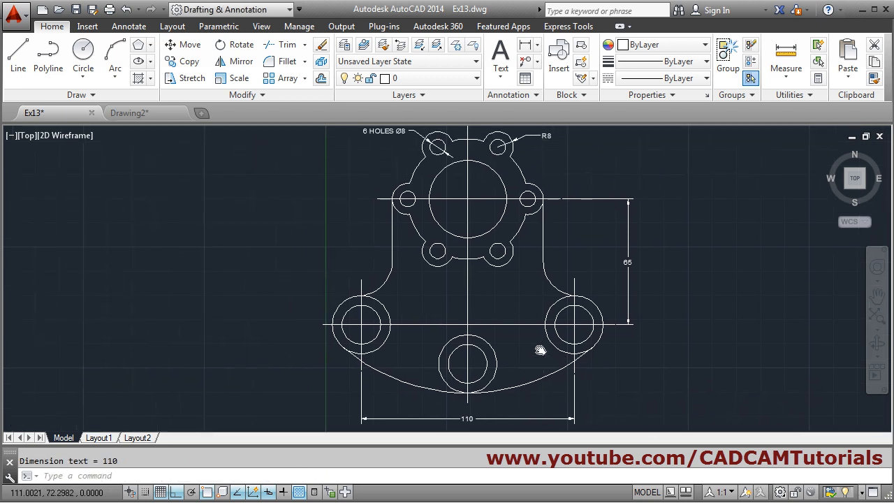
pyautogui.scroll(2, 423, 387)
pyautogui.moveTo(618, 348); pyautogui.dragTo(574, 365, button='middle')
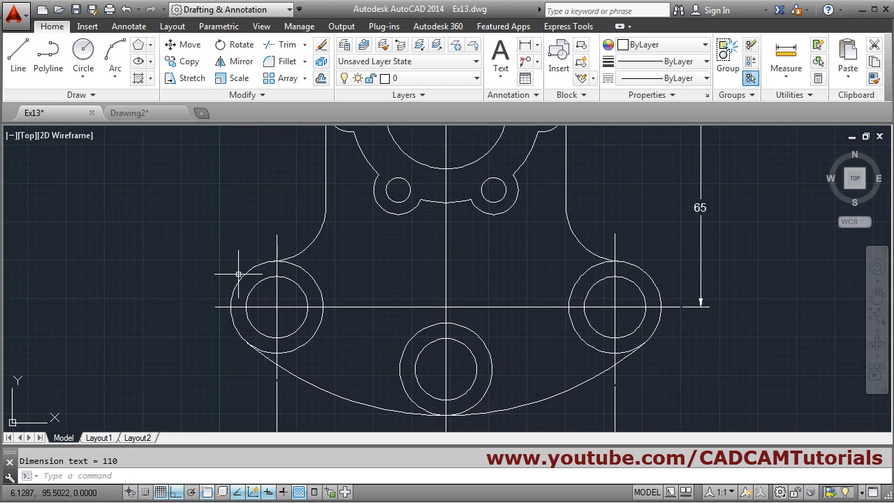
pyautogui.click(537, 46)
pyautogui.click(550, 180)
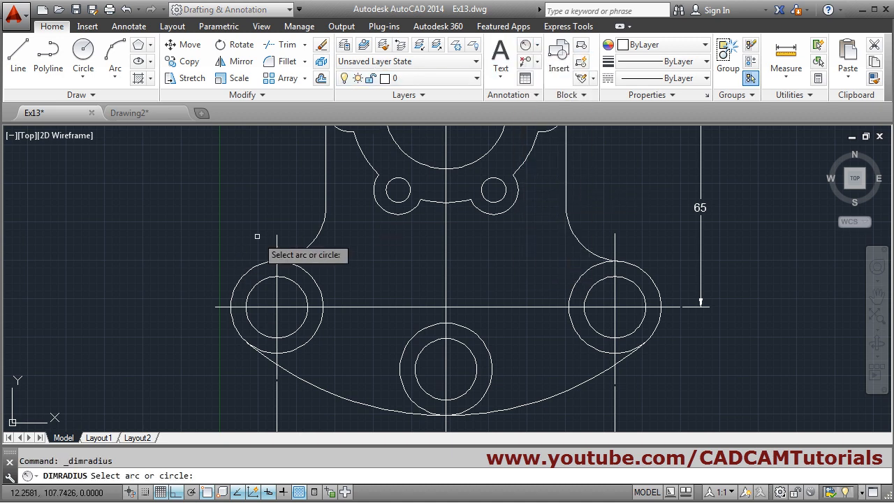
pyautogui.click(253, 268)
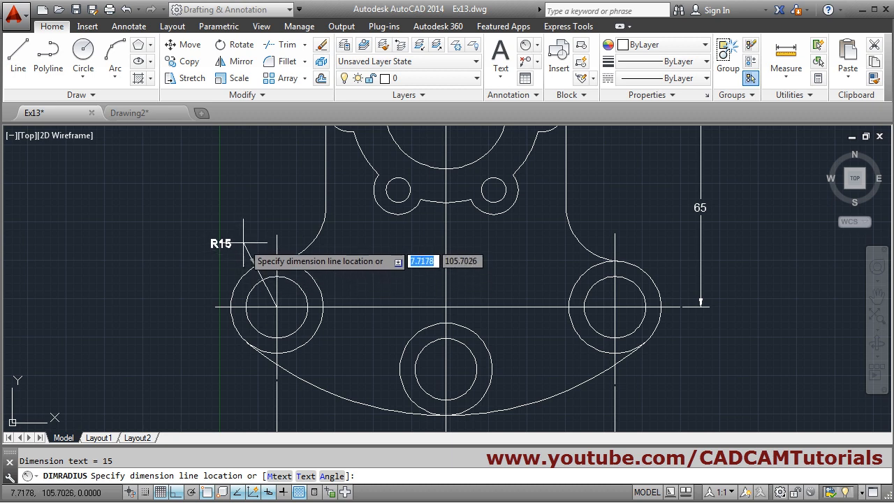
pyautogui.click(239, 240)
# Edit the lower-left circle's radius dimension text to read "3 CIRCLES R15", keeping the measured value after the prefix
pyautogui.moveTo(414, 273); pyautogui.dragTo(480, 292, button='middle')
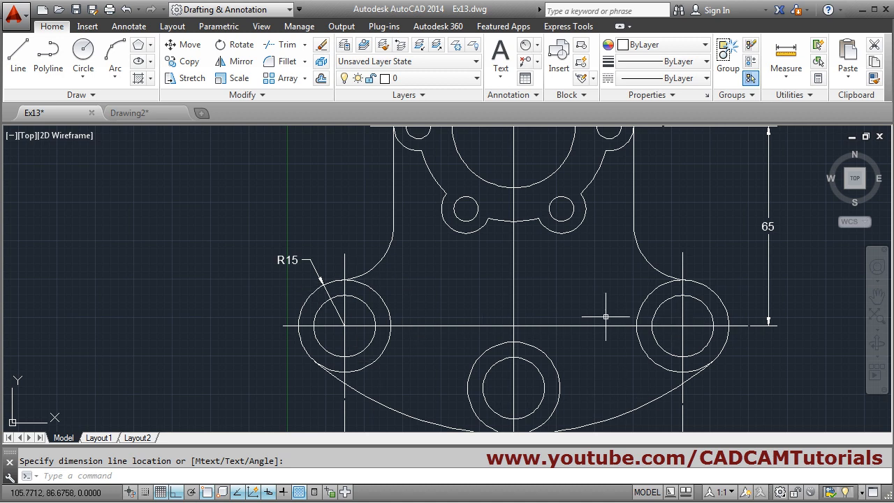
pyautogui.click(296, 261)
pyautogui.doubleClick(288, 261)
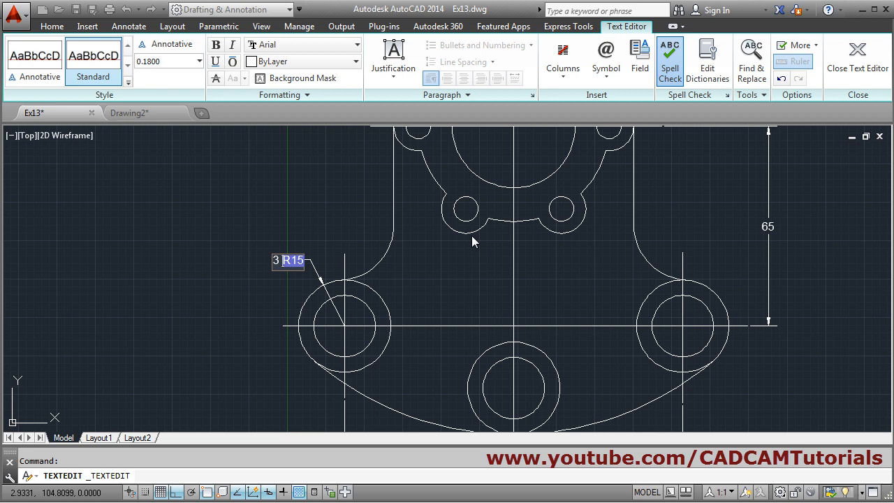
pyautogui.write('3 CIRCLE')
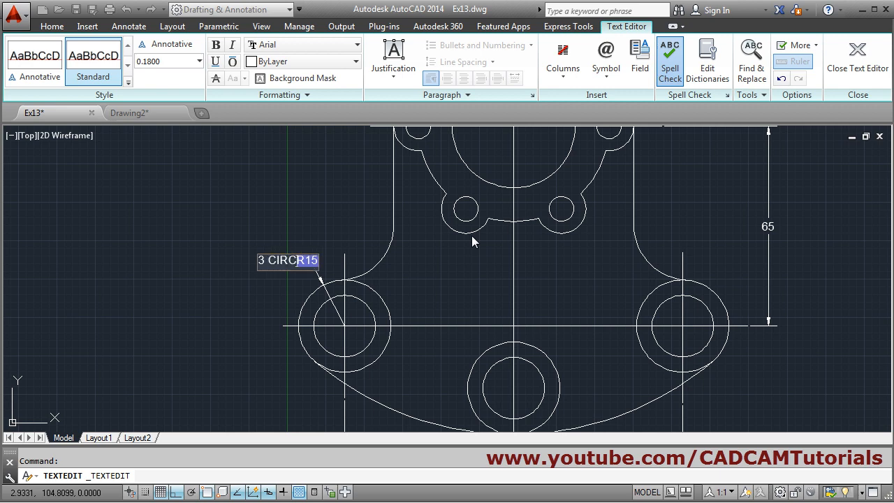
pyautogui.write('S')
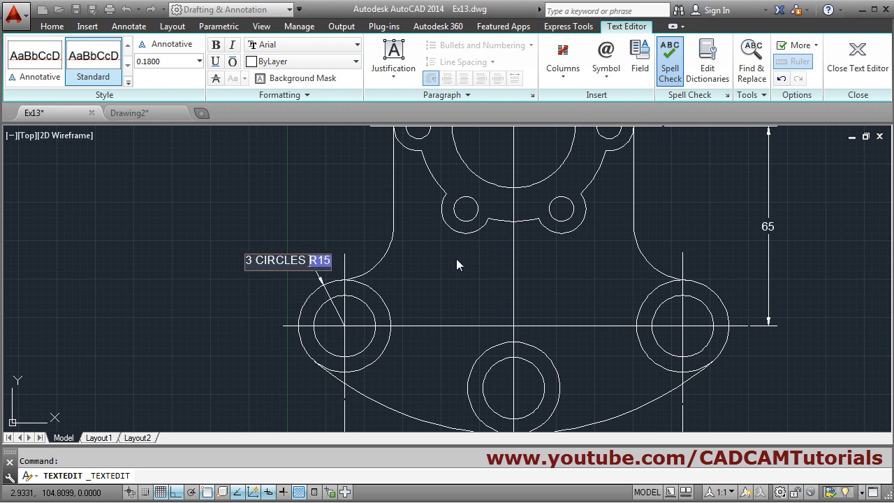
pyautogui.click(482, 289)
# Add a diameter dimension to the inner circle of the bottom middle hole, placing its text above and right of the circles
pyautogui.moveTo(531, 319); pyautogui.dragTo(481, 272, button='middle')
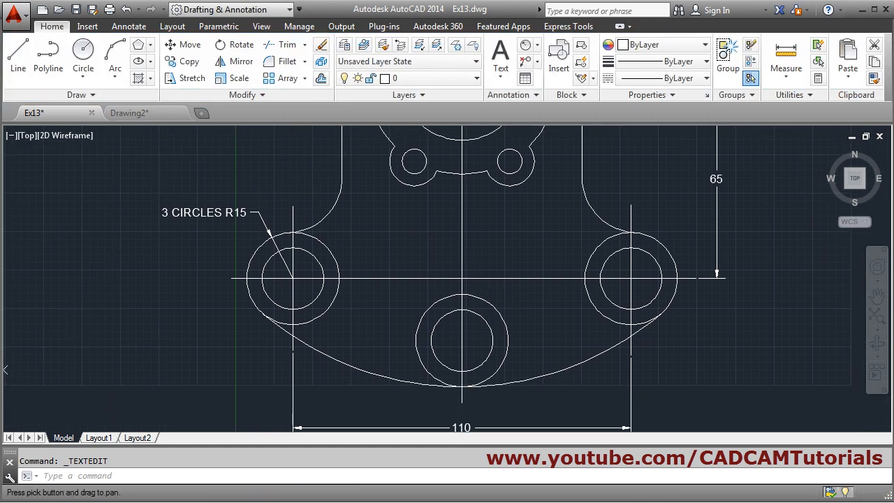
pyautogui.click(539, 44)
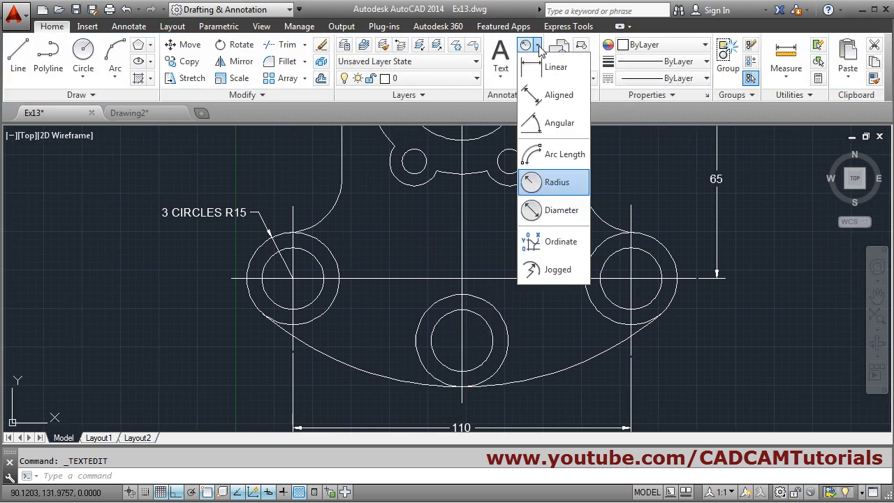
pyautogui.click(566, 213)
pyautogui.click(477, 311)
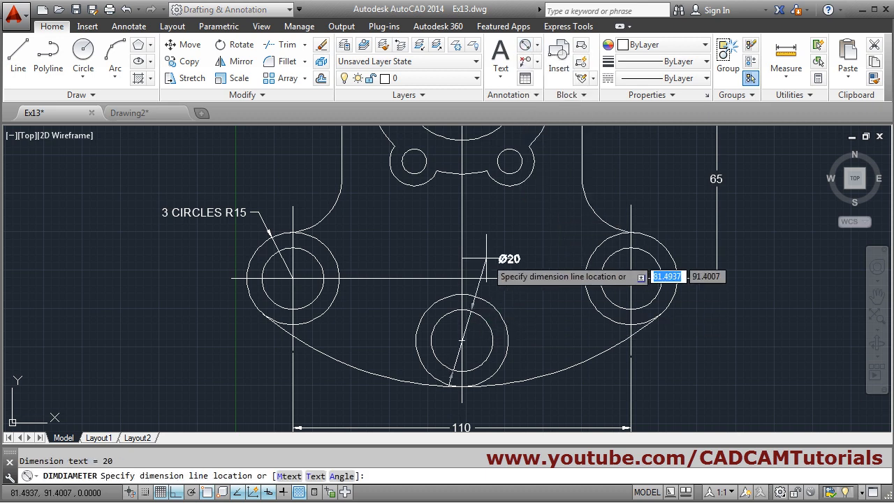
pyautogui.click(490, 244)
# Edit the bottom middle hole's diameter dimension text to read "3 HOLES Ø20", keeping the measured value after the prefix
pyautogui.doubleClick(513, 245)
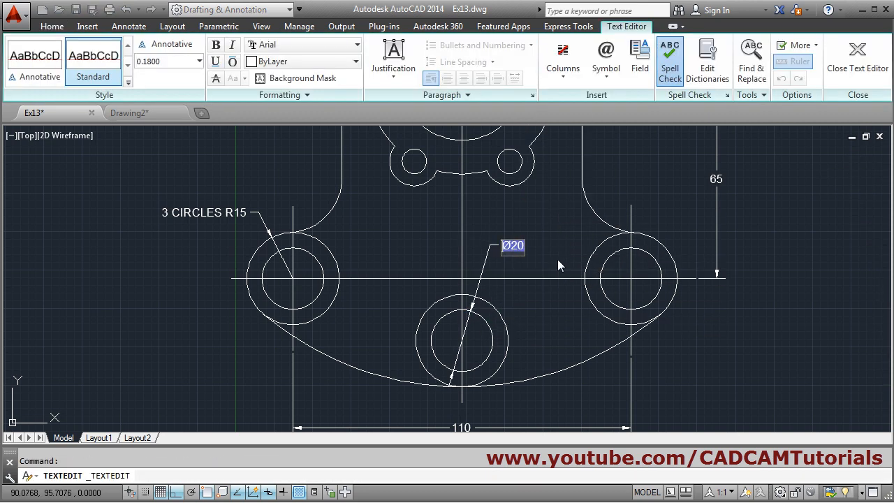
pyautogui.write('3 HOLES')
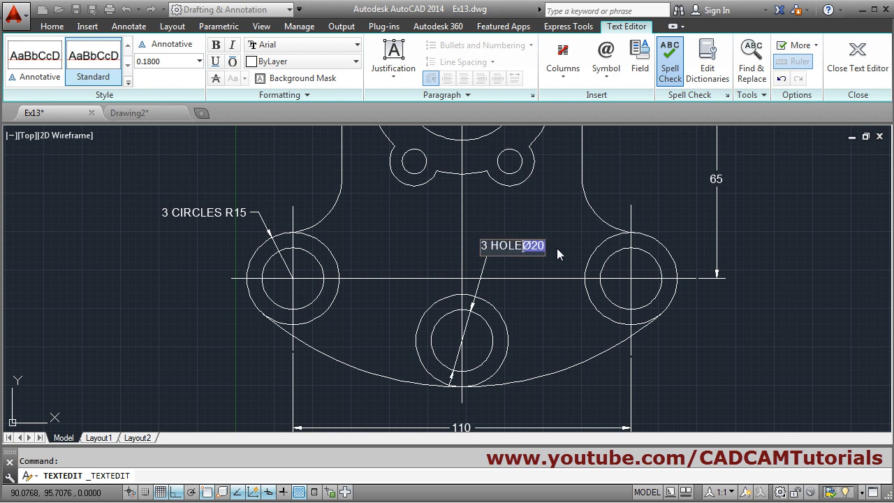
pyautogui.click(542, 318)
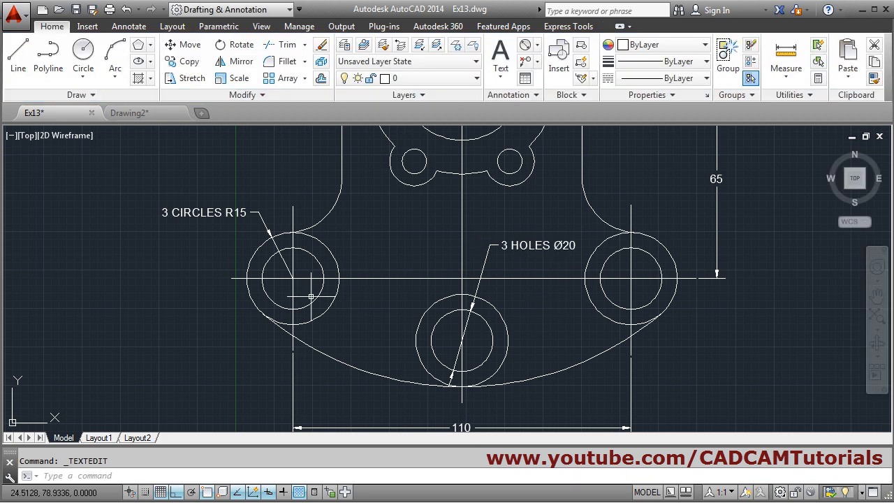
# Change the lower-left circle's radius dimension text to "R15 TYP", removing the prefix and keeping the measured value
pyautogui.click(208, 215)
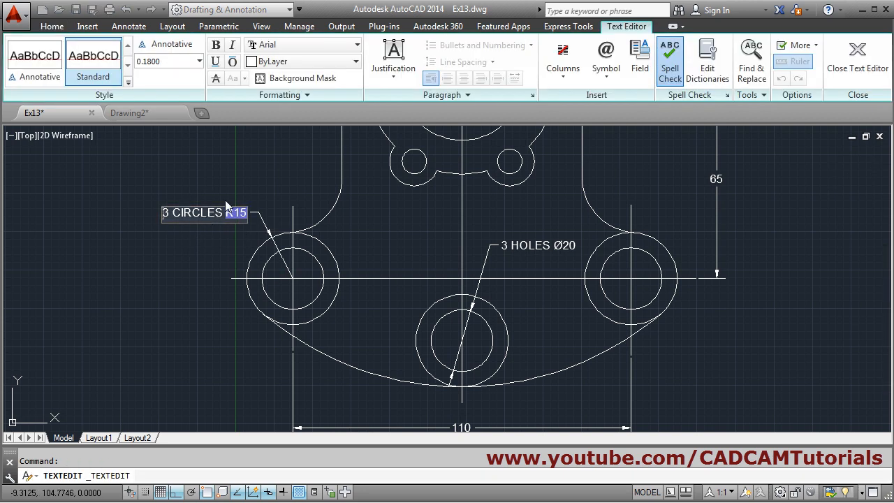
pyautogui.hotkey('ctrl', 'shift', 'Left')
pyautogui.write('X')
pyautogui.press('BackSpace')
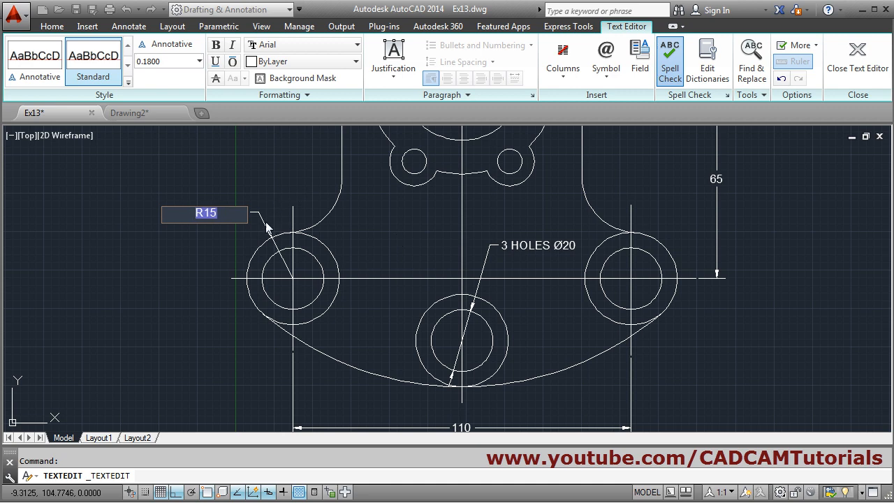
pyautogui.click(178, 262)
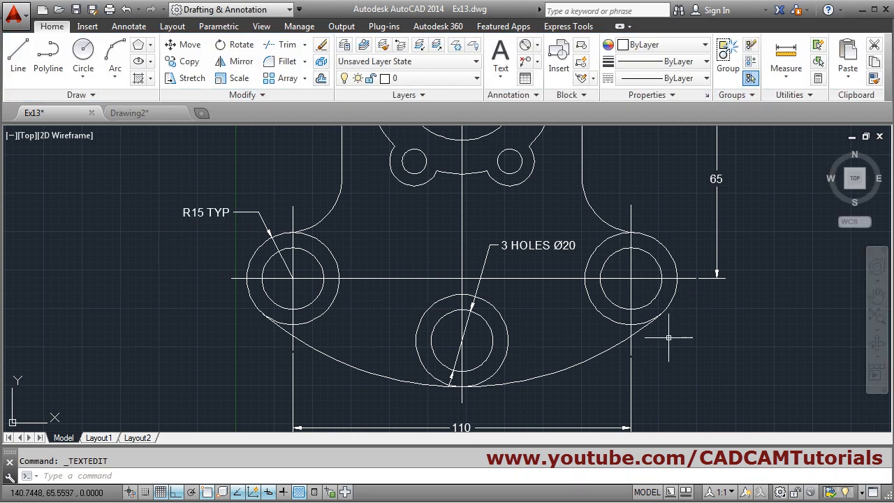
# Add a radius dimension to the fillet arc above the lower-right circle, placing its text outside the part
pyautogui.scroll(-3, 646, 321)
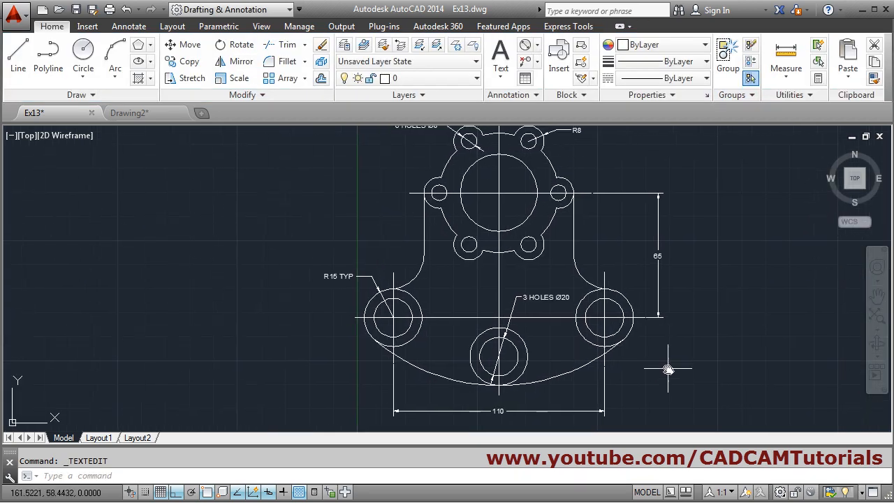
pyautogui.moveTo(570, 349); pyautogui.dragTo(526, 374, button='middle')
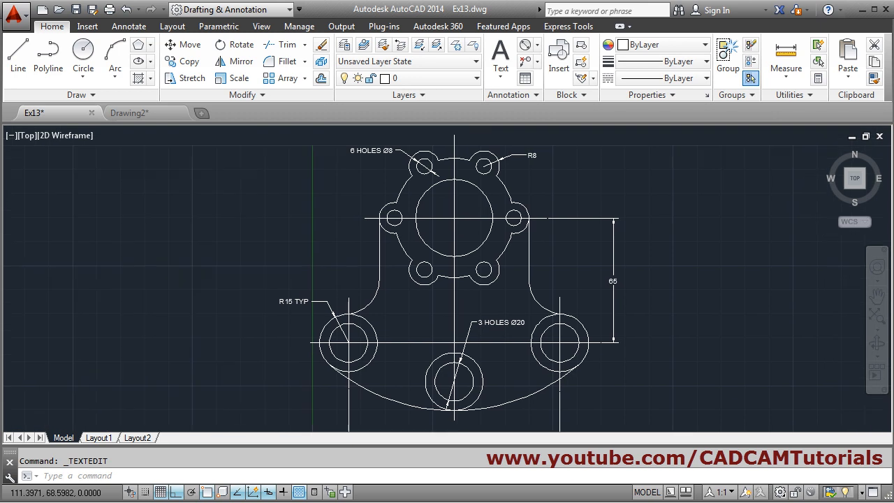
pyautogui.click(537, 46)
pyautogui.click(551, 181)
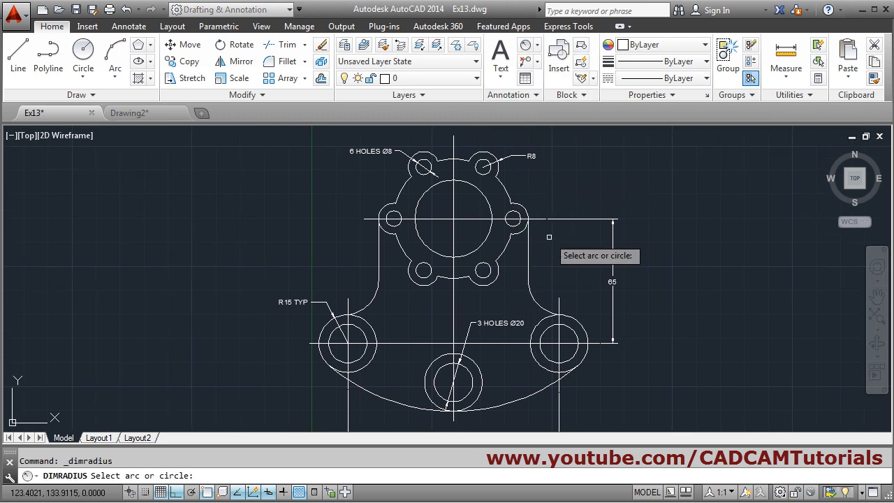
pyautogui.click(536, 301)
pyautogui.scroll(4, 541, 286)
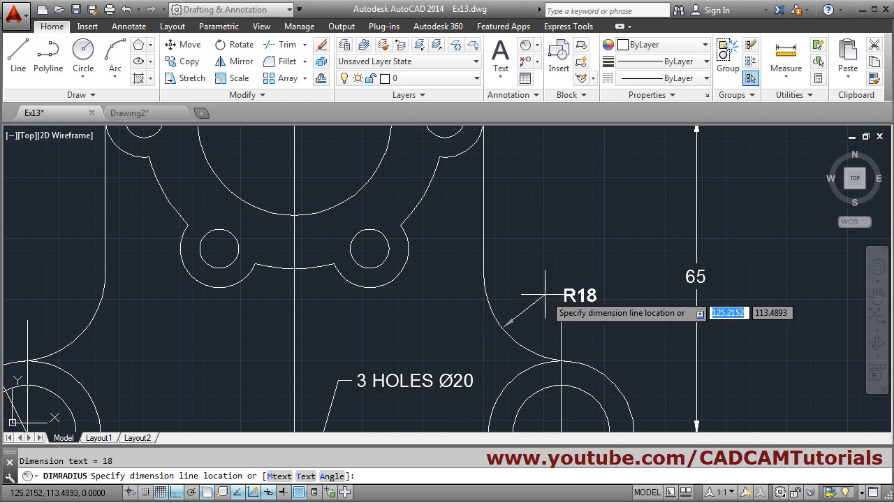
pyautogui.click(545, 296)
# Check the reference drawing in Adobe Reader and add a radius dimension to the flange's upper-right outer arc, with its text outside the part
pyautogui.scroll(-4, 545, 296)
pyautogui.moveTo(588, 296)
pyautogui.mouseDown(button='middle')
pyautogui.moveTo(555, 299)
pyautogui.moveTo(562, 271)
pyautogui.mouseUp(button='middle')
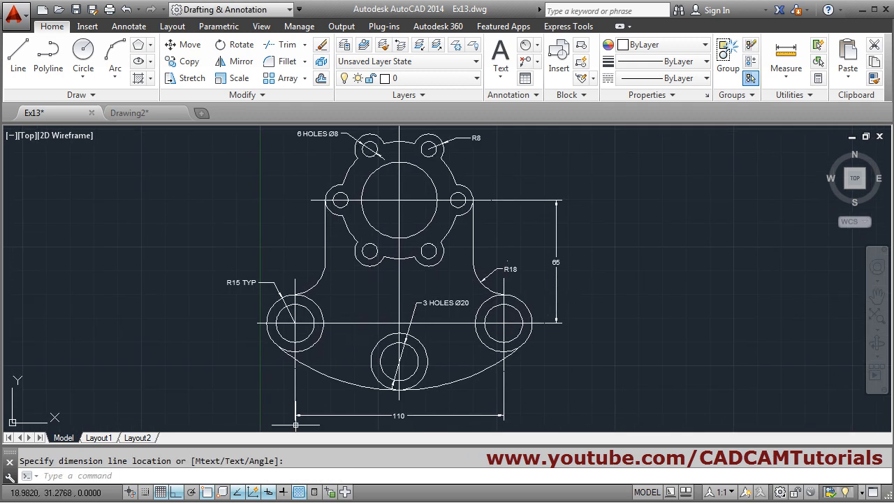
pyautogui.hotkey('alt', 'Tab')
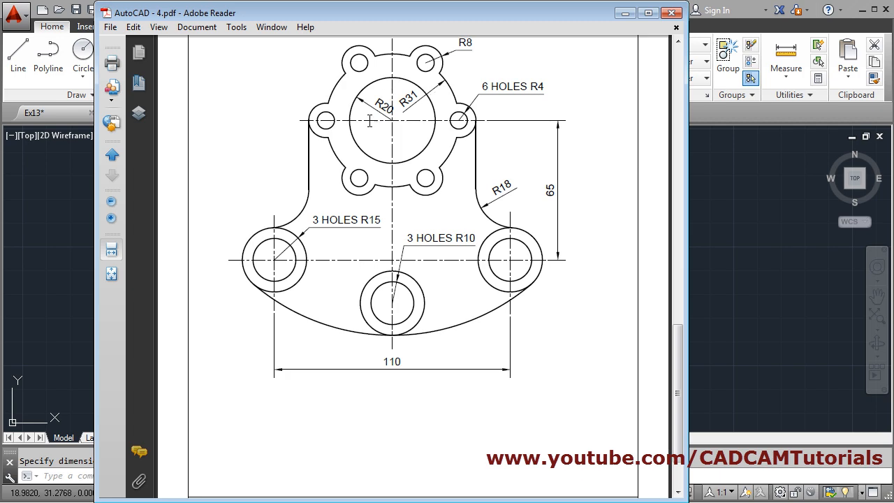
pyautogui.click(625, 13)
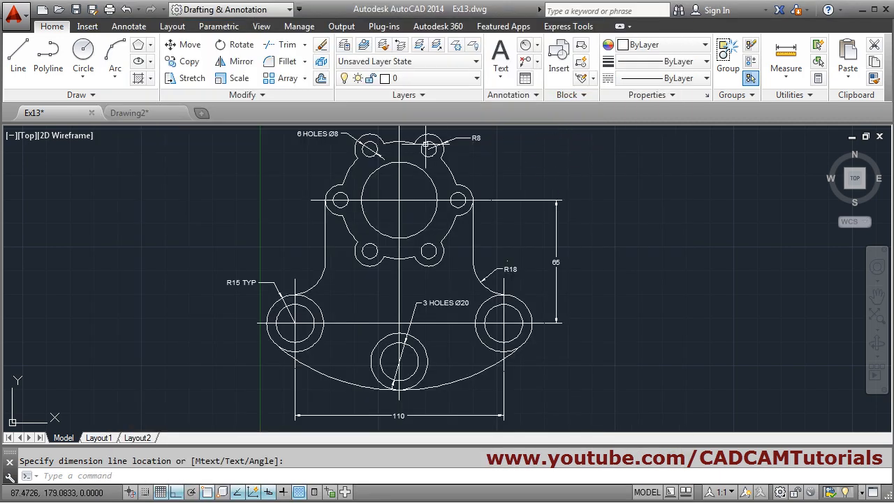
pyautogui.scroll(5, 405, 174)
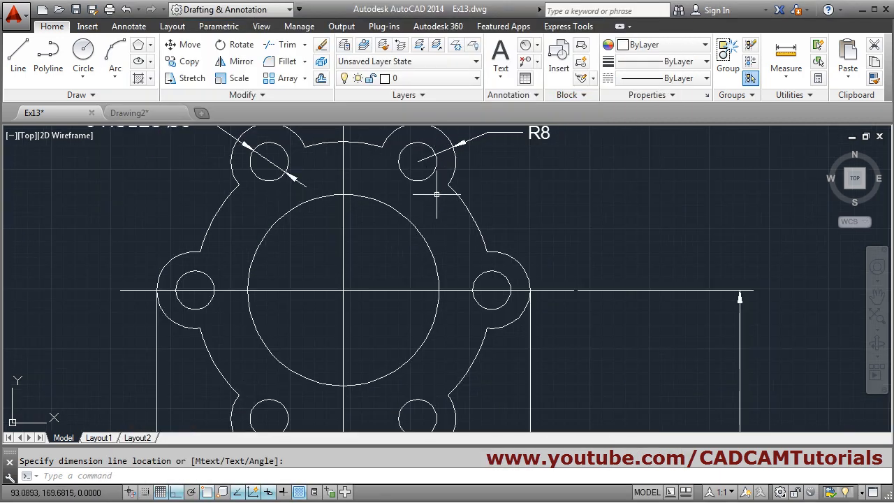
pyautogui.click(525, 44)
pyautogui.click(464, 207)
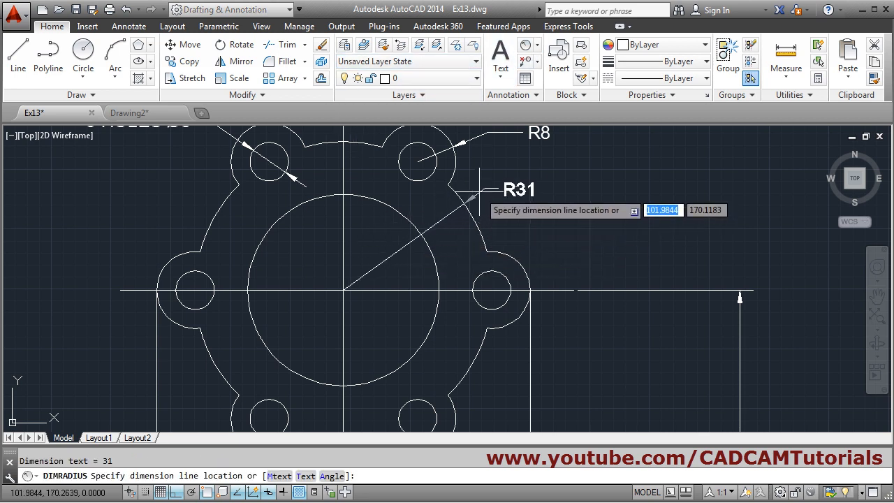
pyautogui.click(482, 187)
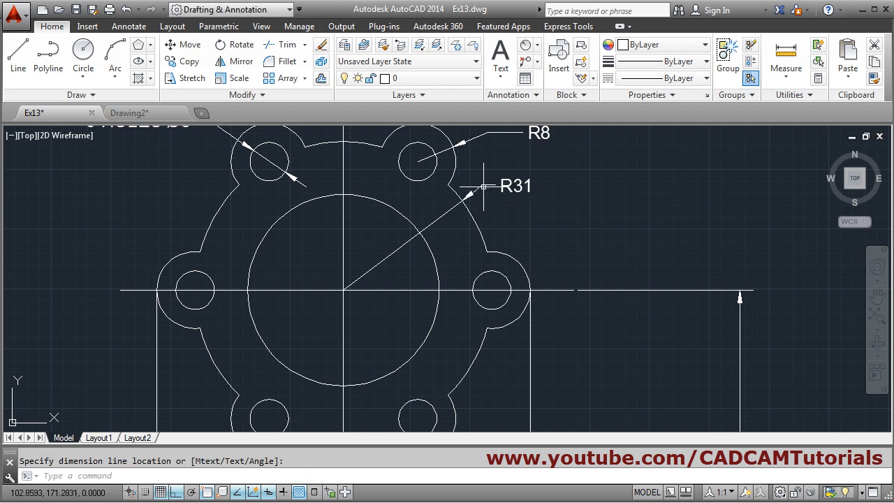
# Add a radius dimension to the flange's large central circle, placing its text inside the circle
pyautogui.click(525, 44)
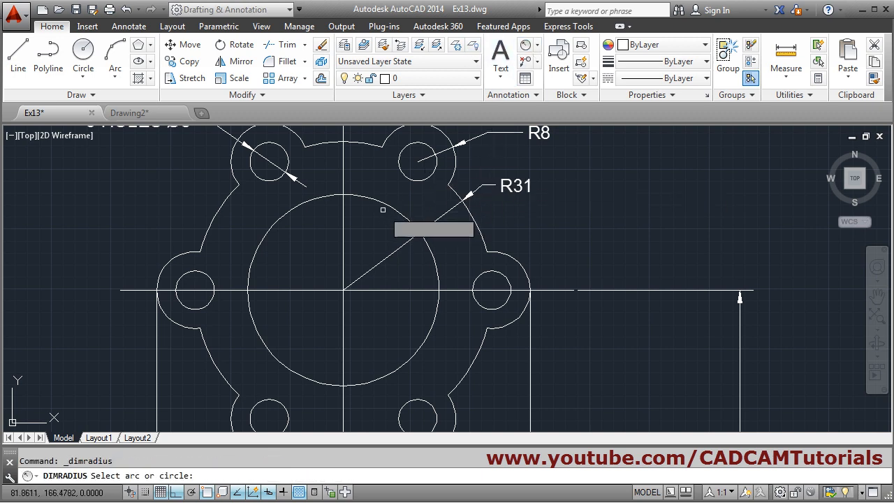
pyautogui.click(272, 222)
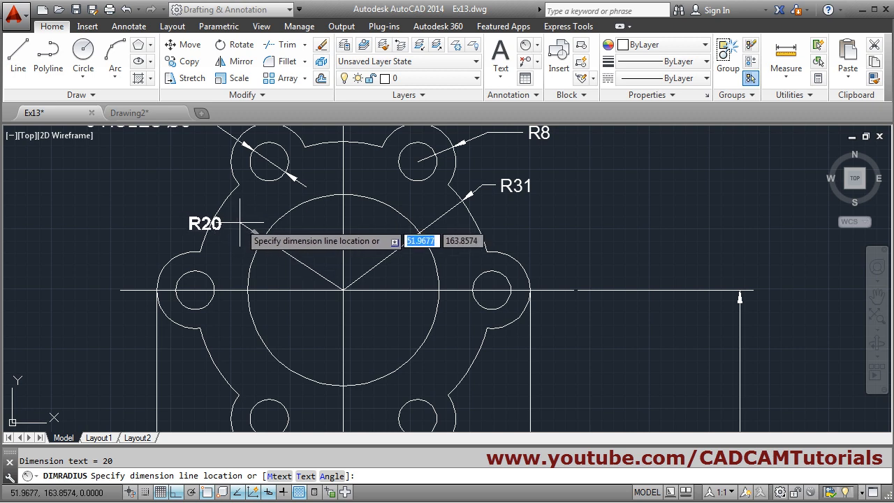
pyautogui.click(278, 265)
pyautogui.scroll(-1, 360, 262)
pyautogui.middleClick(368, 272)
pyautogui.middleClick(368, 272)
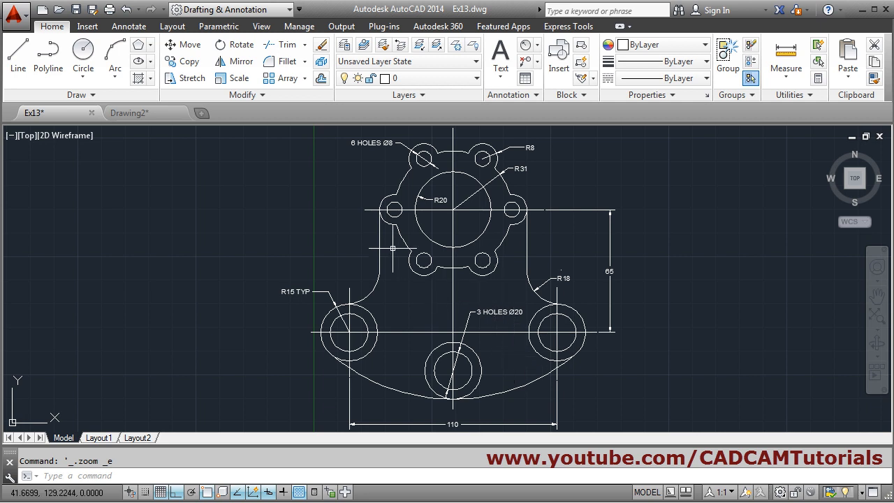
# Set the colour of layer 0 to index colour 80
pyautogui.click(344, 44)
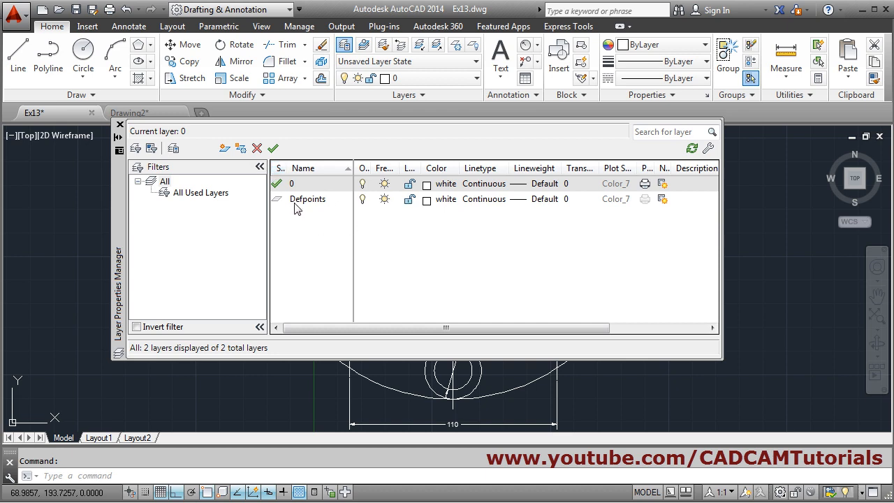
pyautogui.click(427, 186)
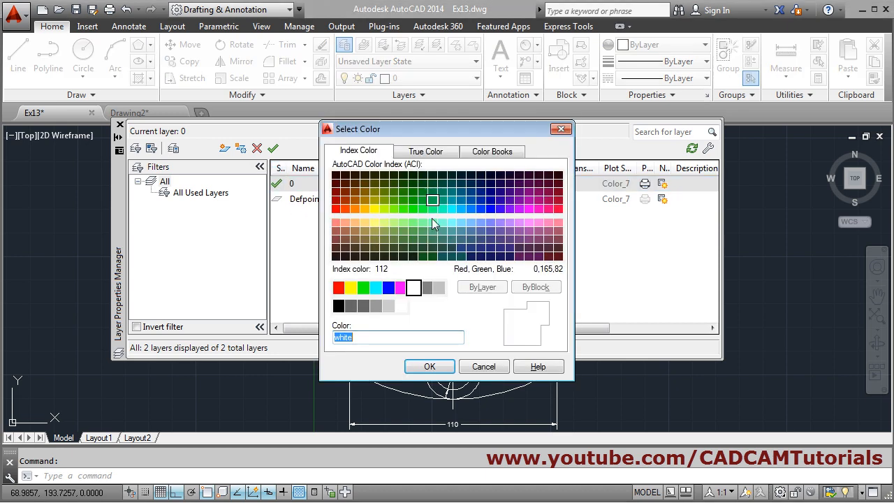
pyautogui.click(403, 209)
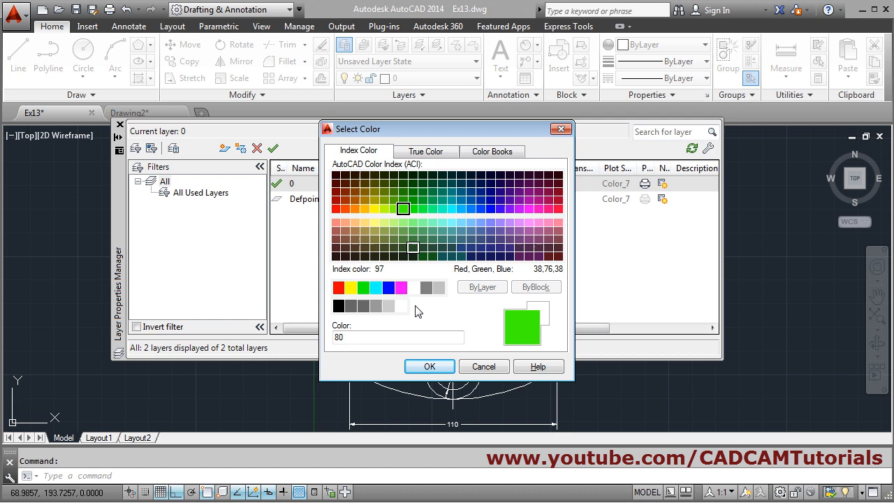
pyautogui.click(415, 366)
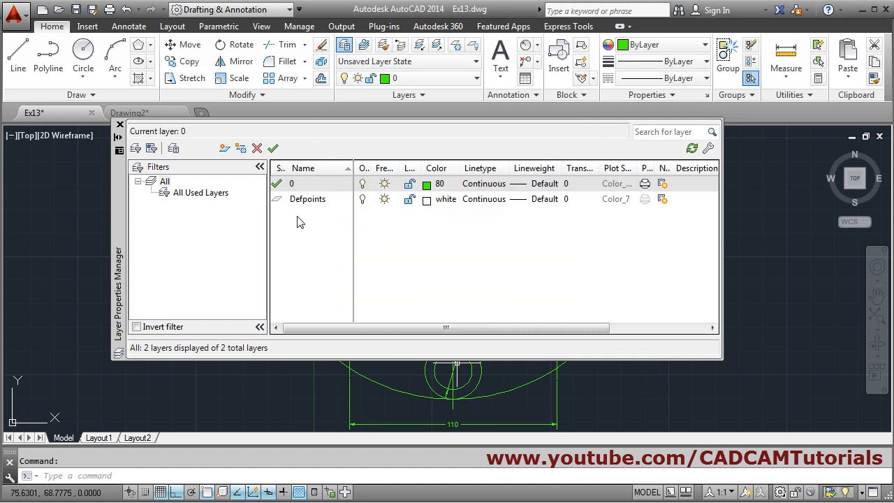
# Create a new layer named DIM and give it index colour 210
pyautogui.click(224, 149)
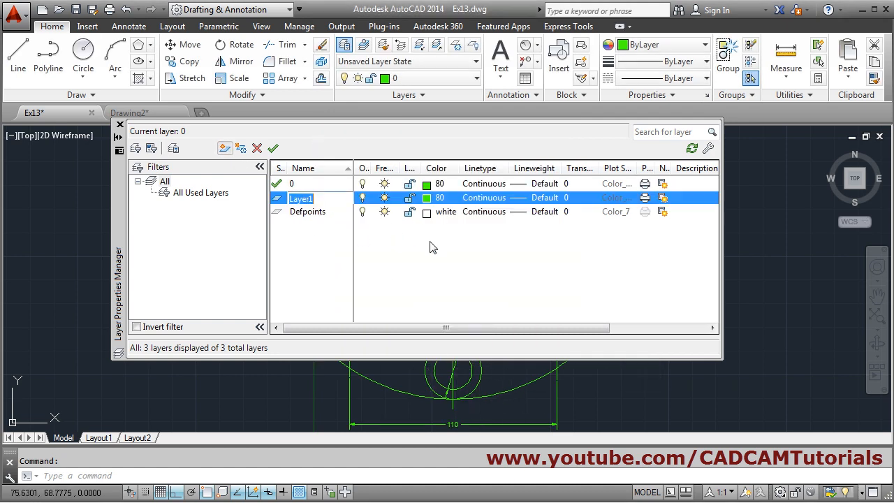
pyautogui.write('DIM')
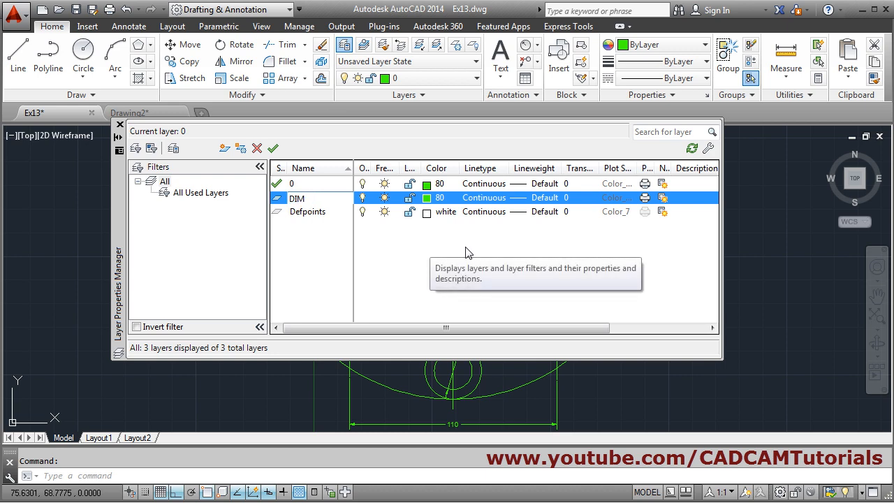
pyautogui.click(428, 200)
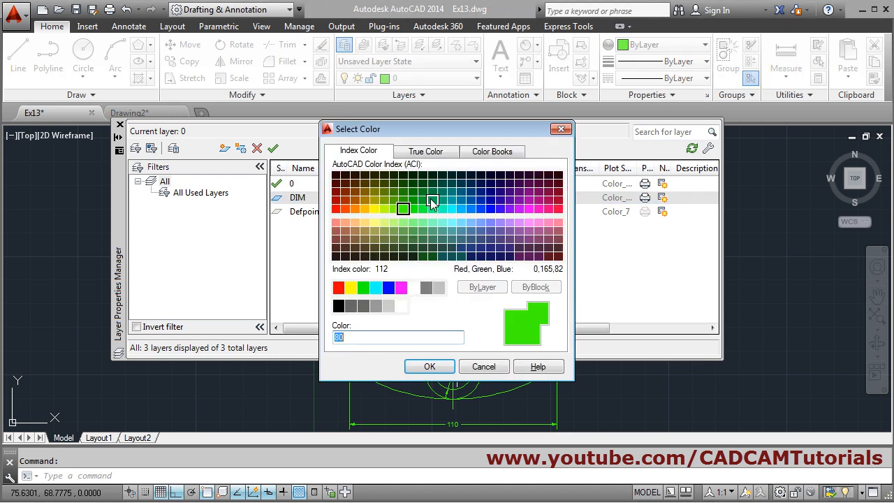
pyautogui.click(528, 208)
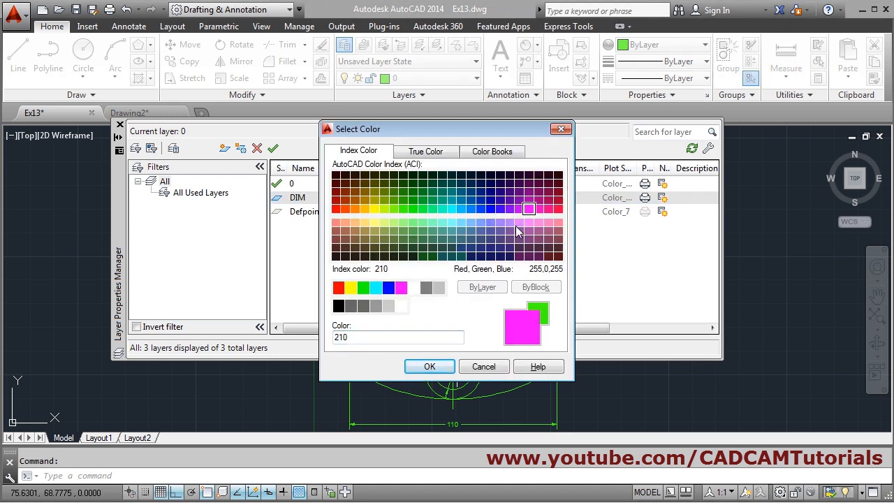
pyautogui.click(430, 366)
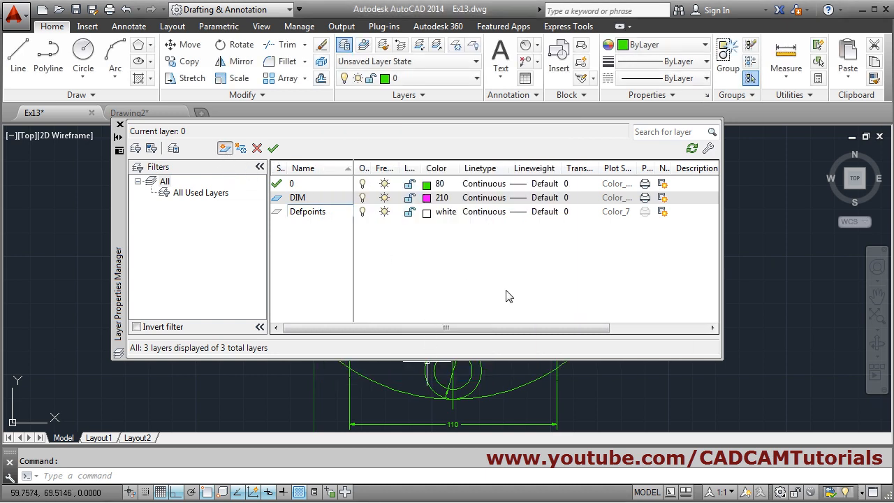
# Create a new layer named CENTER and give it index colour 30
pyautogui.hotkey('alt', 'n')
pyautogui.write('CENTER')
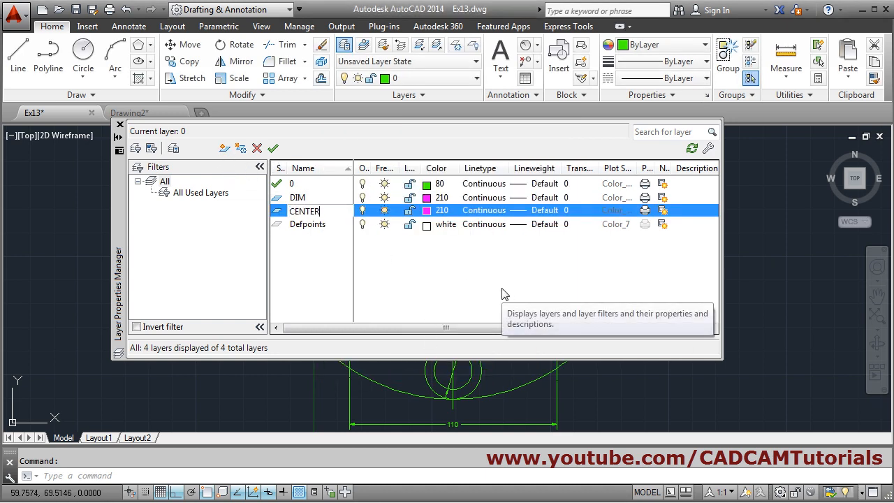
pyautogui.press('Return')
pyautogui.click(427, 212)
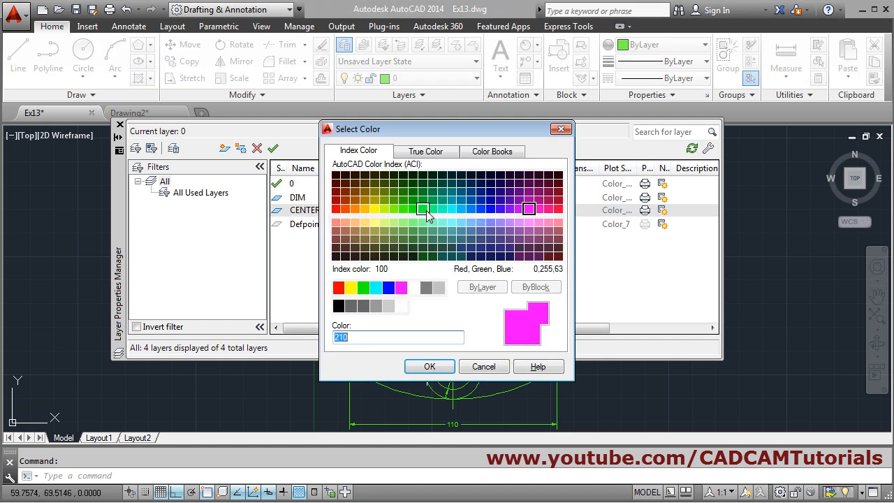
pyautogui.click(355, 209)
pyautogui.click(430, 366)
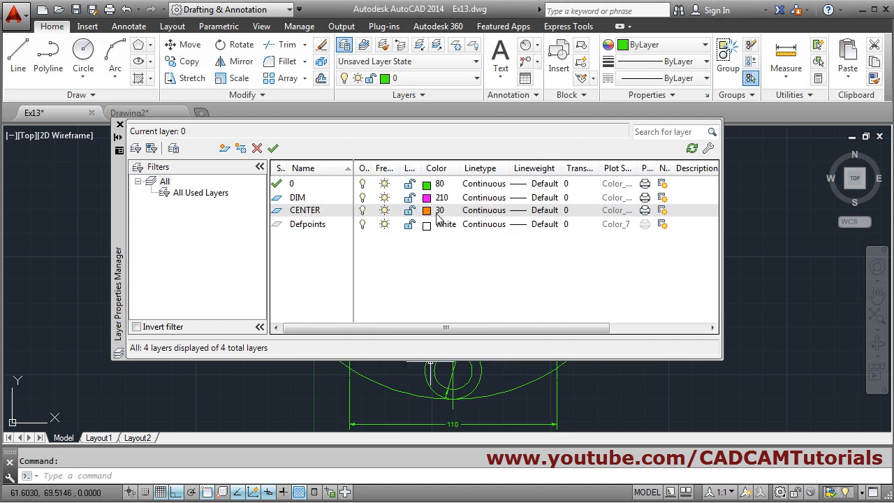
# Load the CENTER linetype from acad.lin, assign it to the CENTER layer, and close the layer manager
pyautogui.click(487, 215)
pyautogui.click(479, 333)
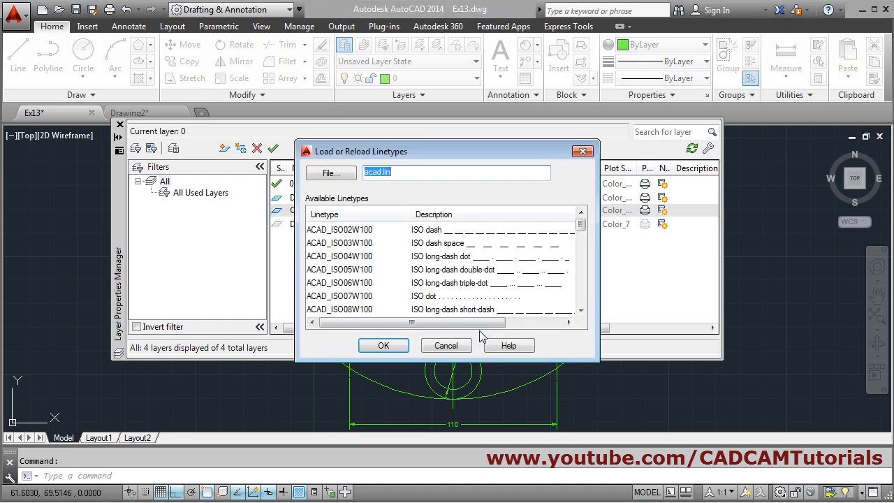
pyautogui.click(347, 258)
pyautogui.press('c')
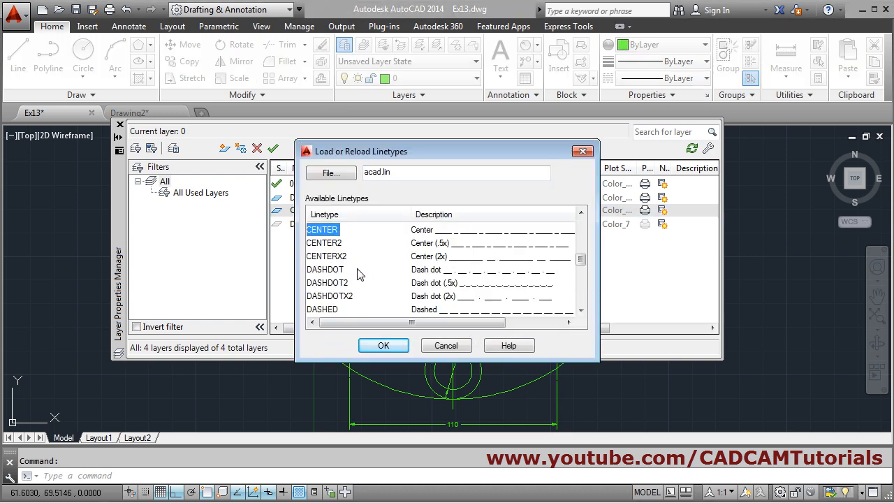
pyautogui.click(384, 346)
pyautogui.click(328, 218)
pyautogui.click(358, 332)
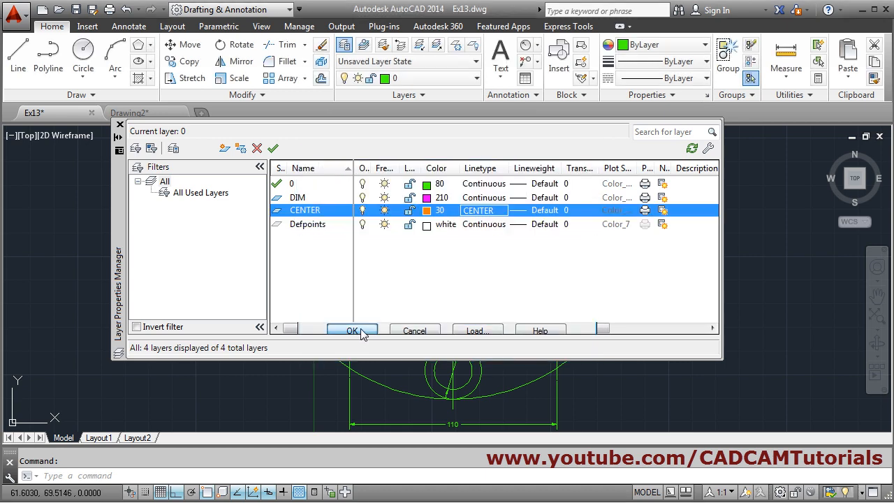
pyautogui.click(120, 124)
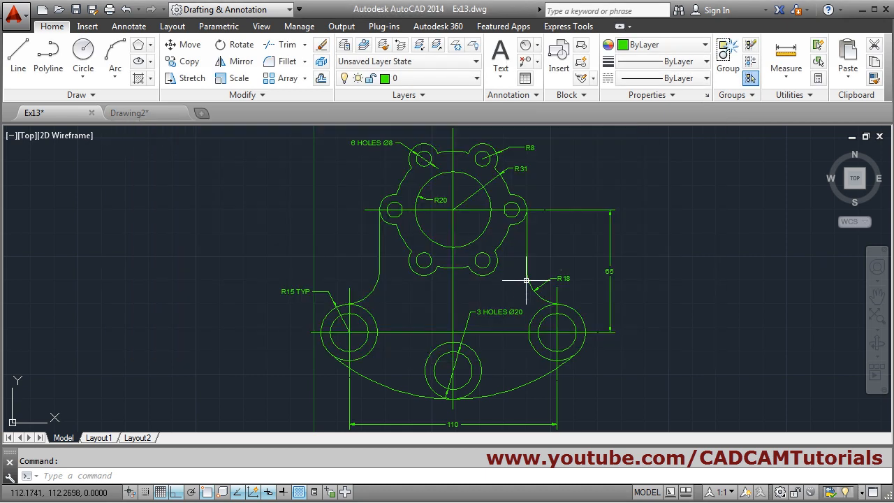
# Move the two horizontal and three vertical centre lines of the part to the CENTER layer
pyautogui.click(453, 222)
pyautogui.click(433, 209)
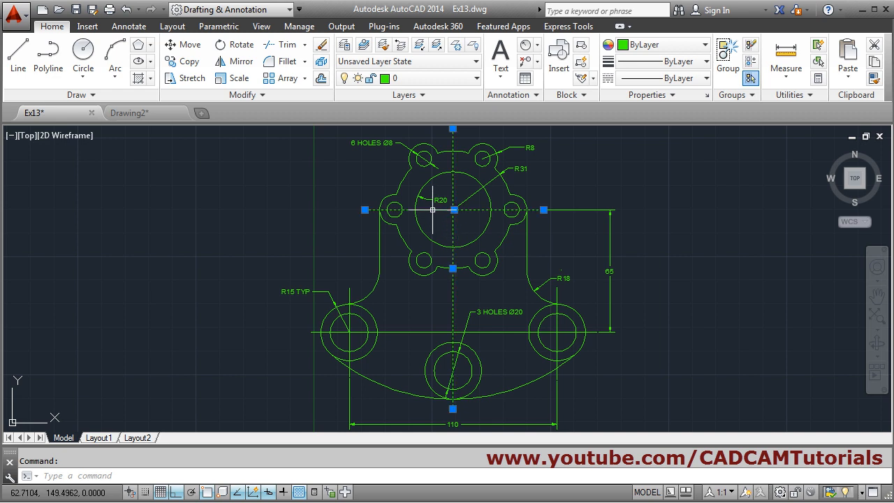
pyautogui.click(409, 332)
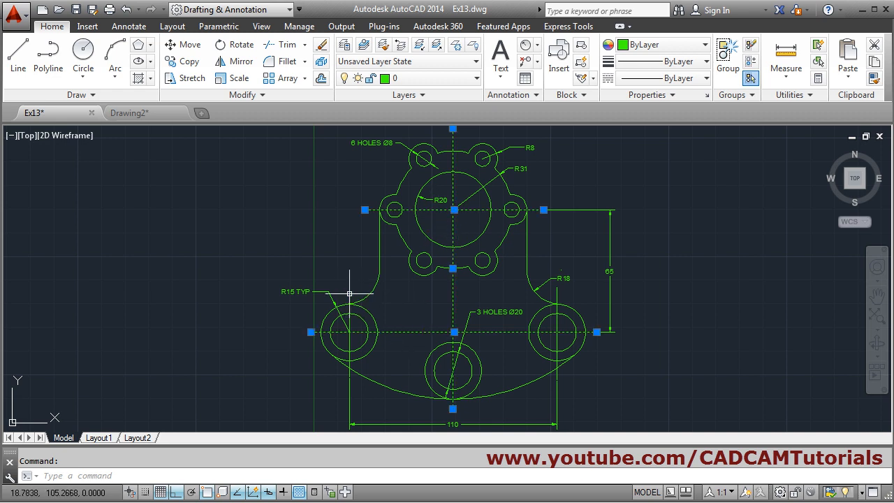
pyautogui.click(350, 293)
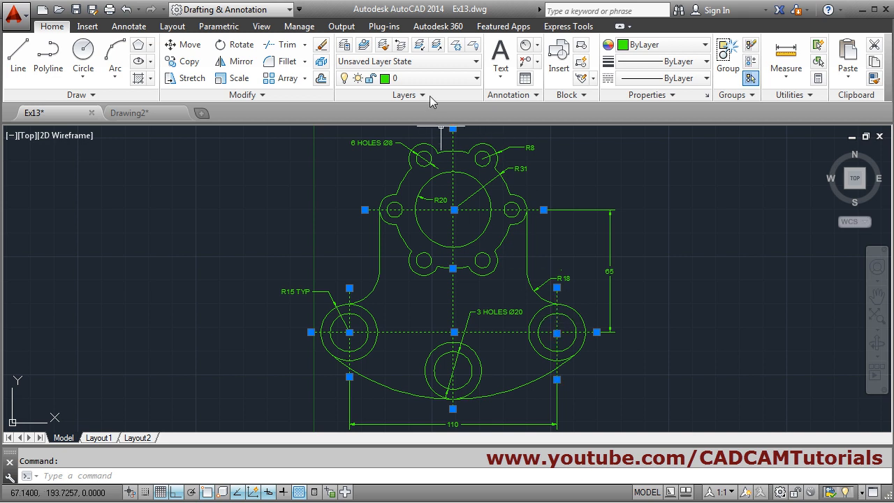
pyautogui.click(419, 77)
pyautogui.click(414, 112)
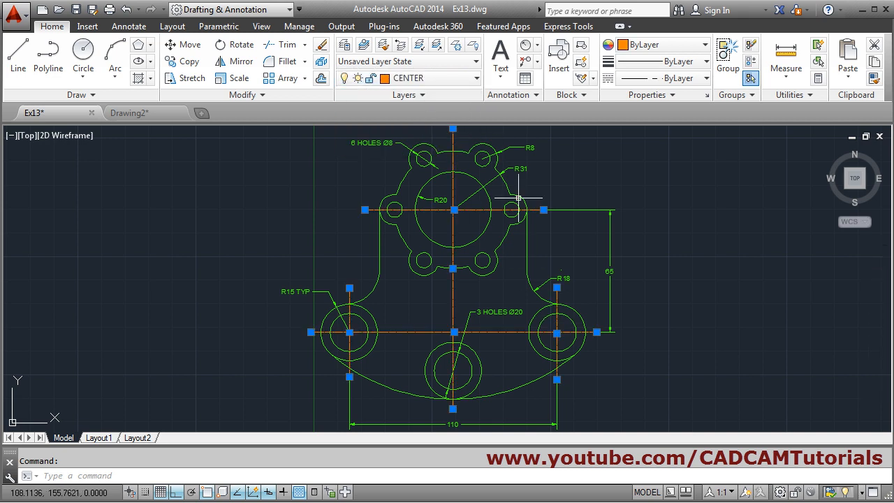
pyautogui.press('Escape')
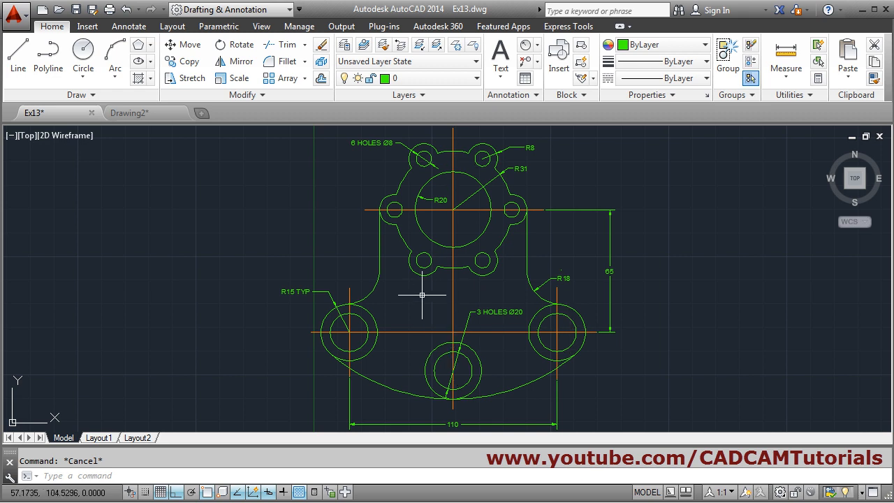
# Set the global linetype scale (LTSCALE) to 5
pyautogui.write('LTS')
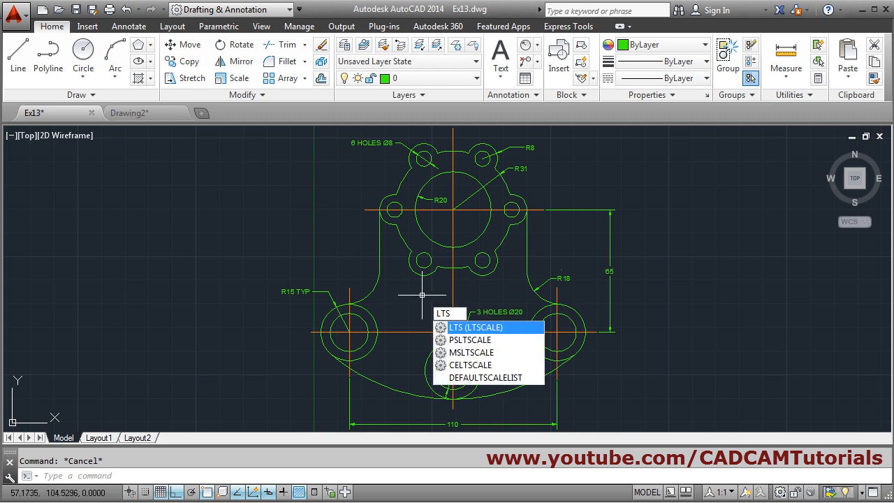
pyautogui.press('Return')
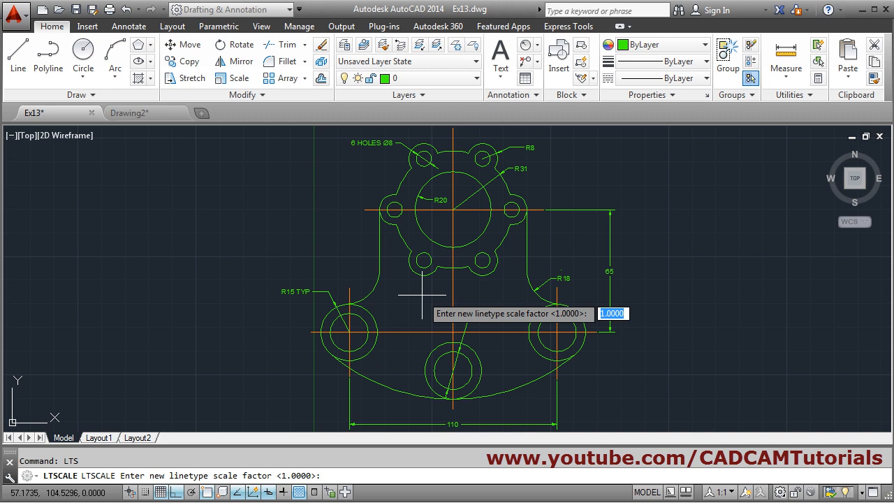
pyautogui.write('5')
pyautogui.press('Return')
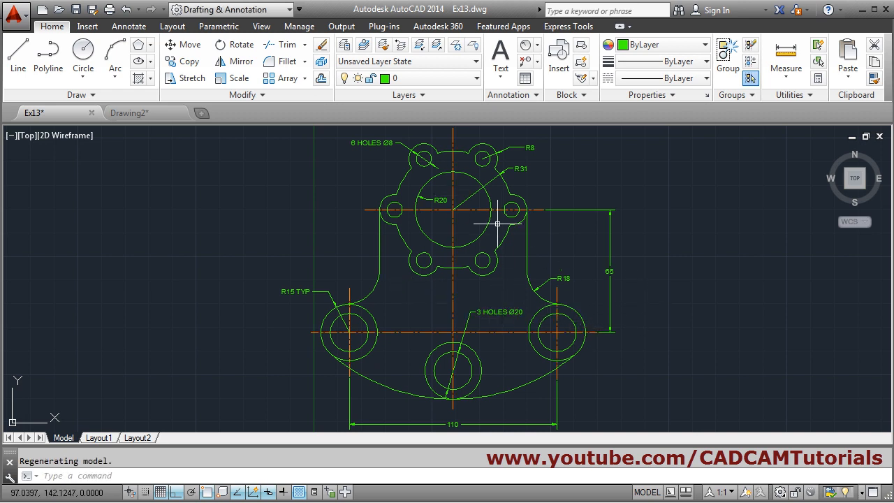
# Move all linear, radius and diameter dimensions of the part to the DIM layer
pyautogui.click(520, 148)
pyautogui.click(522, 170)
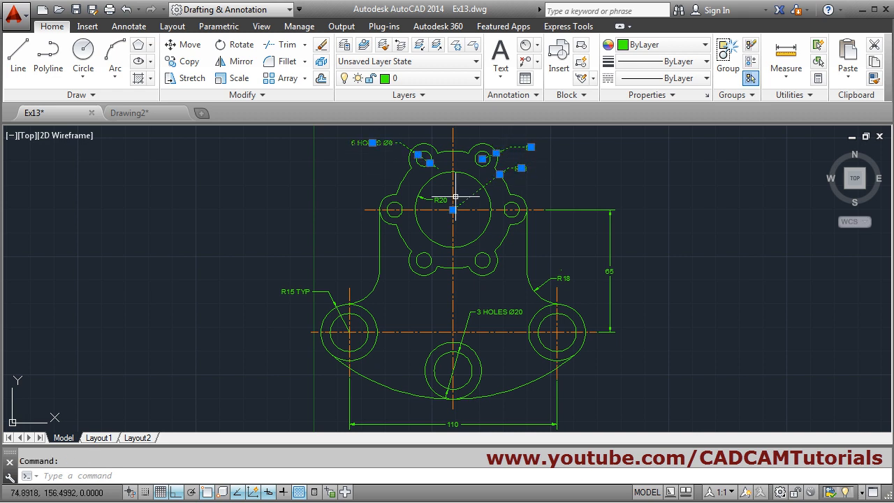
pyautogui.click(621, 201)
pyautogui.click(601, 232)
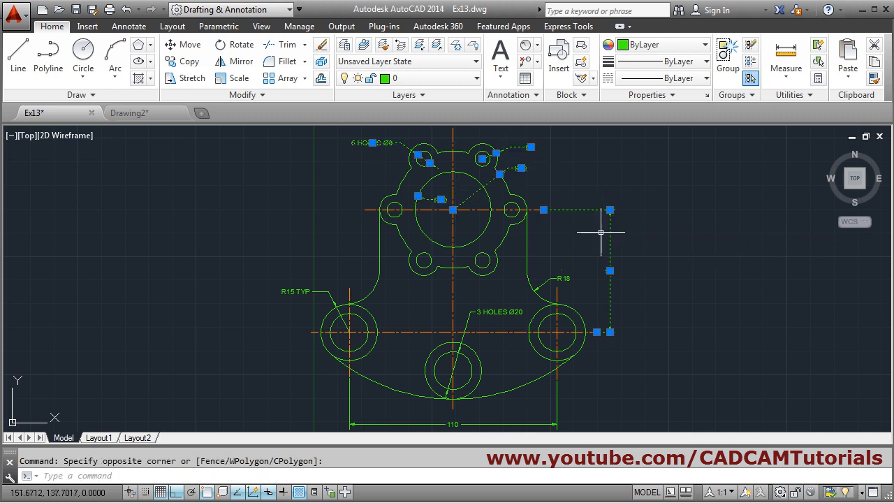
pyautogui.click(554, 278)
pyautogui.click(482, 312)
pyautogui.click(295, 291)
pyautogui.moveTo(295, 291)
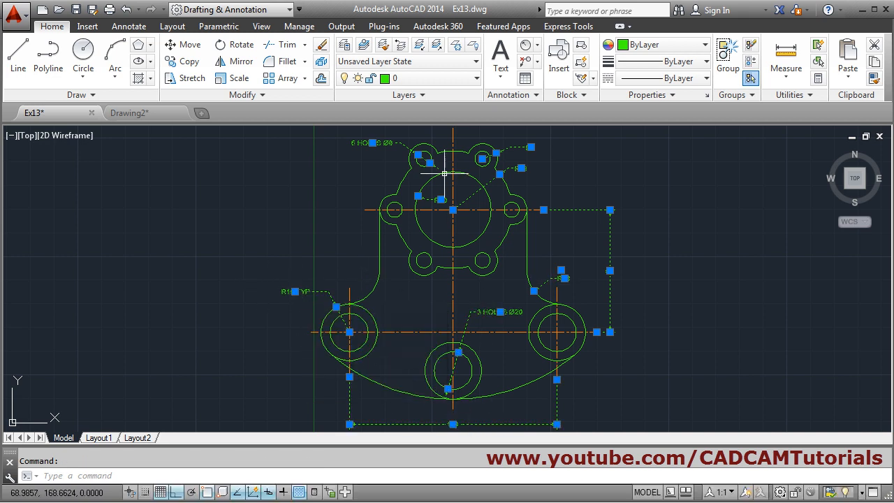
pyautogui.click(422, 79)
pyautogui.click(407, 146)
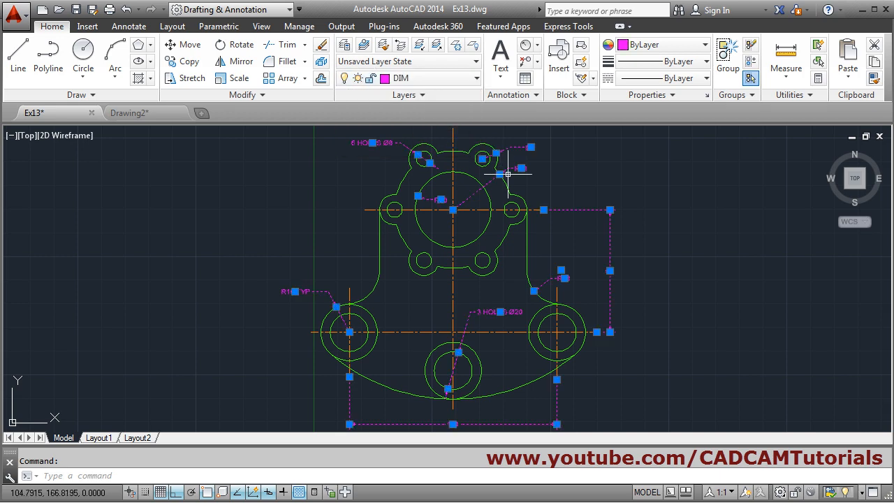
pyautogui.press('Escape')
# Insert the EX SHEET A3 drawing file as a block at uniform scale 1, placing its border around the dimensioned part
pyautogui.scroll(-2, 637, 300)
pyautogui.moveTo(658, 323)
pyautogui.mouseDown(button='middle')
pyautogui.moveTo(592, 293)
pyautogui.moveTo(626, 275)
pyautogui.moveTo(603, 302)
pyautogui.mouseUp(button='middle')
pyautogui.scroll(1, 531, 252)
pyautogui.scroll(-1, 535, 245)
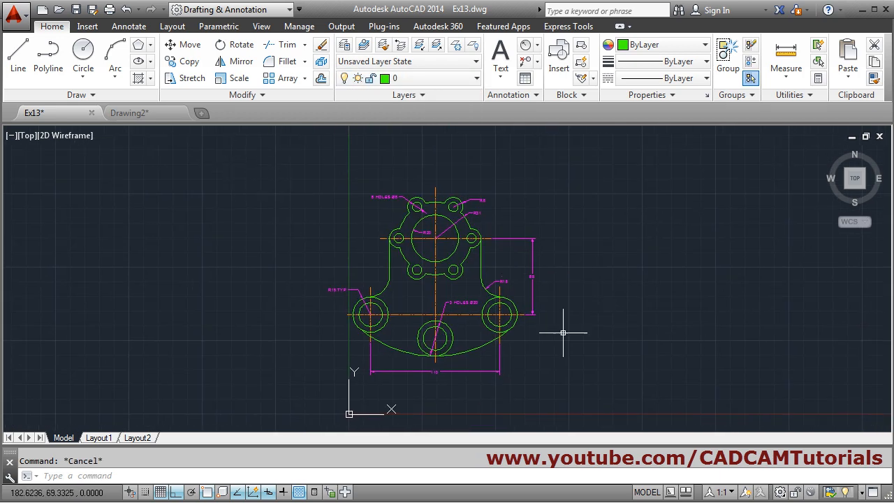
pyautogui.click(559, 60)
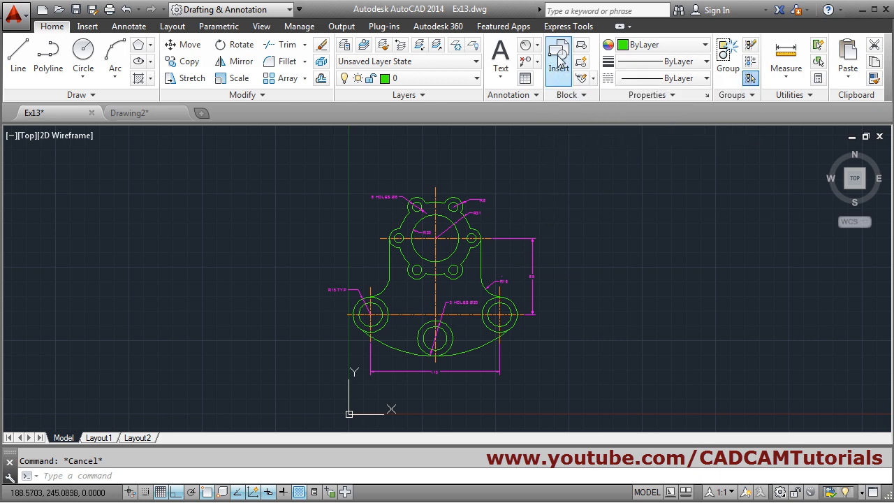
pyautogui.click(486, 172)
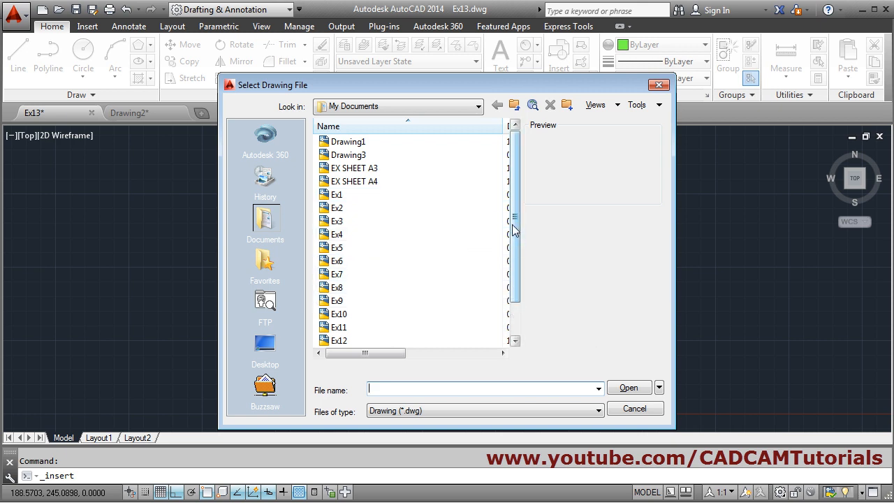
pyautogui.click(363, 169)
pyautogui.click(628, 389)
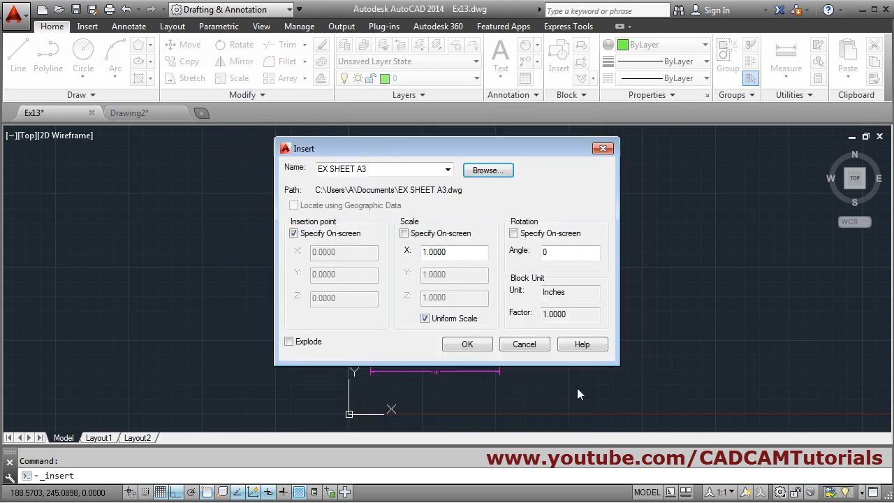
pyautogui.click(467, 344)
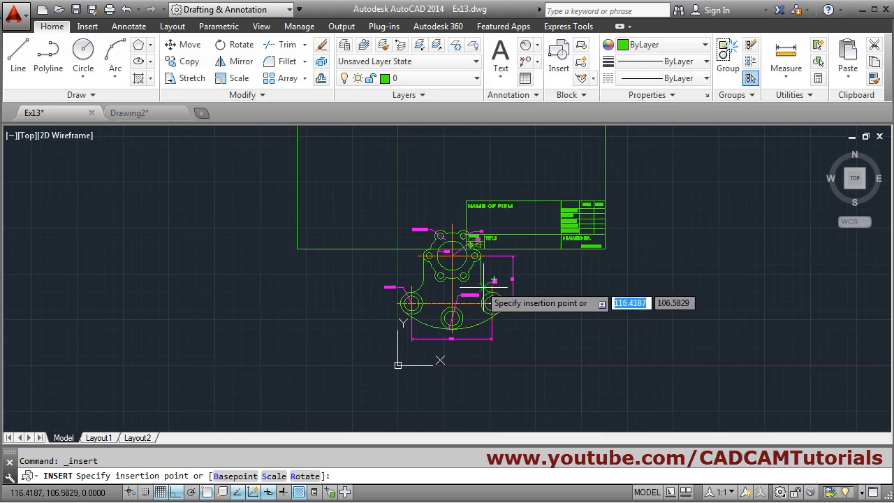
pyautogui.click(416, 402)
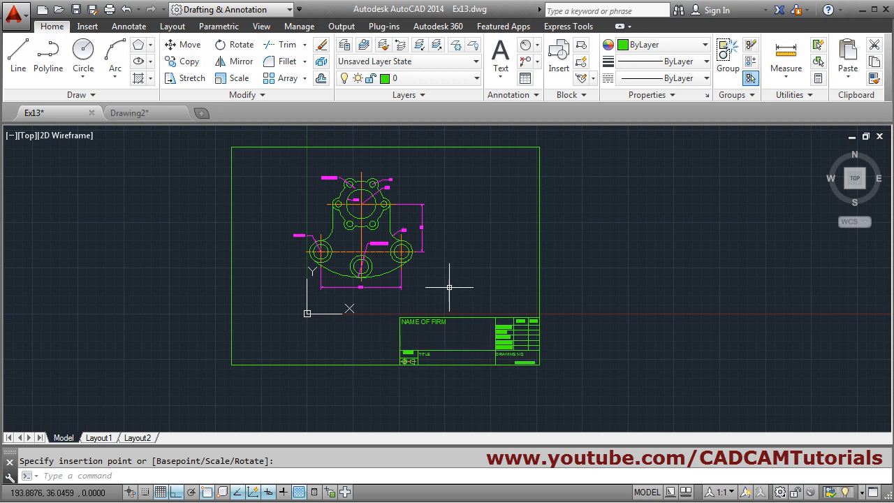
pyautogui.middleClick(470, 284)
pyautogui.middleClick(470, 284)
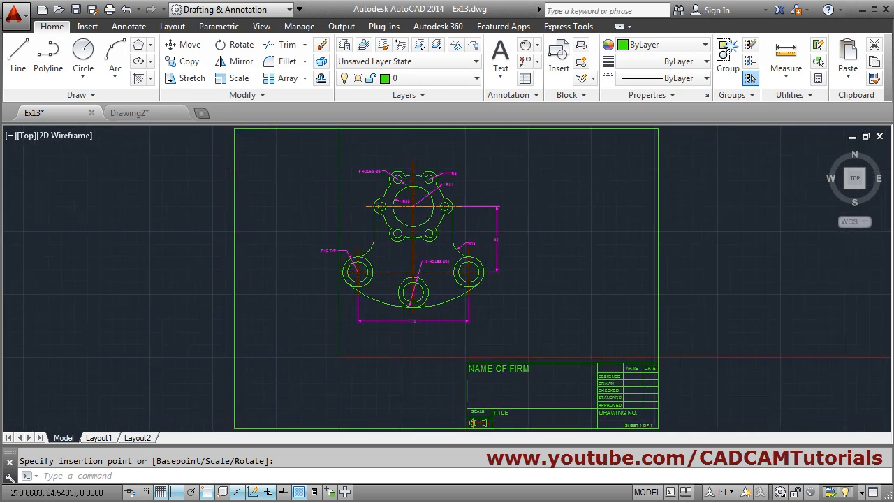
# Create a layer named SHEET with the colour white and close the layer manager
pyautogui.click(344, 44)
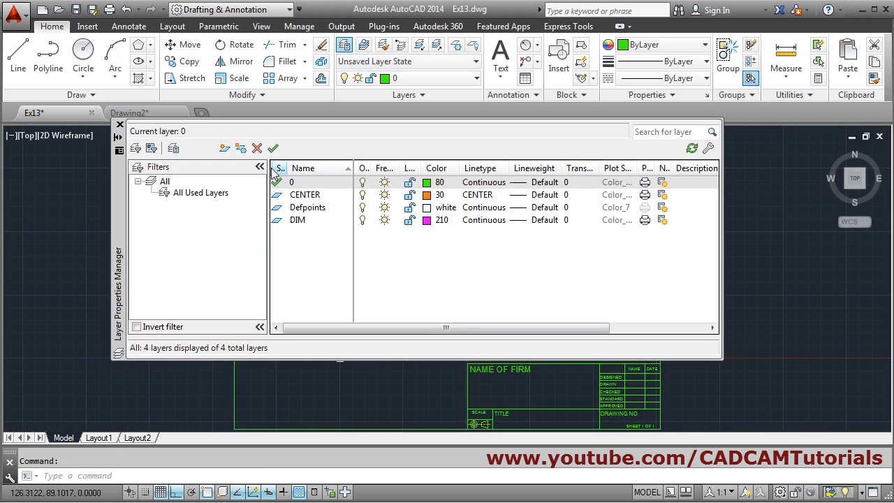
pyautogui.hotkey('alt', 'n')
pyautogui.write('SHEET')
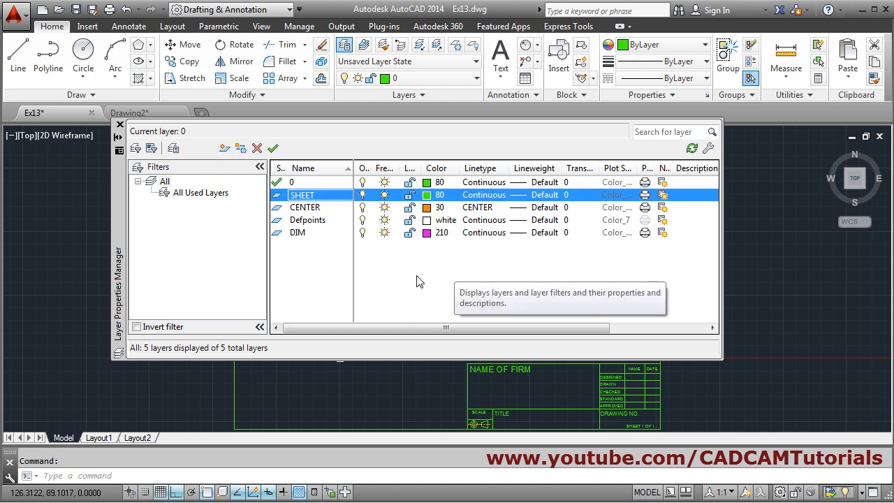
pyautogui.click(428, 196)
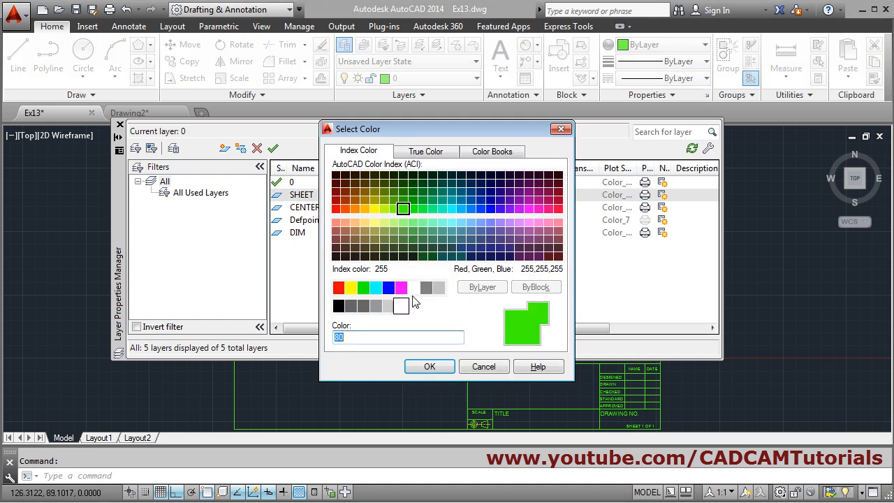
pyautogui.click(414, 290)
pyautogui.click(428, 366)
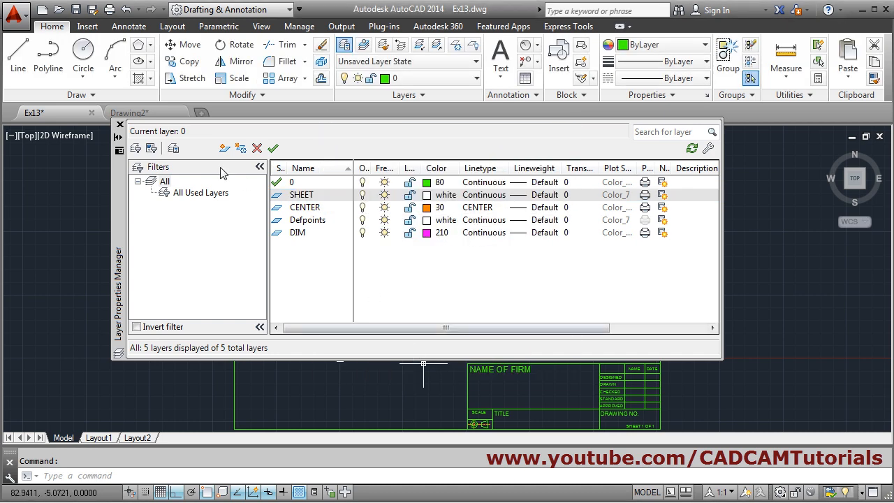
pyautogui.click(121, 126)
# Move the inserted sheet border and title block to the SHEET layer and clear the selection
pyautogui.click(687, 227)
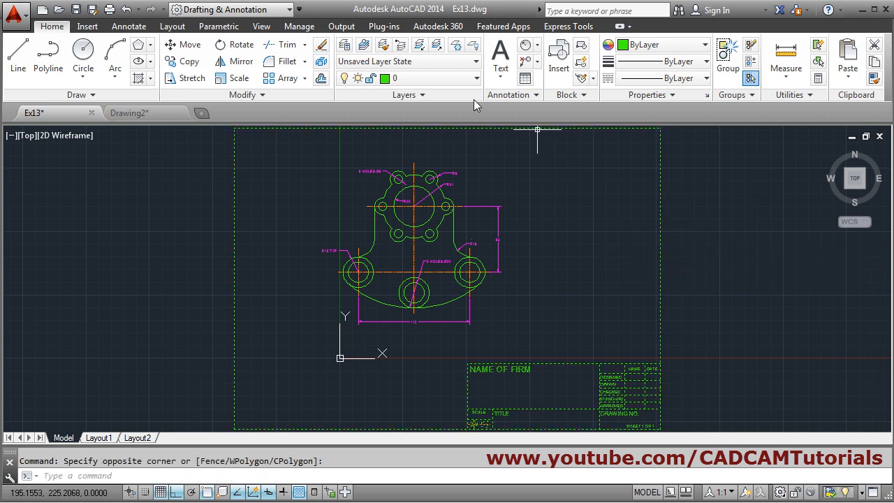
pyautogui.click(433, 79)
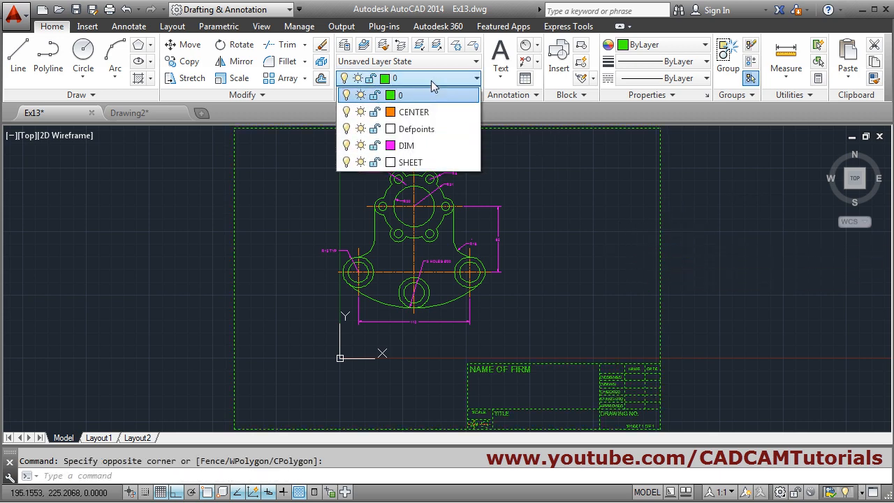
pyautogui.click(429, 162)
pyautogui.press('Escape')
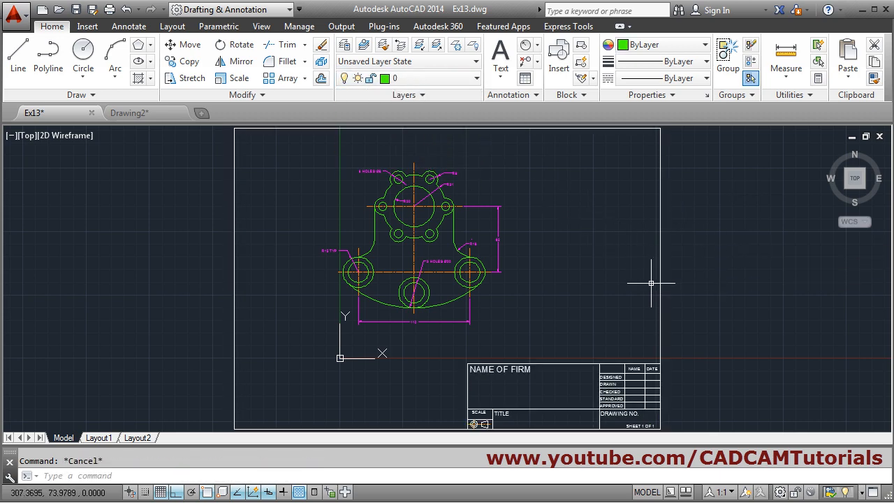
pyautogui.middleClick(530, 285)
pyautogui.moveTo(572, 343); pyautogui.dragTo(525, 269, button='middle')
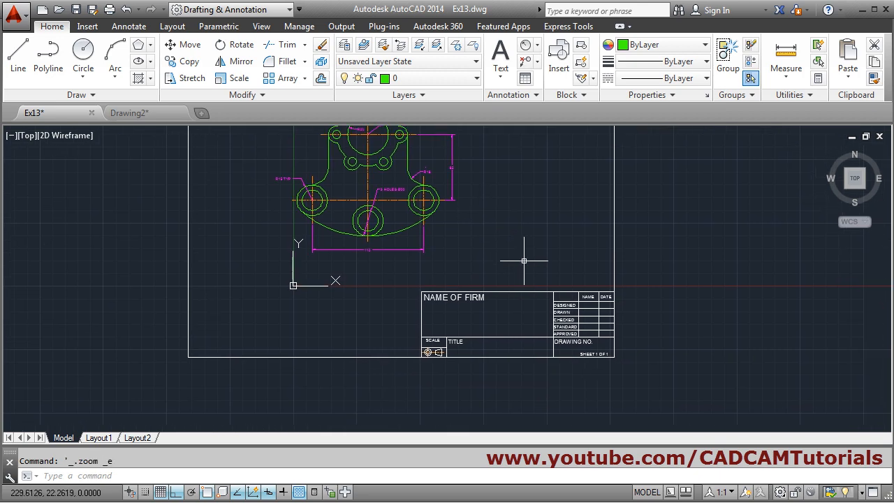
pyautogui.scroll(5, 606, 304)
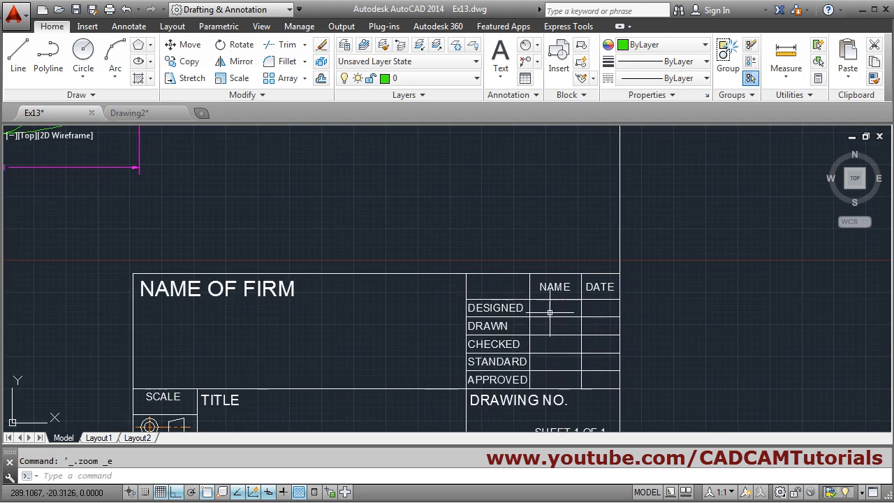
pyautogui.scroll(-5, 569, 359)
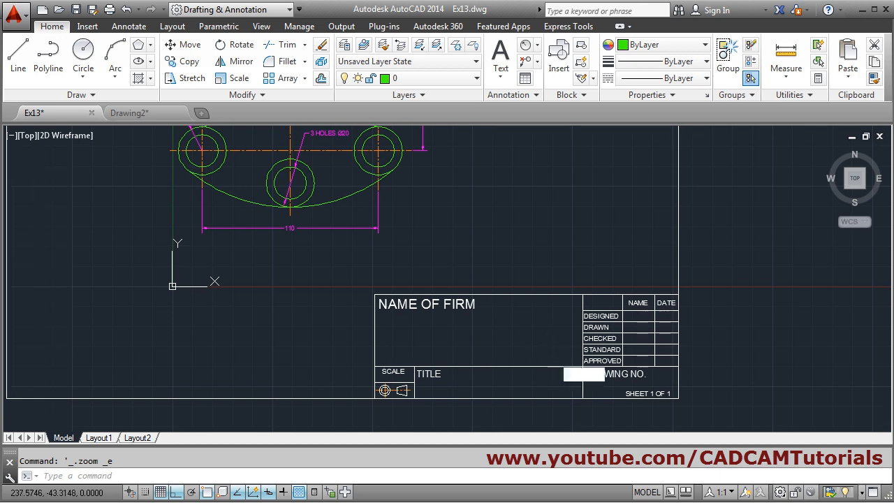